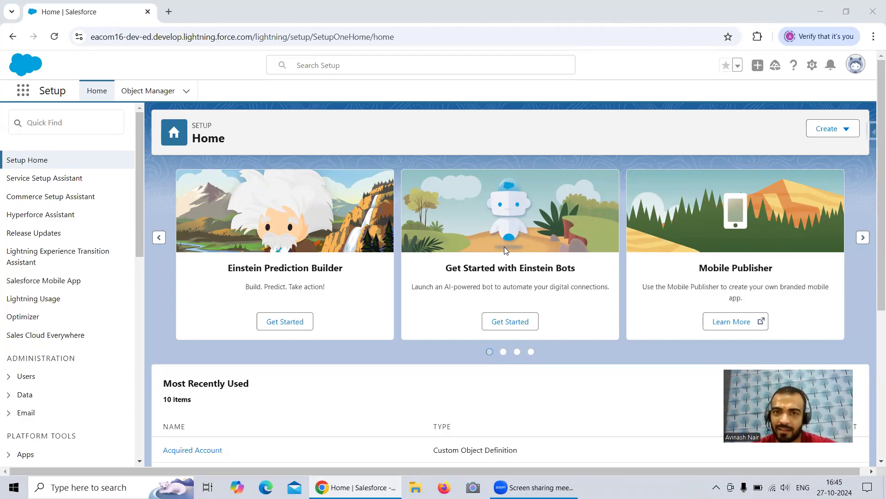
Find Analytics Studio among the org's apps and launch it.
{"action": "left_click", "coordinate": [23, 95]}
{"action": "type", "text": "a"}
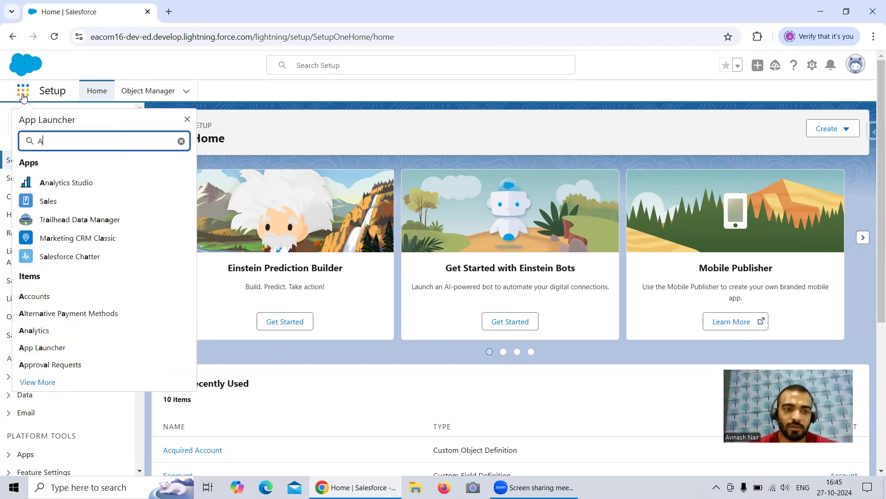
{"action": "left_click", "coordinate": [65, 183]}
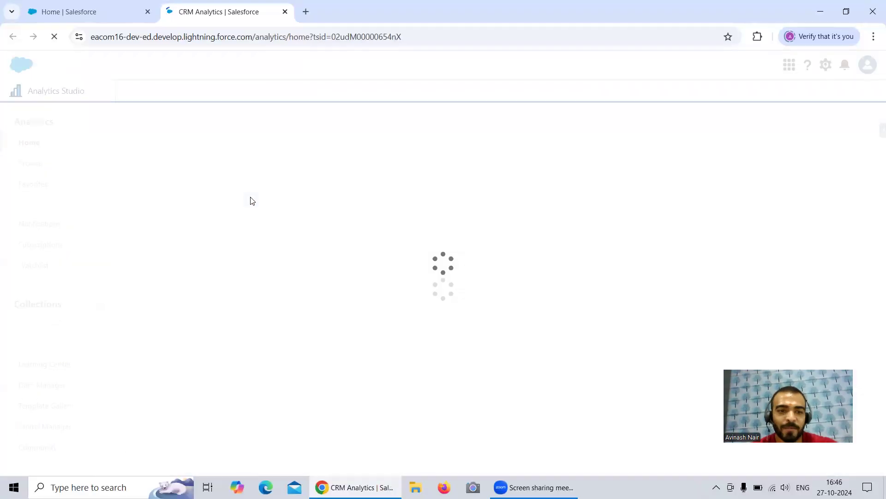
Go to Data Manager's dataflow management and list the existing dataflows.
{"action": "left_click", "coordinate": [51, 400]}
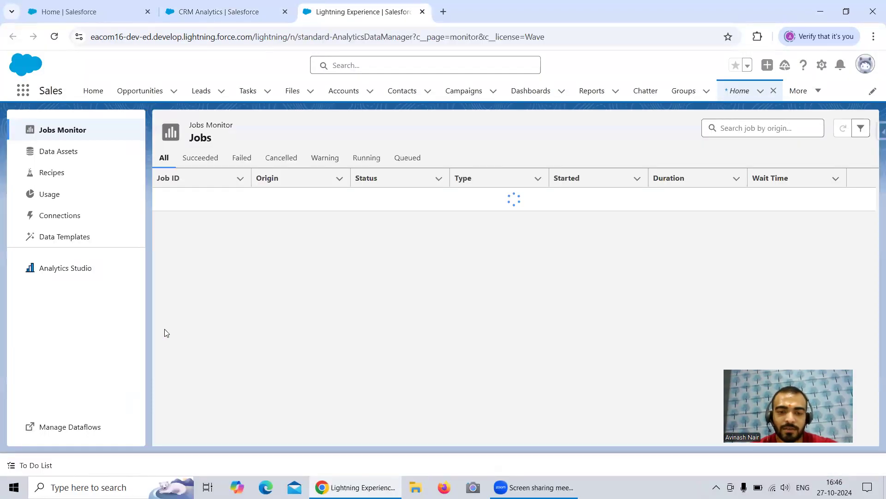
{"action": "left_click", "coordinate": [69, 427]}
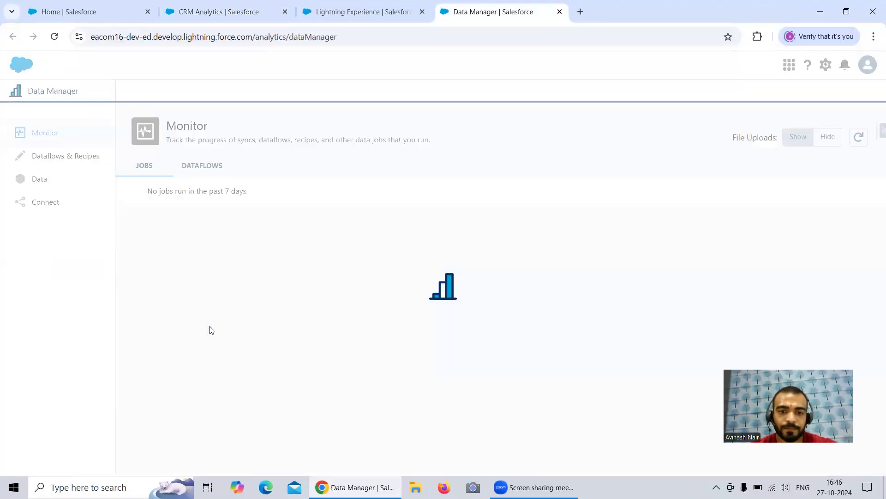
{"action": "left_click", "coordinate": [68, 157]}
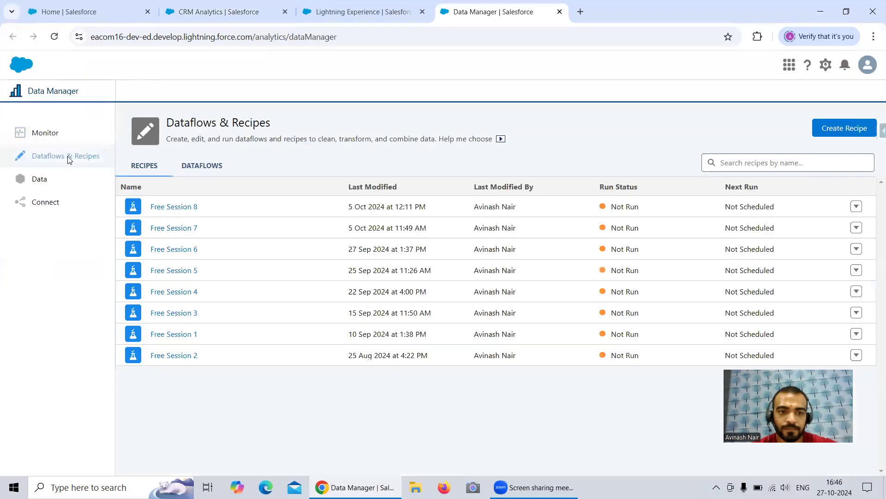
{"action": "left_click", "coordinate": [193, 167]}
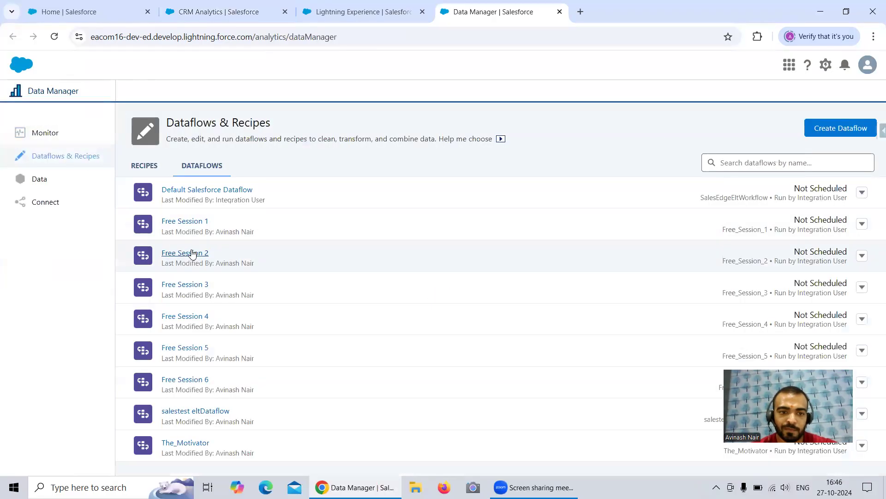
Look through the node layouts of the Free Session 3 and Free Session 4 dataflows and return to the dataflow list.
{"action": "left_click", "coordinate": [196, 286]}
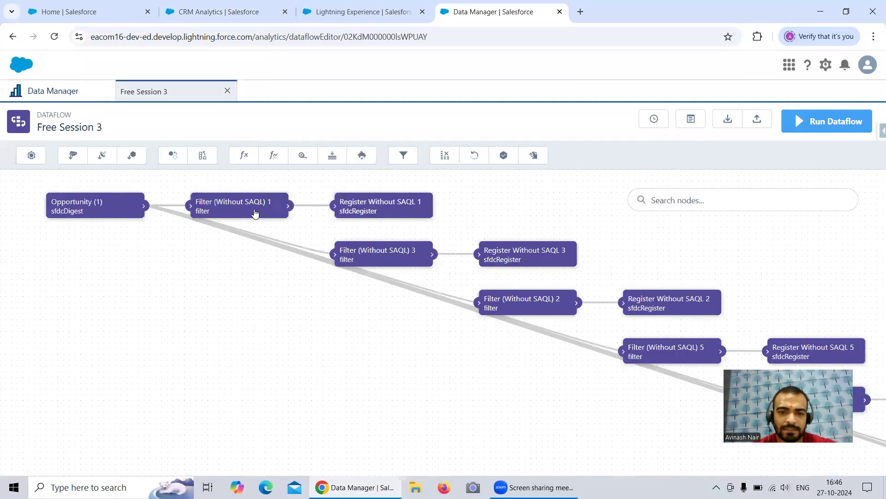
{"action": "left_click", "coordinate": [52, 89]}
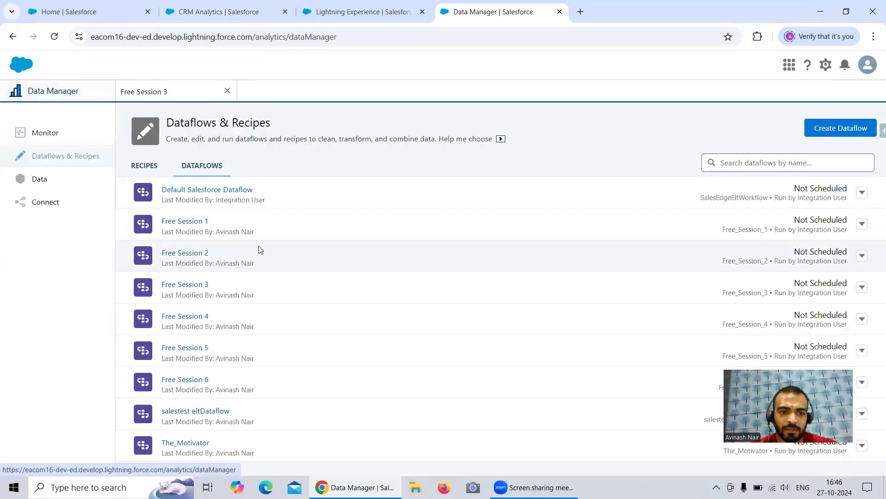
{"action": "left_click", "coordinate": [194, 316]}
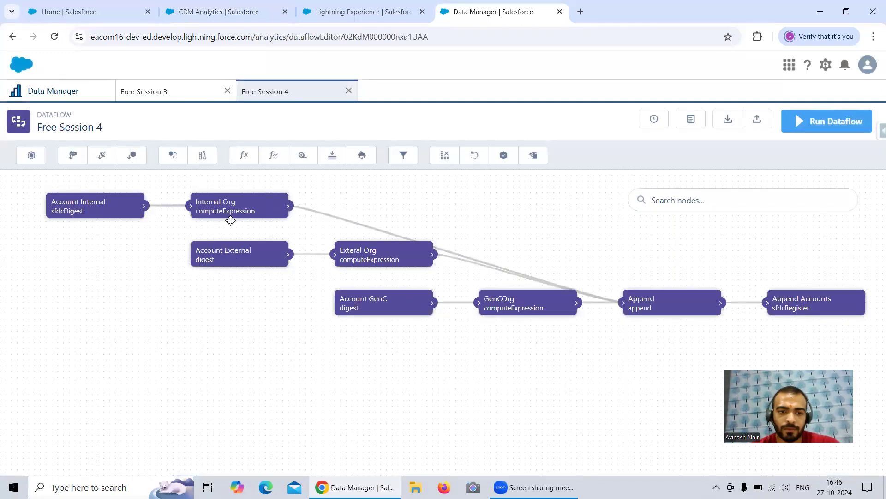
{"action": "left_click", "coordinate": [72, 91]}
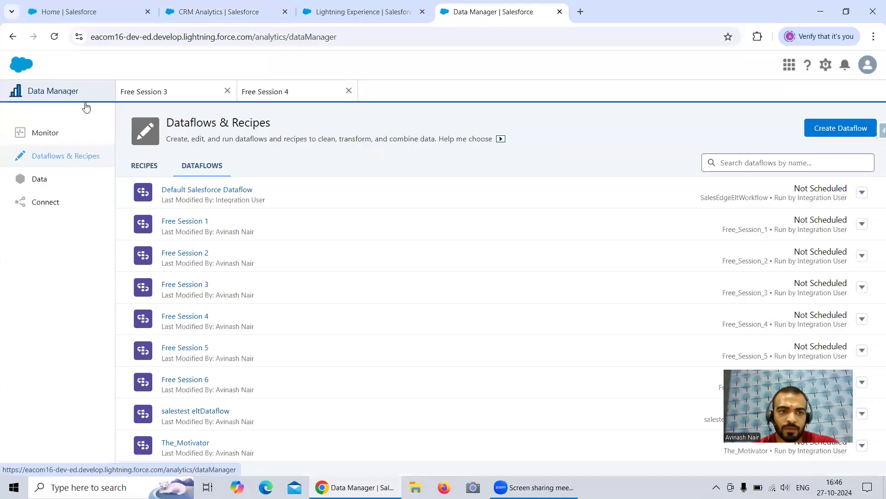
Open the Free Session 5 dataflow and close the Free Session 4 and Free Session 3 dataflows.
{"action": "left_click", "coordinate": [196, 347]}
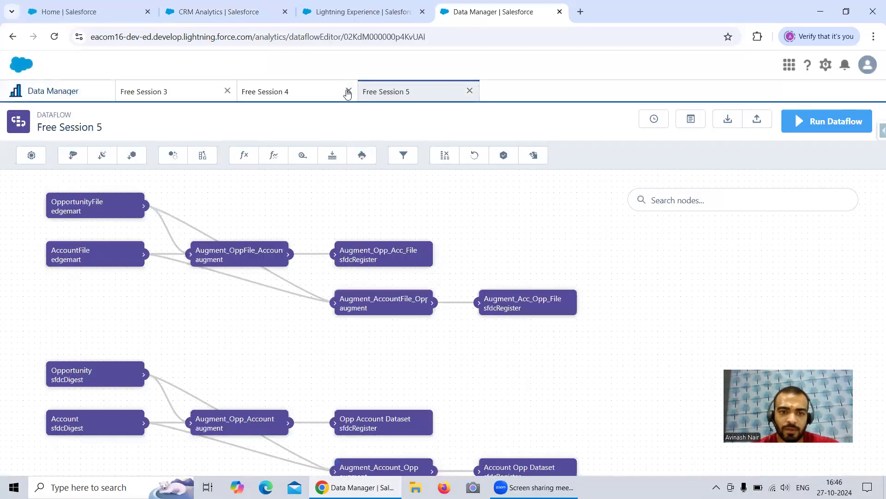
{"action": "left_click", "coordinate": [349, 91]}
{"action": "left_click", "coordinate": [228, 90]}
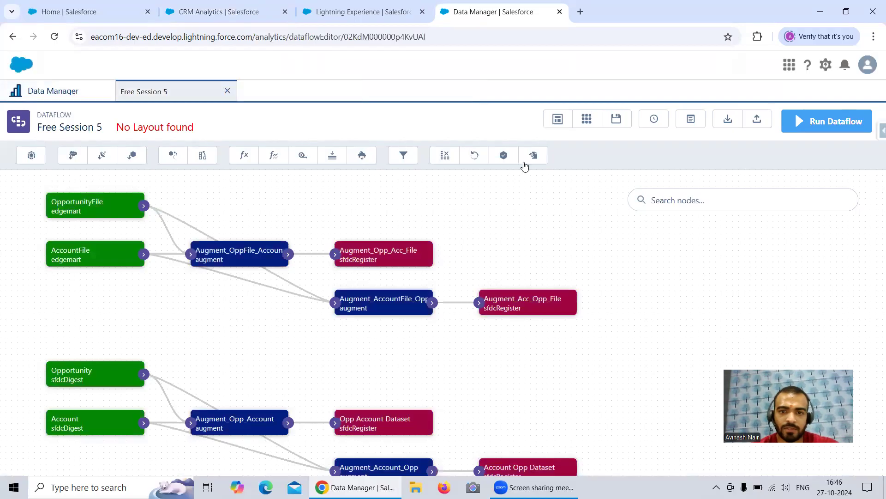
Auto-arrange the nodes of the Free Session 5 dataflow.
{"action": "left_click", "coordinate": [561, 122]}
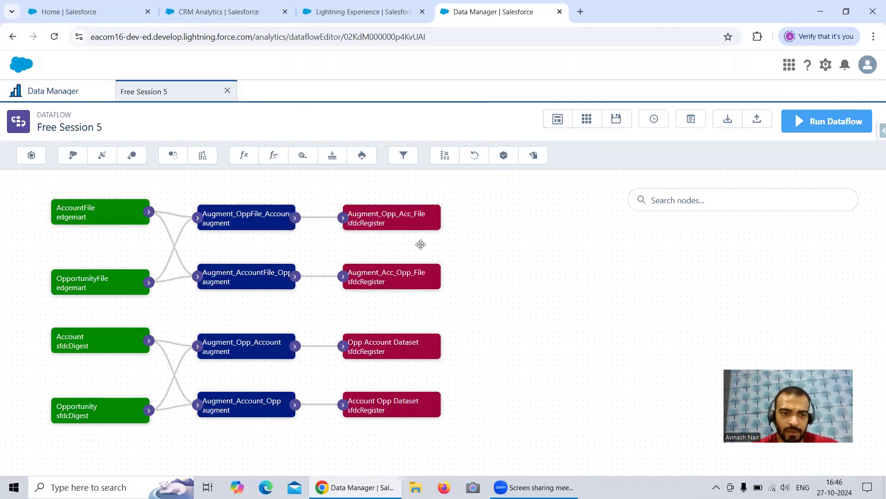
{"action": "left_click_drag", "start_coordinate": [234, 313], "coordinate": [229, 292]}
{"action": "left_click_drag", "start_coordinate": [491, 310], "coordinate": [488, 267]}
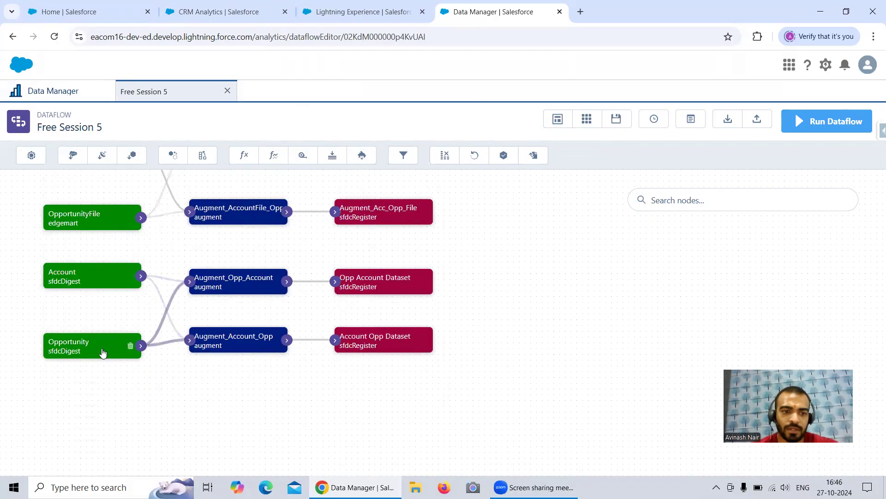
Examine the attributes of the Augment_Opp_Account and Augment_Account_Opp nodes, including their sources and keys.
{"action": "left_click", "coordinate": [221, 285]}
{"action": "left_click", "coordinate": [405, 437]}
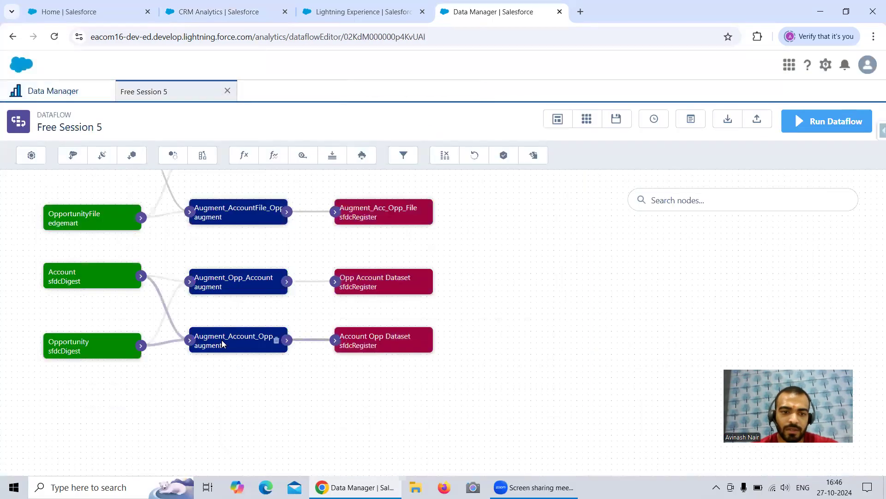
{"action": "left_click", "coordinate": [221, 339]}
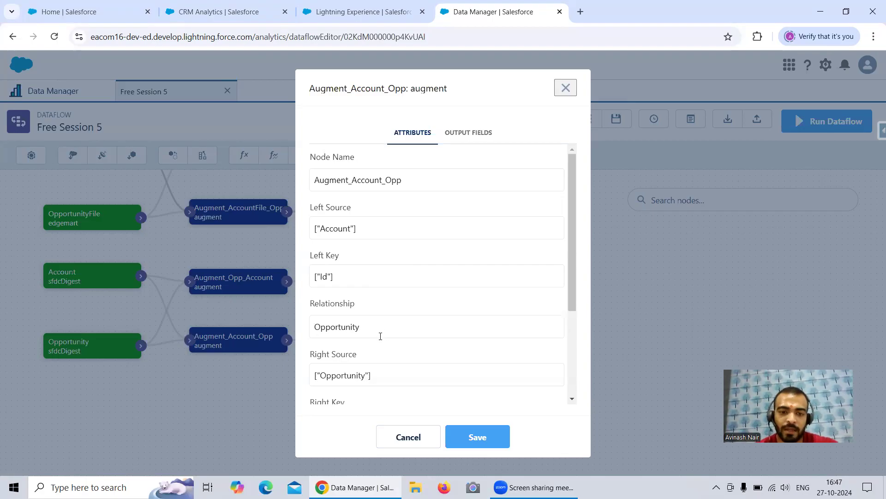
{"action": "left_click", "coordinate": [566, 89]}
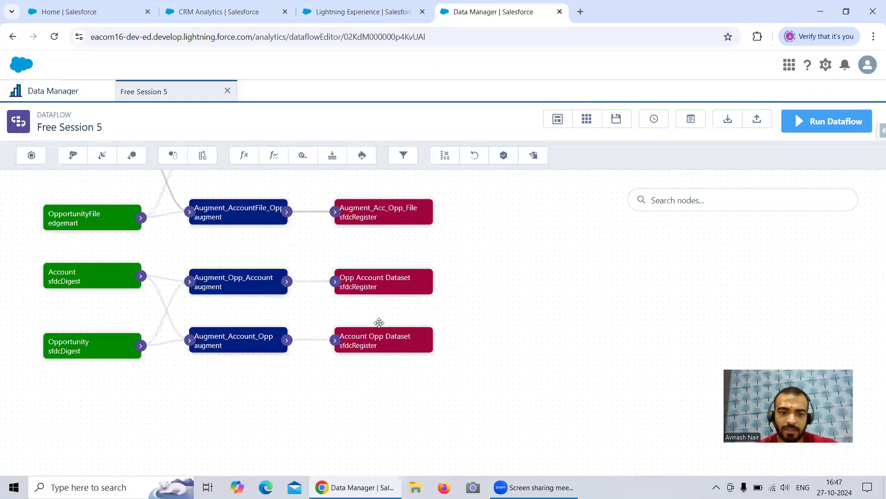
Copy the dataset name from the Account Opp Dataset register node without changing the node.
{"action": "left_click", "coordinate": [393, 346]}
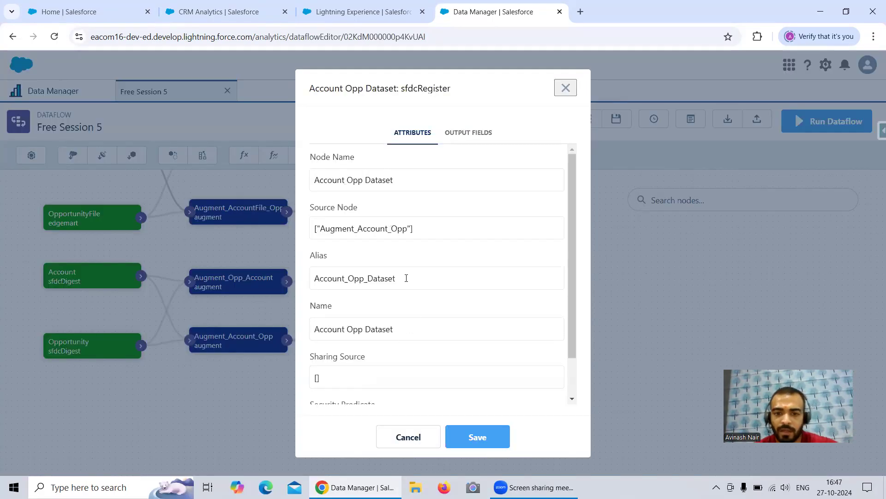
{"action": "left_click_drag", "start_coordinate": [396, 331], "coordinate": [311, 331]}
{"action": "key", "text": "ctrl+c"}
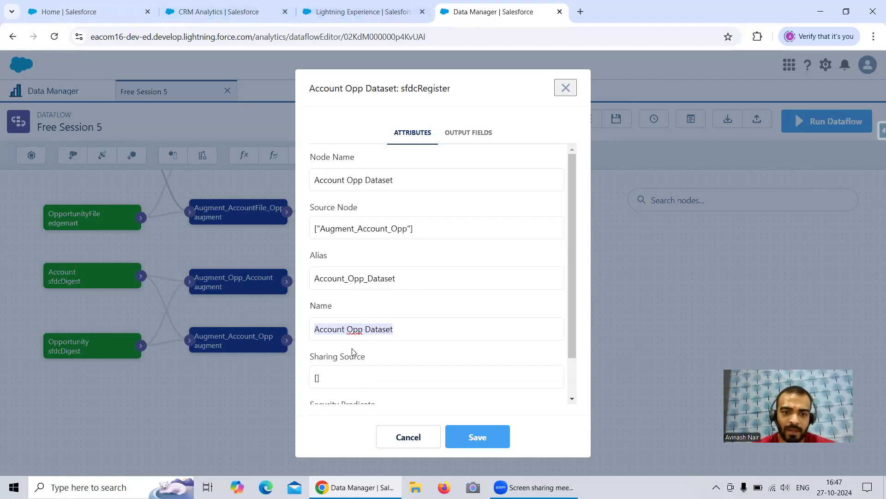
{"action": "left_click", "coordinate": [408, 436]}
Check the right key, right fields and lookup operation of the Augment_Account_Opp node.
{"action": "left_click", "coordinate": [245, 350]}
{"action": "scroll", "coordinate": [480, 333], "scroll_direction": "down", "scroll_amount": 2}
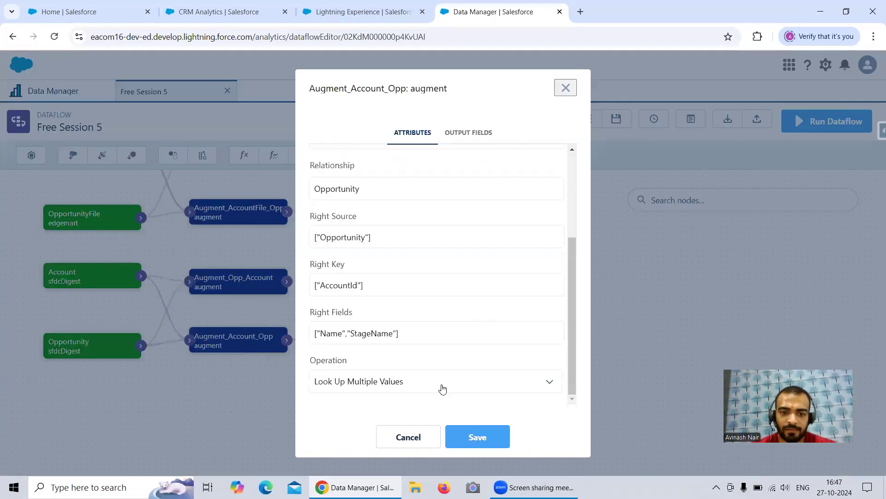
{"action": "left_click", "coordinate": [407, 435]}
Search Analytics Studio for "Account Opp Dataset" and open that dataset in a new lens.
{"action": "left_click", "coordinate": [217, 12]}
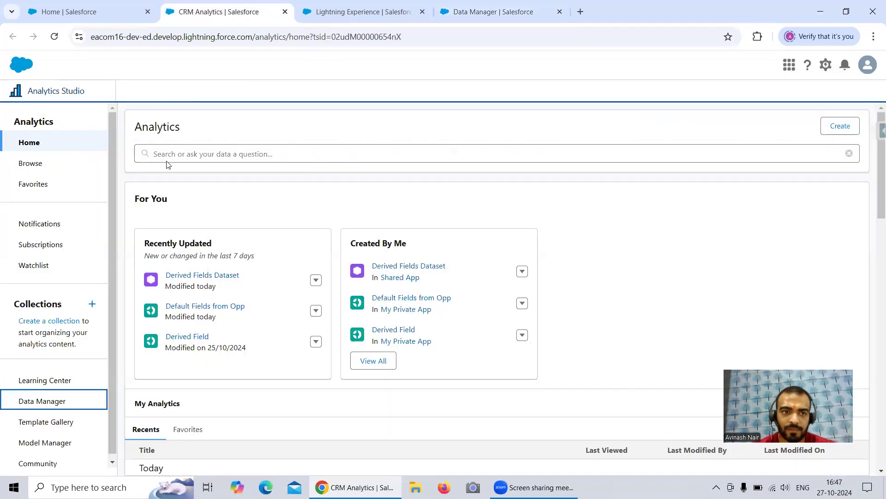
{"action": "left_click", "coordinate": [173, 151]}
{"action": "key", "text": "ctrl+v"}
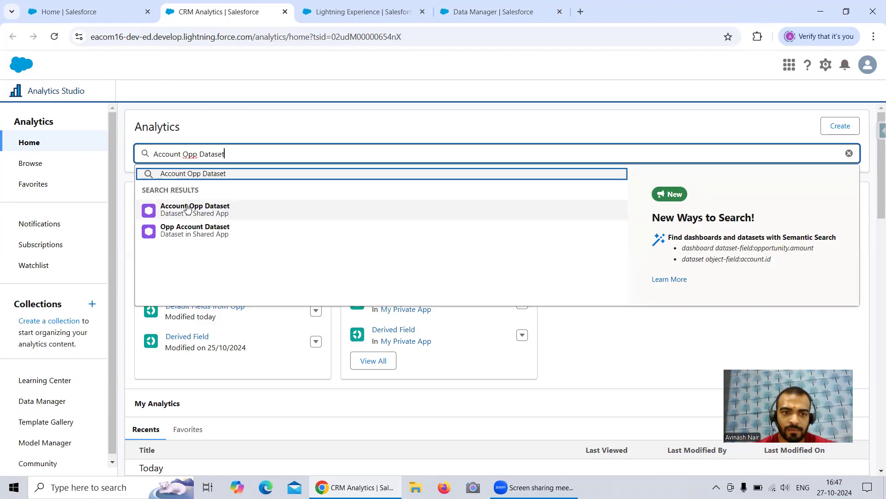
{"action": "left_click", "coordinate": [188, 208]}
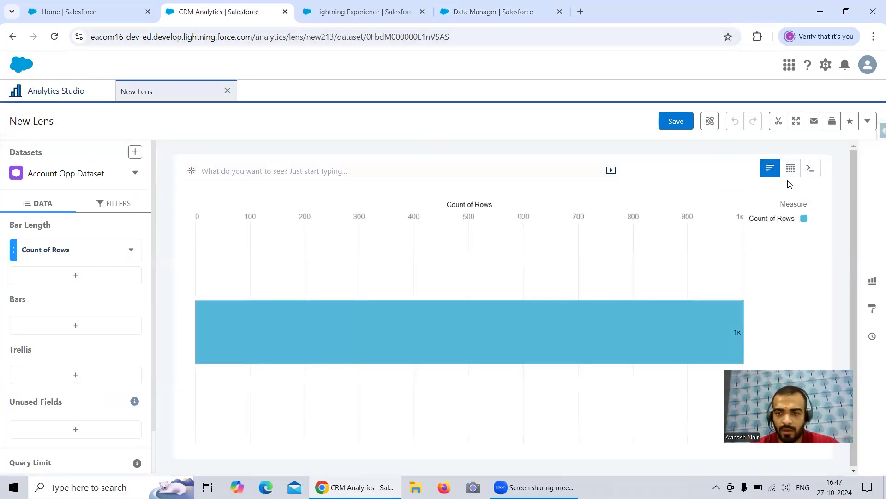
Group the lens's bars by Account Name and Opportunity.Name.
{"action": "left_click", "coordinate": [73, 325]}
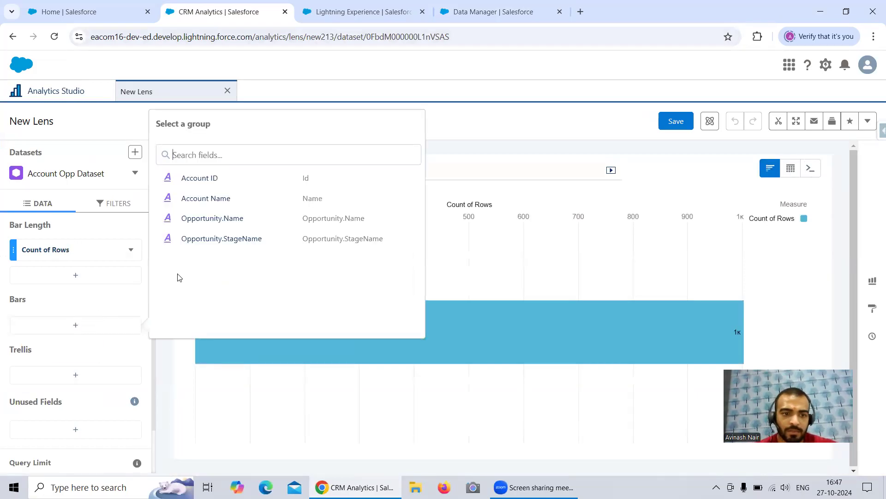
{"action": "left_click", "coordinate": [225, 201]}
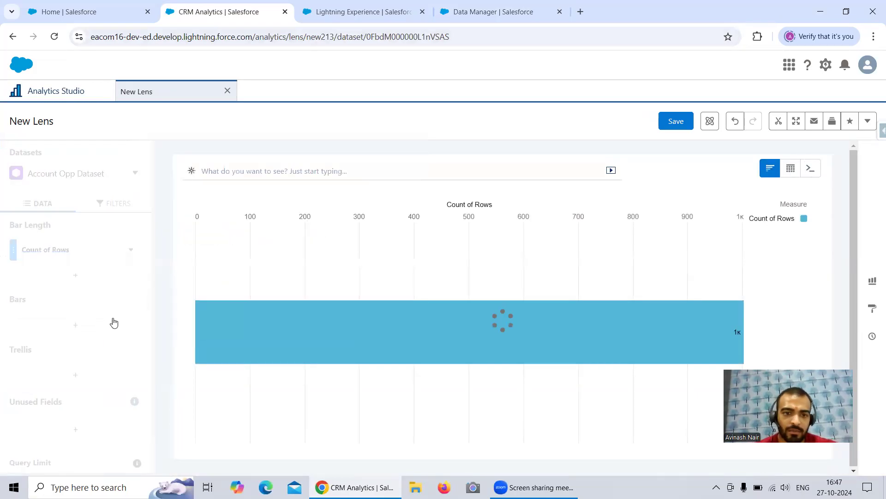
{"action": "left_click", "coordinate": [95, 351]}
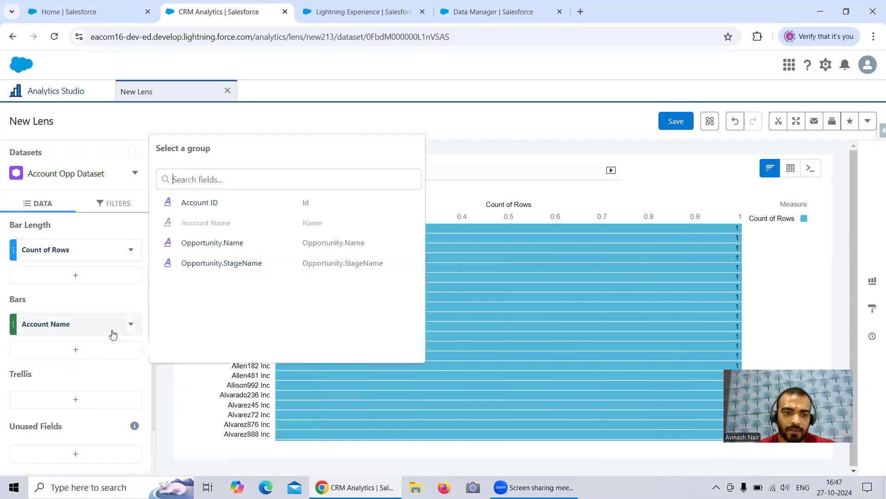
{"action": "left_click", "coordinate": [204, 244]}
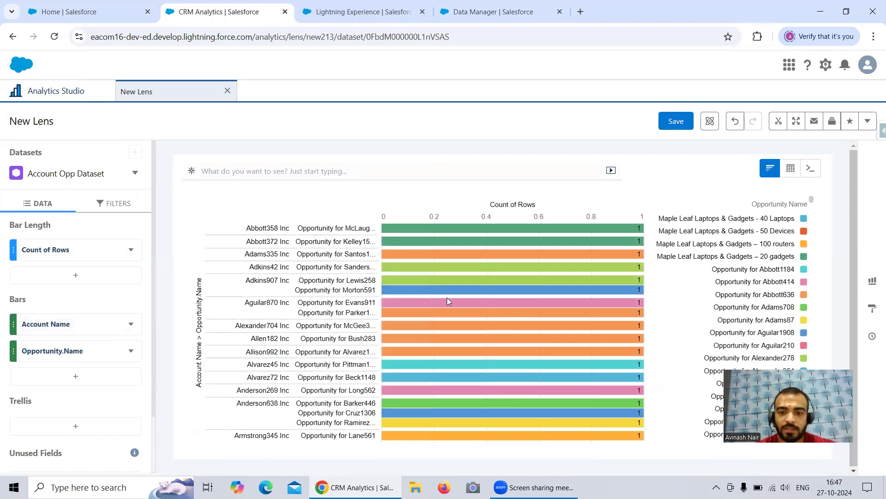
Try displaying the lens as a Values Table and undo the switch.
{"action": "mouse_move", "coordinate": [386, 307]}
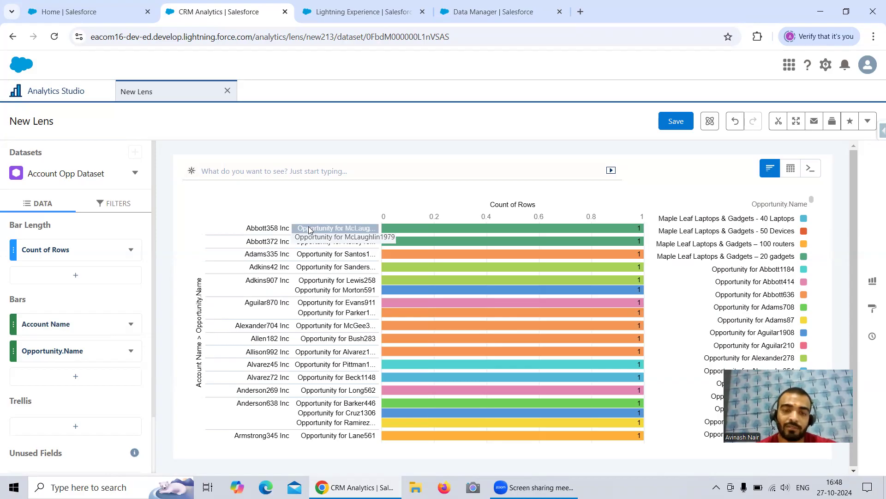
{"action": "mouse_move", "coordinate": [791, 168]}
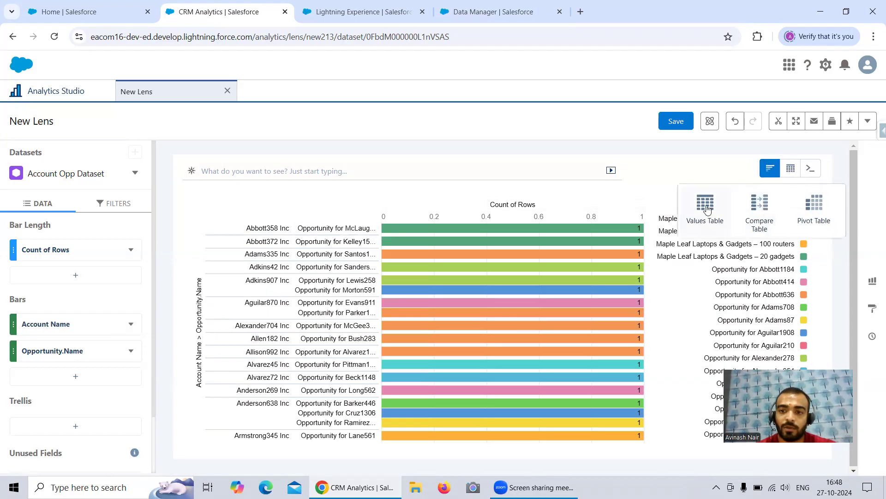
{"action": "left_click", "coordinate": [722, 204]}
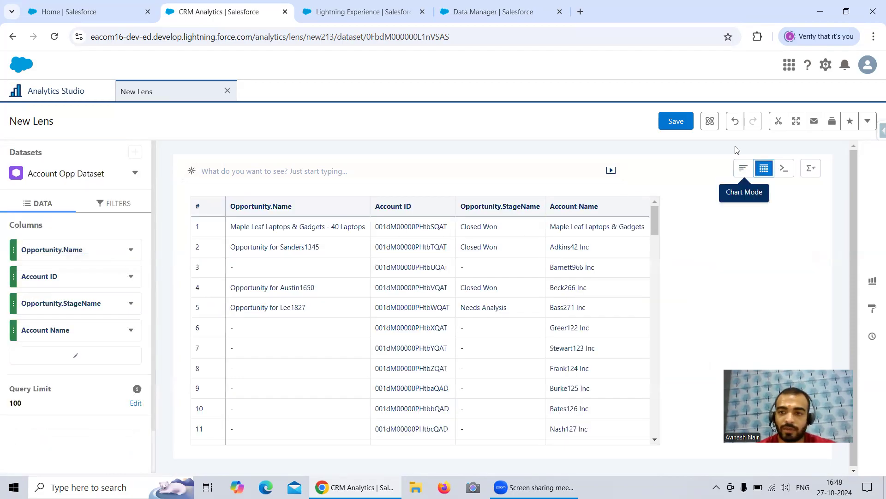
{"action": "left_click", "coordinate": [735, 121]}
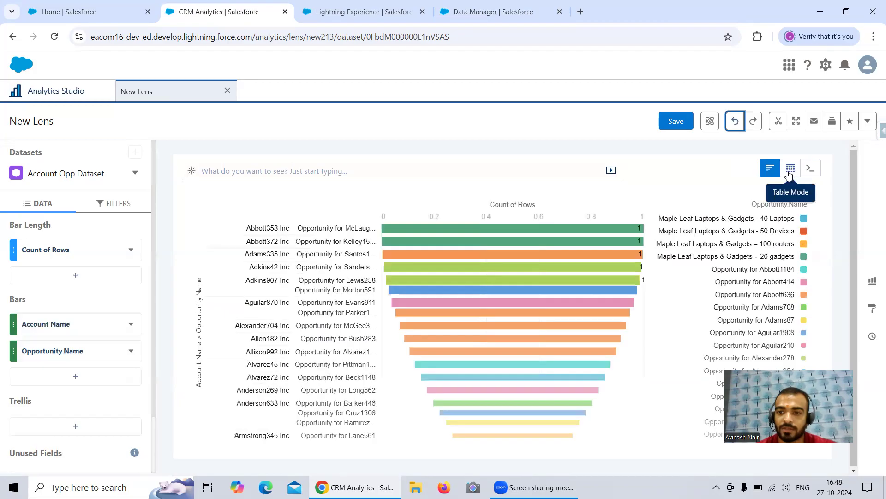
Display the lens as a Compare Table and turn on its subtotals.
{"action": "left_click", "coordinate": [791, 168]}
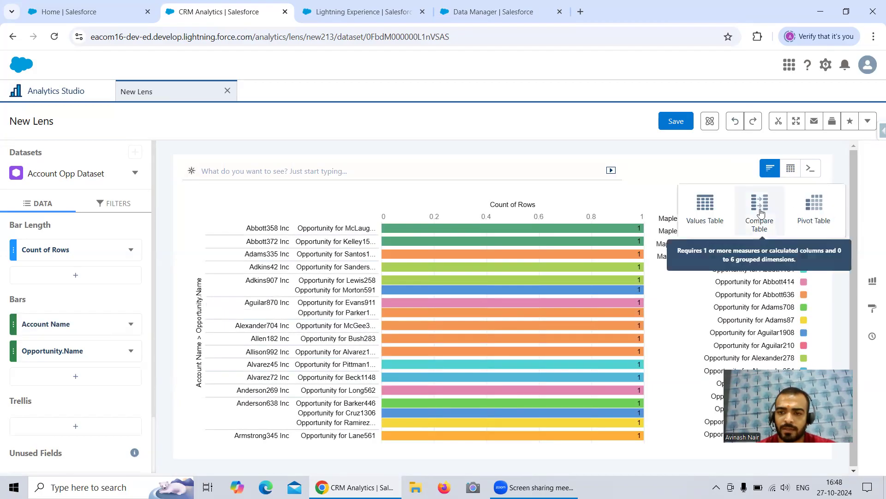
{"action": "left_click", "coordinate": [760, 211]}
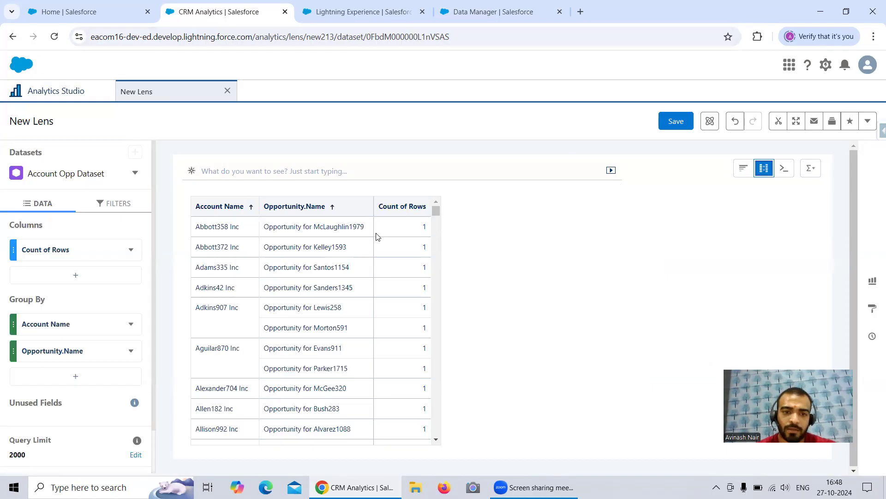
{"action": "left_click", "coordinate": [809, 174]}
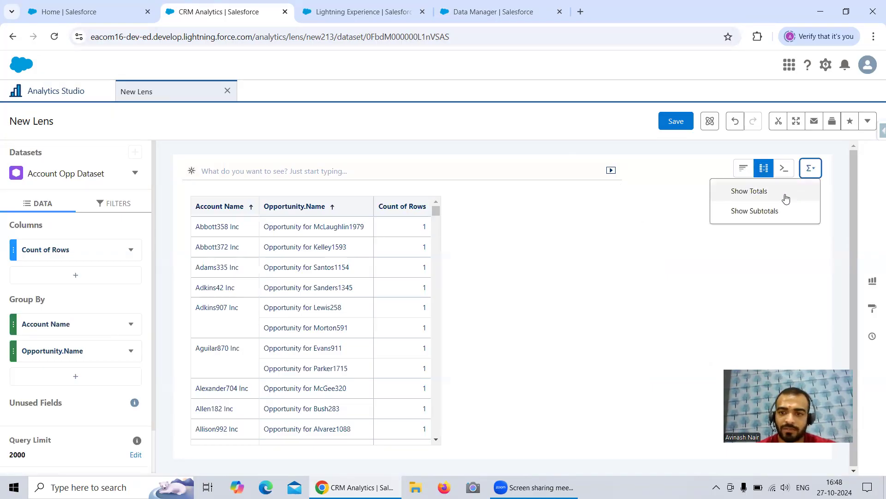
{"action": "left_click", "coordinate": [766, 211]}
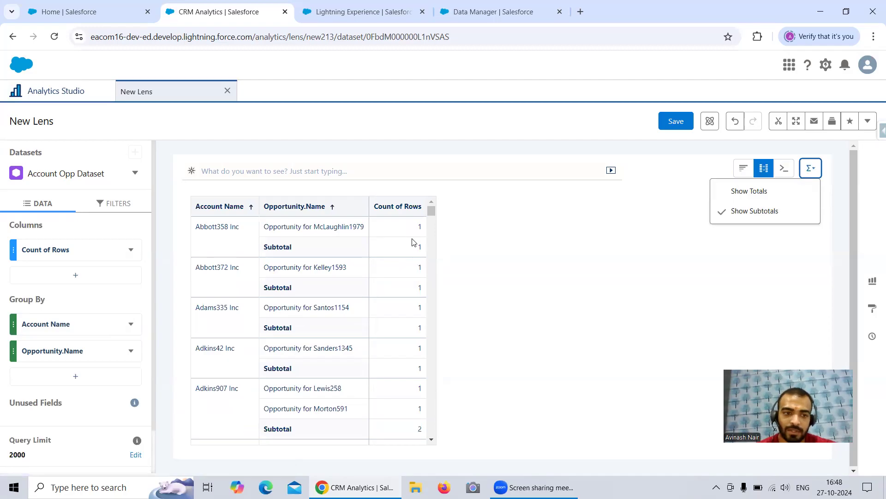
Try sorting the table within groups by Count of Rows, first in descending and then in ascending order.
{"action": "scroll", "coordinate": [422, 240], "scroll_direction": "down", "scroll_amount": 3}
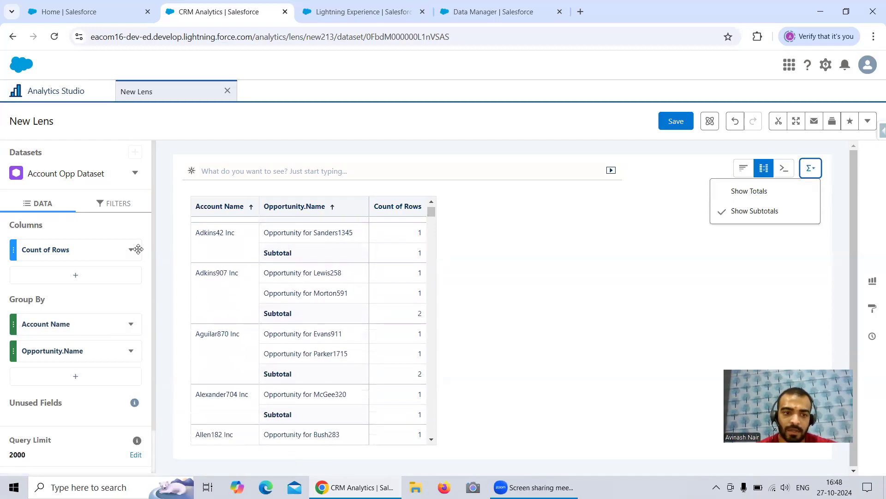
{"action": "left_click", "coordinate": [131, 252]}
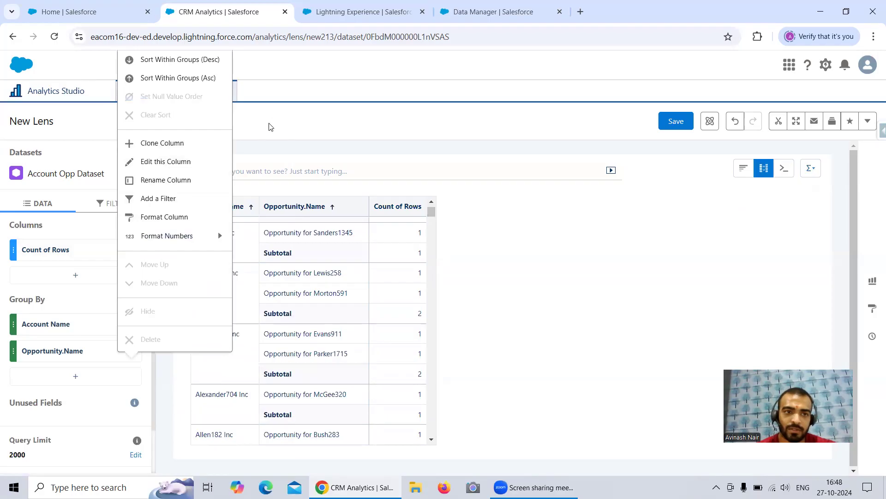
{"action": "left_click", "coordinate": [194, 59]}
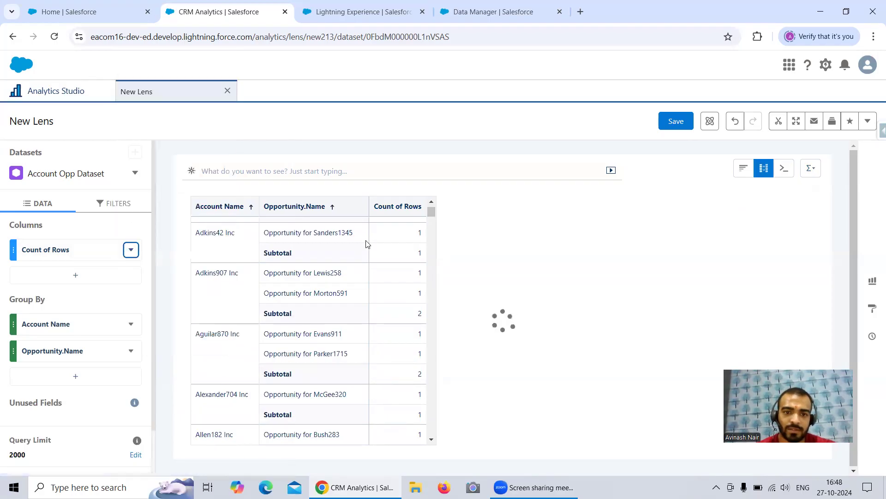
{"action": "scroll", "coordinate": [381, 282], "scroll_direction": "up", "scroll_amount": 3}
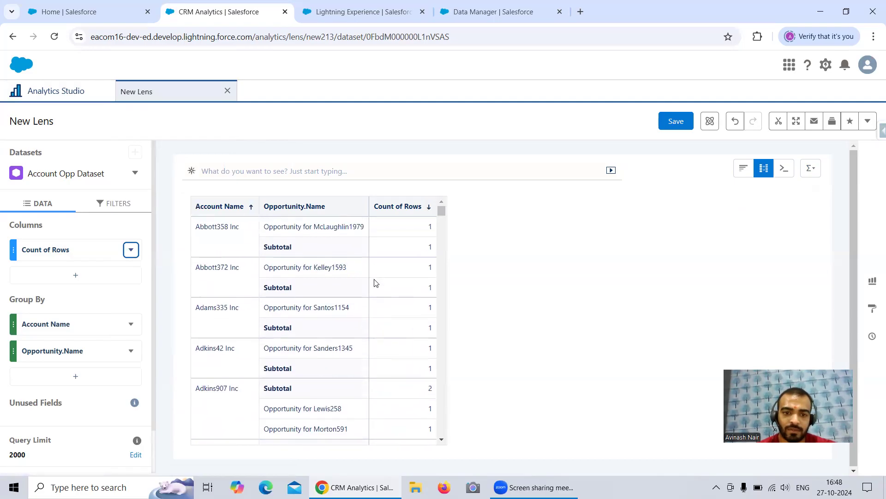
{"action": "left_click", "coordinate": [132, 249]}
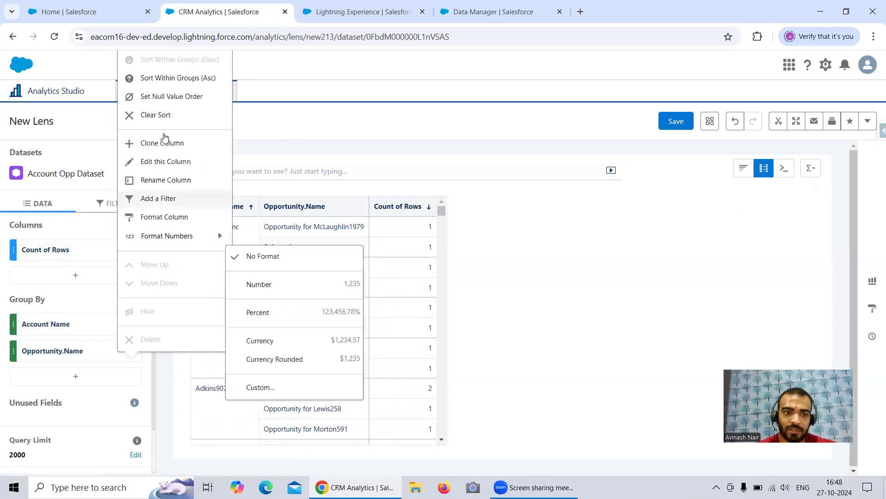
{"action": "left_click", "coordinate": [175, 78]}
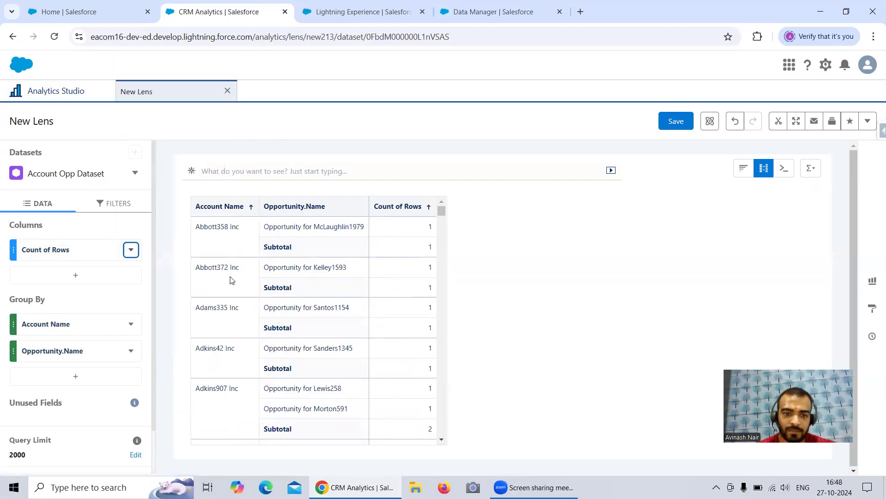
{"action": "left_click", "coordinate": [130, 249]}
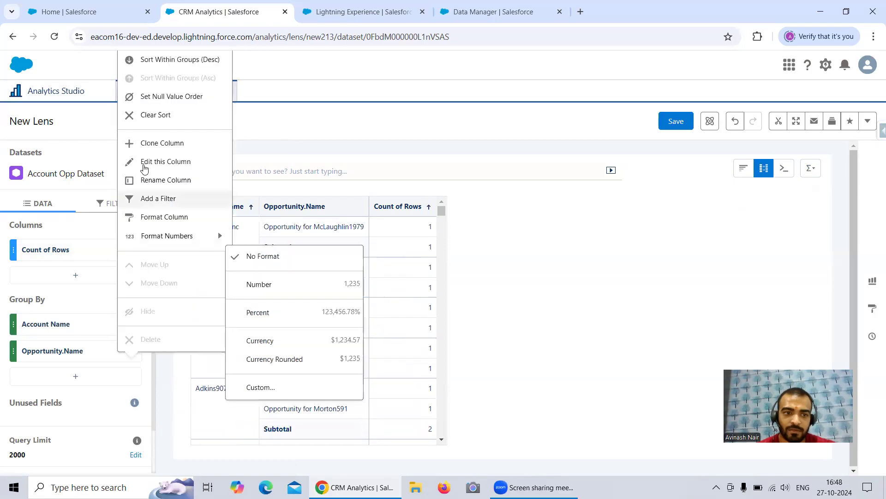
{"action": "left_click", "coordinate": [175, 97]}
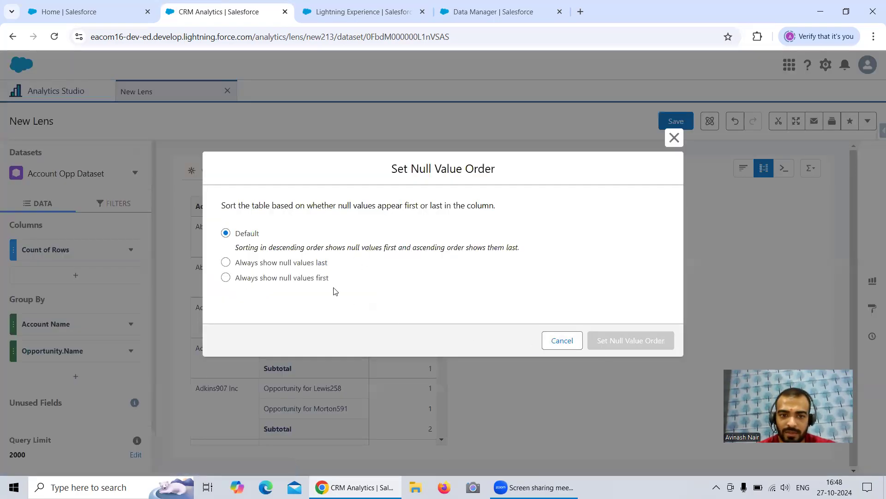
{"action": "left_click", "coordinate": [307, 263]}
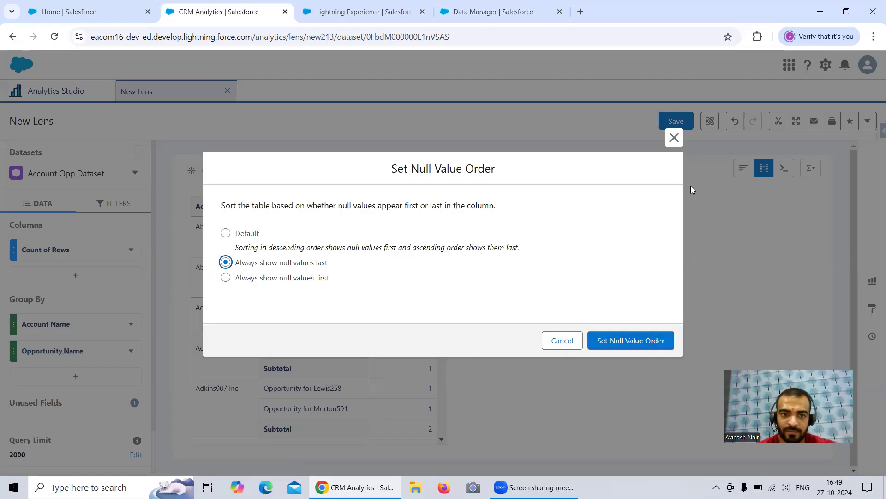
{"action": "left_click", "coordinate": [675, 136]}
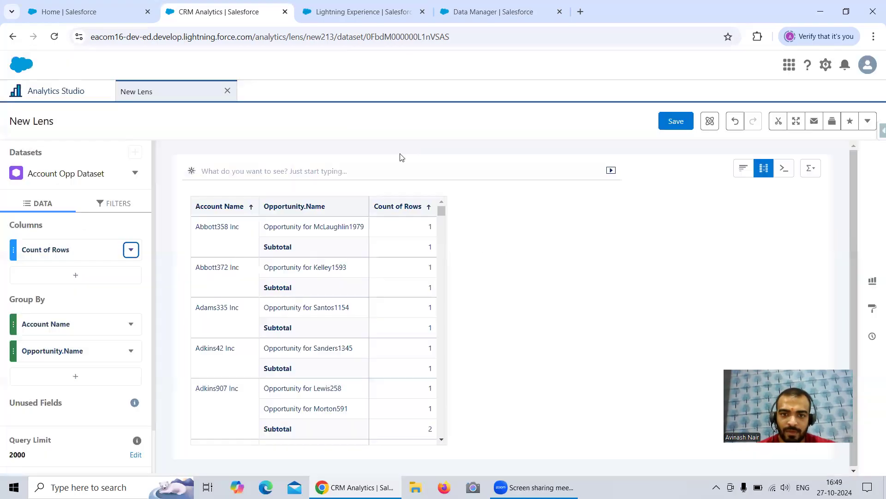
Clear the sort applied through the Count of Rows column.
{"action": "left_click", "coordinate": [137, 250]}
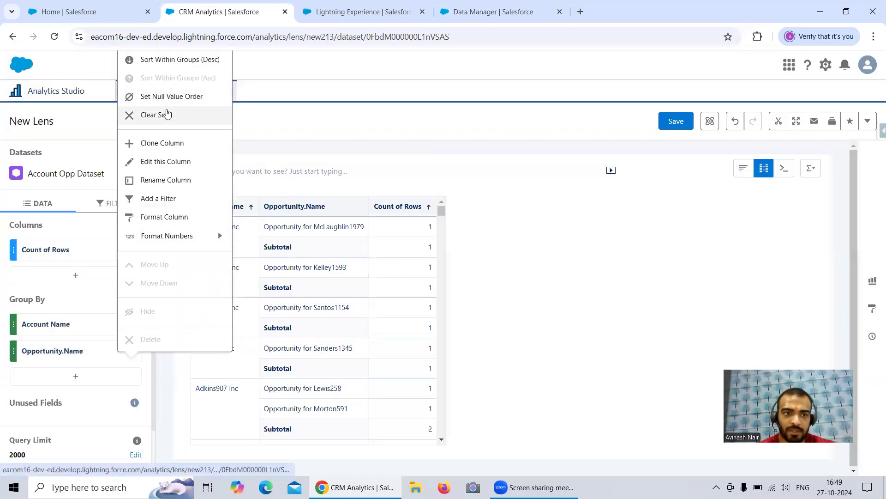
{"action": "left_click", "coordinate": [168, 114]}
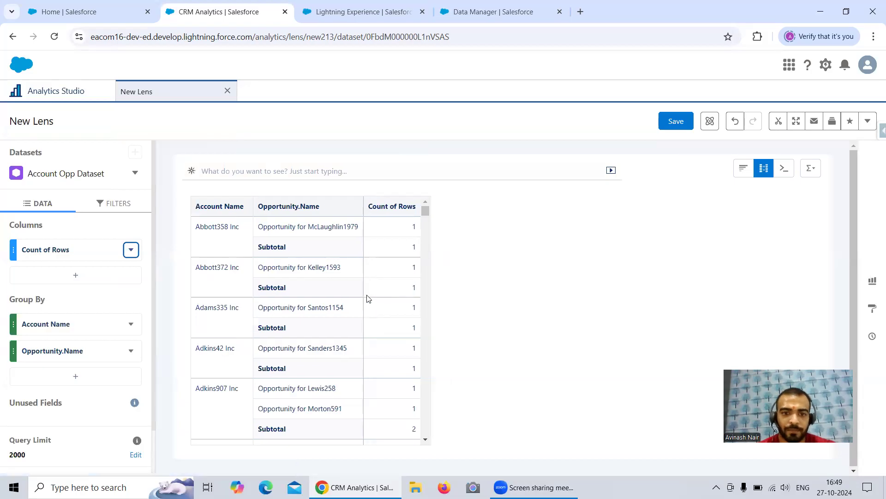
Examine the opportunities and row-count subtotals listed under each account throughout the compare table.
{"action": "scroll", "coordinate": [366, 295], "scroll_direction": "down", "scroll_amount": 3}
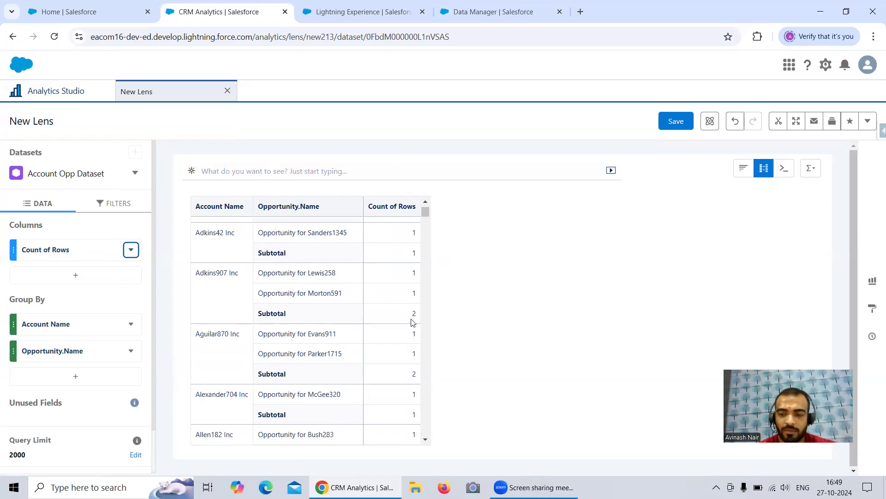
{"action": "scroll", "coordinate": [383, 334], "scroll_direction": "down", "scroll_amount": 6}
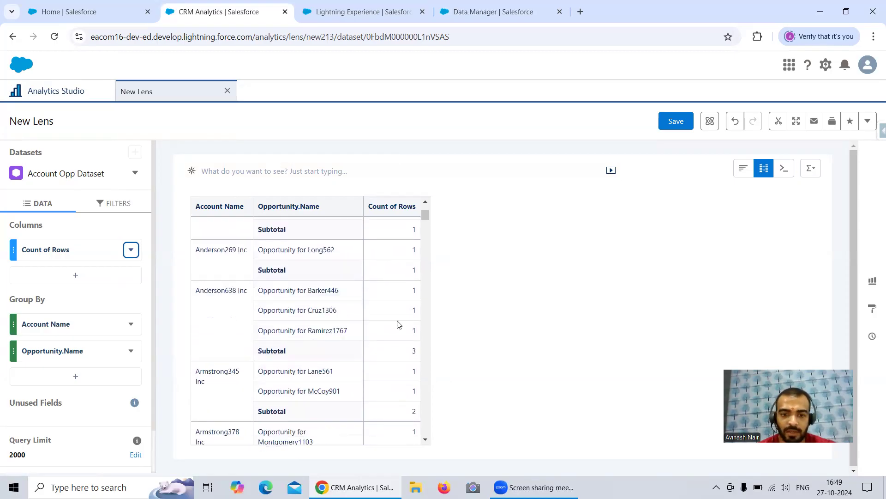
{"action": "left_click_drag", "start_coordinate": [425, 216], "coordinate": [432, 316]}
{"action": "scroll", "coordinate": [395, 326], "scroll_direction": "down", "scroll_amount": 2}
{"action": "scroll", "coordinate": [395, 327], "scroll_direction": "up", "scroll_amount": 10}
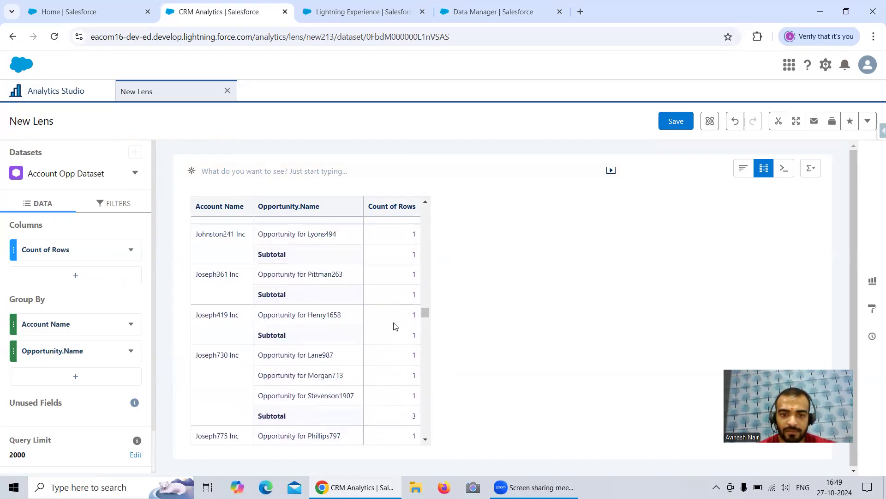
{"action": "mouse_move", "coordinate": [429, 307]}
{"action": "left_mouse_down"}
{"action": "mouse_move", "coordinate": [440, 458]}
{"action": "mouse_move", "coordinate": [428, 318]}
{"action": "left_mouse_up"}
{"action": "right_click", "coordinate": [432, 314]}
{"action": "left_click", "coordinate": [455, 358]}
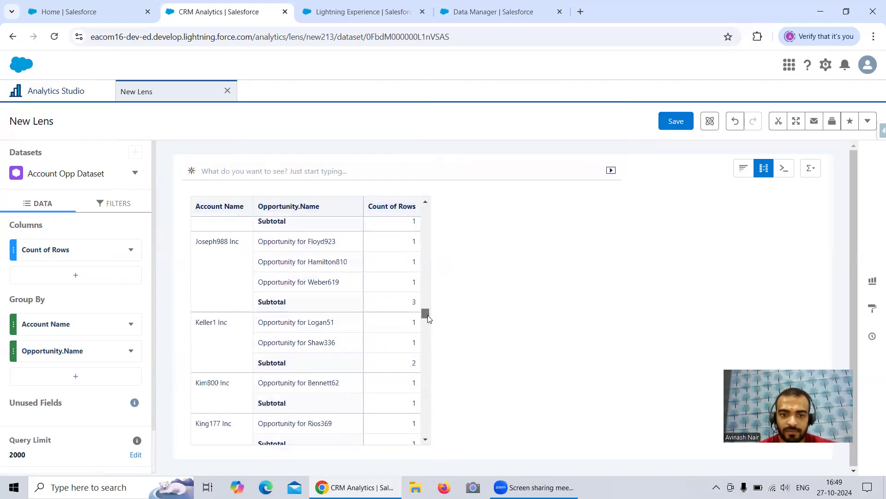
{"action": "scroll", "coordinate": [427, 319], "scroll_direction": "down", "scroll_amount": 6}
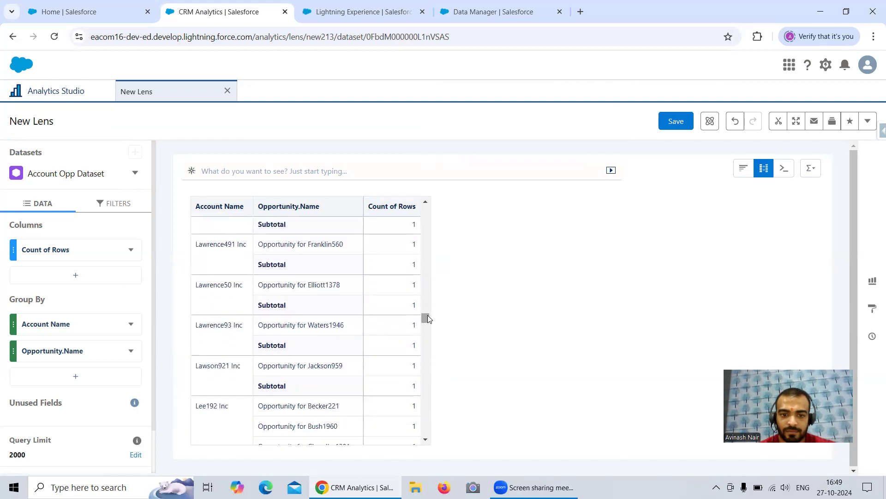
{"action": "scroll", "coordinate": [401, 300], "scroll_direction": "up", "scroll_amount": 1}
{"action": "scroll", "coordinate": [406, 324], "scroll_direction": "up", "scroll_amount": 1}
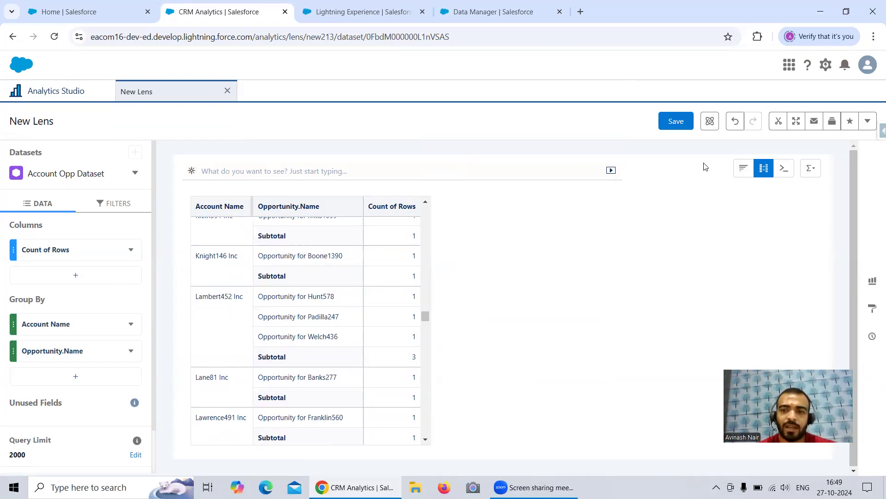
Switch the lens from the compare table back to its bar chart.
{"action": "left_click", "coordinate": [742, 168]}
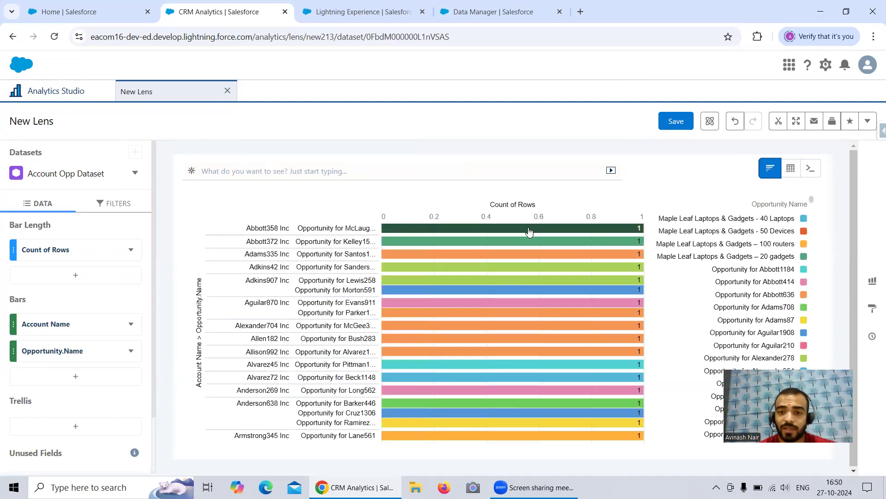
{"action": "mouse_move", "coordinate": [527, 245]}
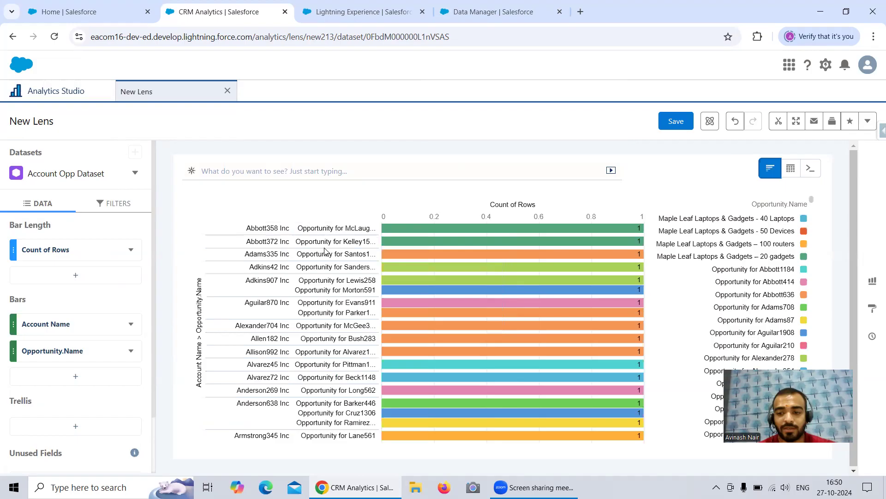
Switch to Data Manager and create a new dataflow named Free Session 7.
{"action": "left_click", "coordinate": [483, 17]}
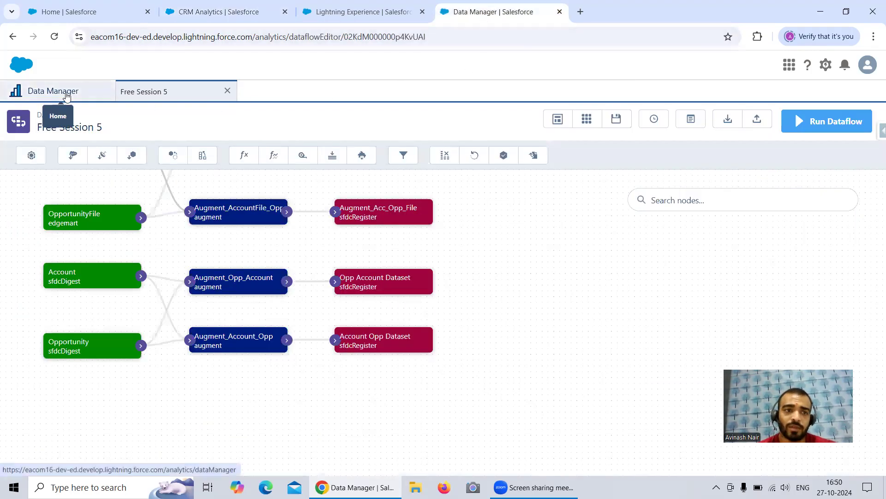
{"action": "left_click", "coordinate": [67, 95]}
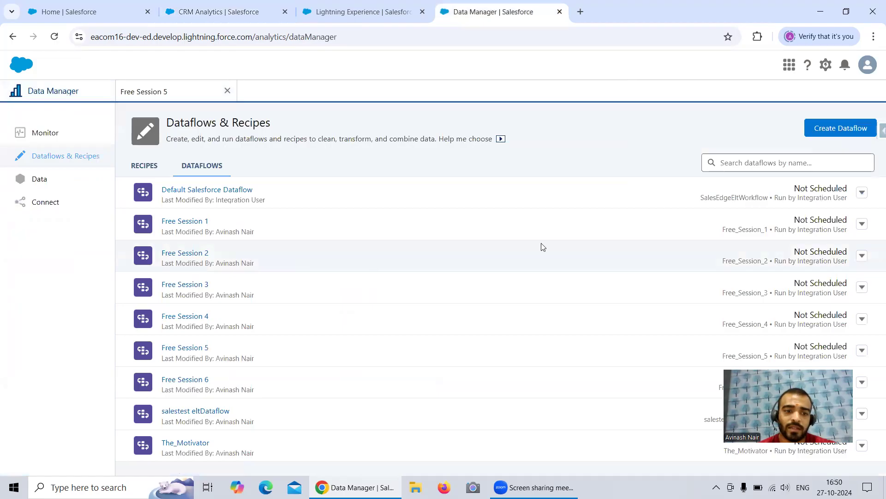
{"action": "left_click", "coordinate": [850, 132]}
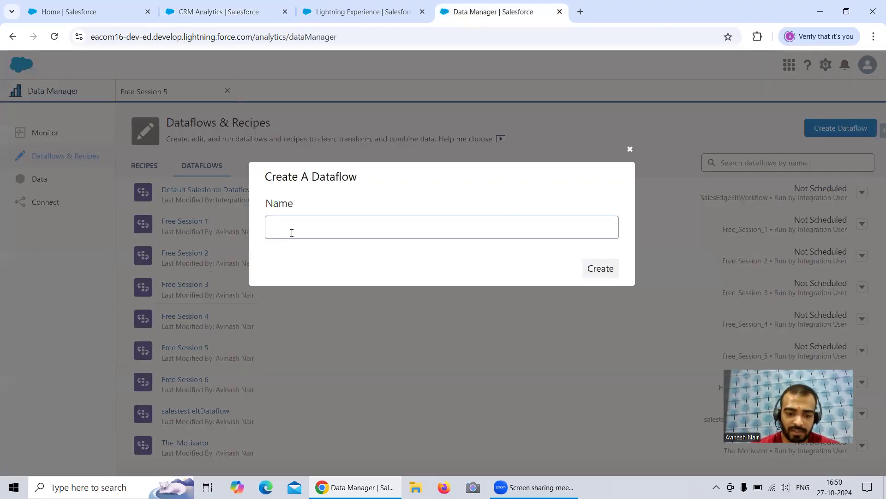
{"action": "type", "text": "Free Session 7"}
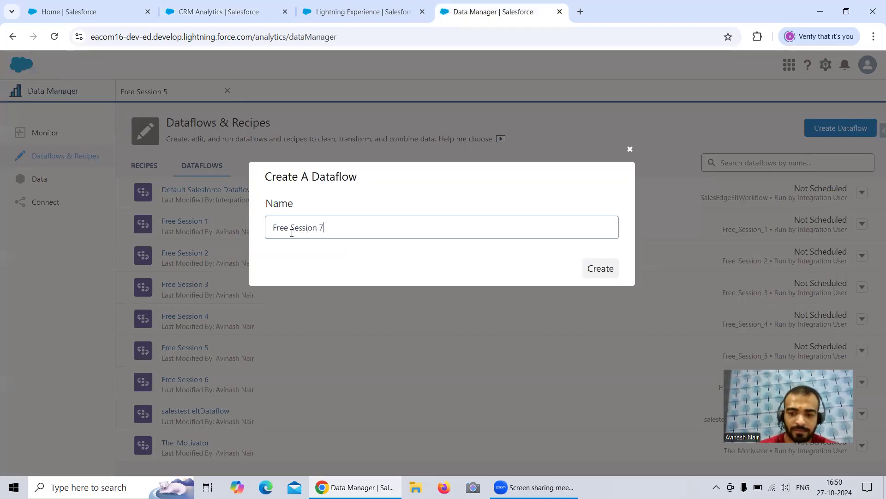
{"action": "left_click", "coordinate": [600, 276]}
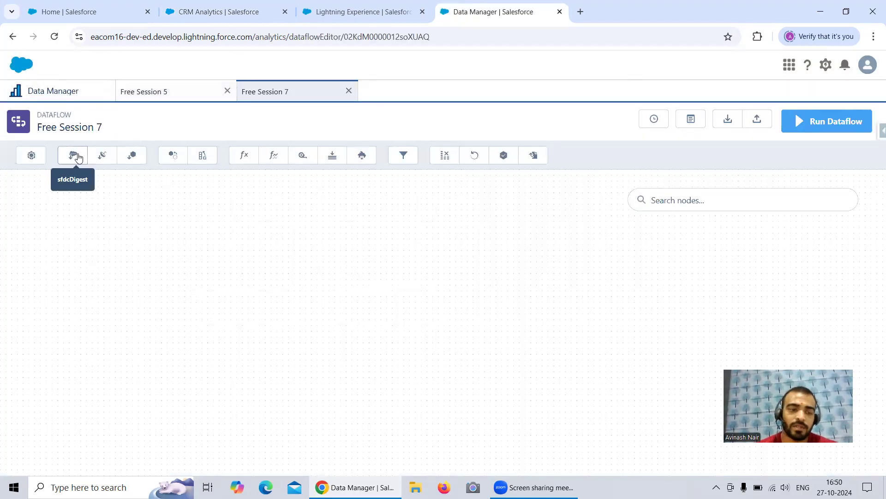
Set up a new sfdcDigest node named Account with Account as its source object.
{"action": "left_click", "coordinate": [74, 156]}
{"action": "type", "text": "Account"}
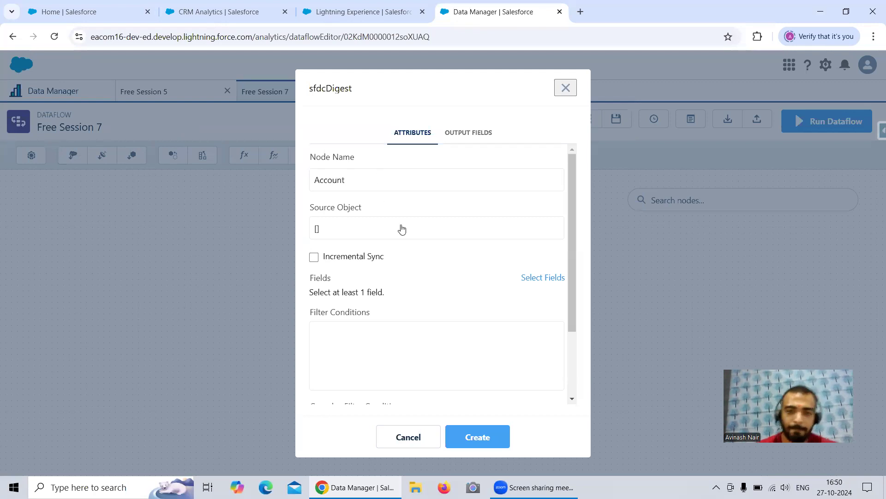
{"action": "left_click", "coordinate": [396, 229]}
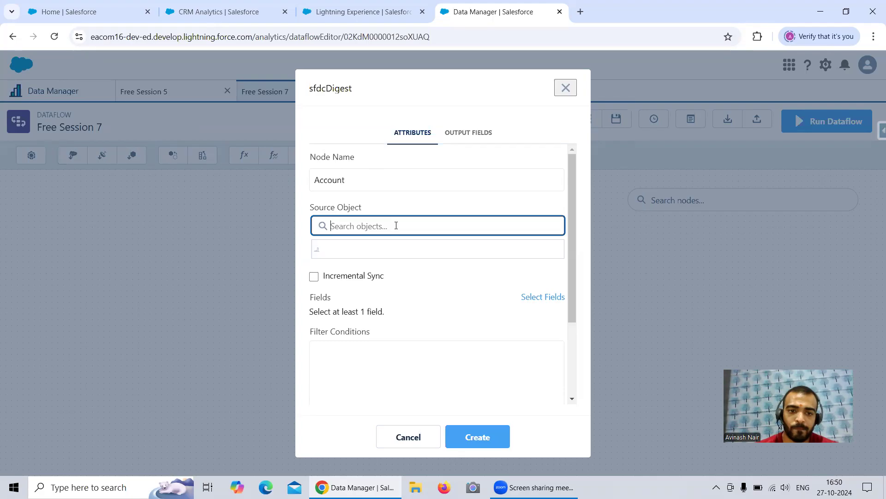
{"action": "type", "text": "Accou"}
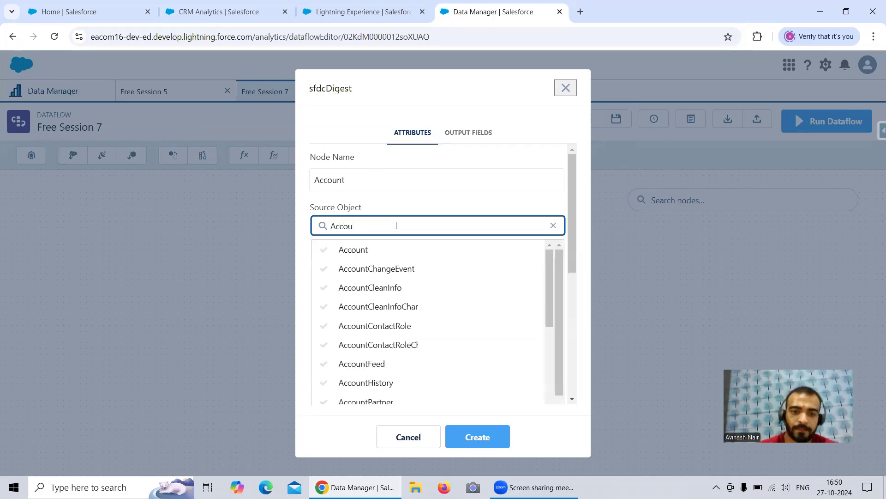
{"action": "left_click", "coordinate": [364, 250]}
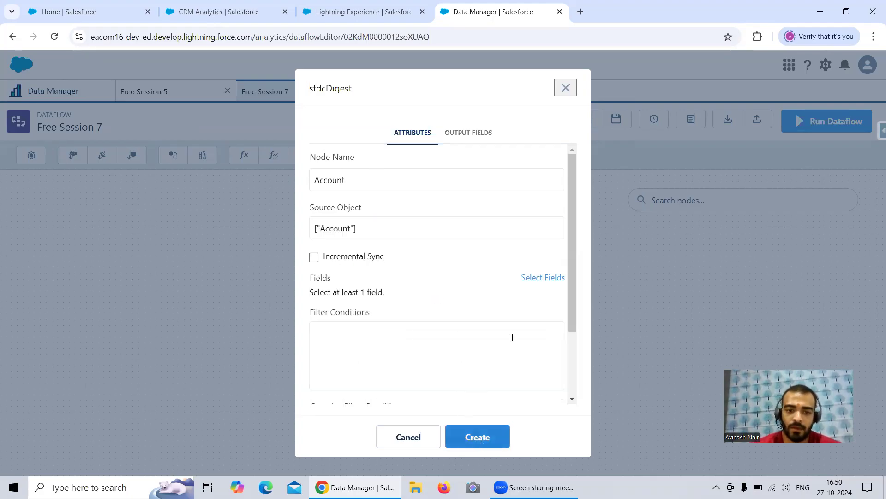
Select the Id, Name and Industry fields for the Account digest and create the node.
{"action": "left_click", "coordinate": [531, 281]}
{"action": "left_click", "coordinate": [421, 294]}
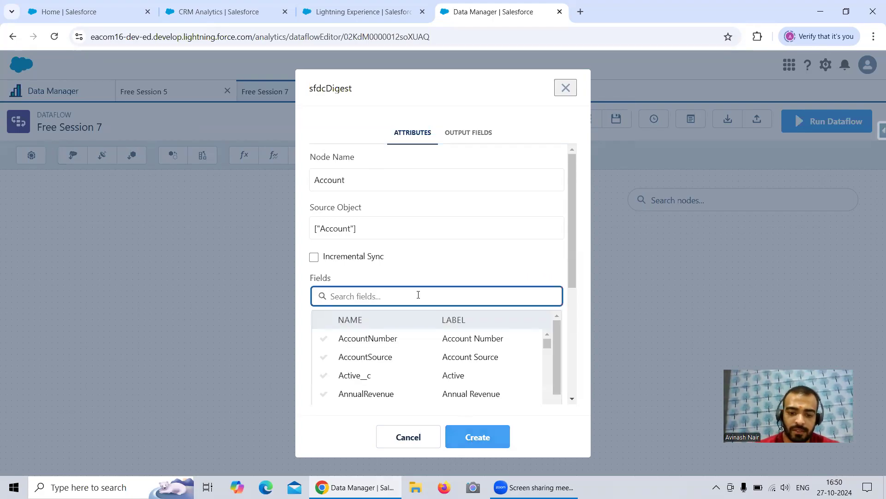
{"action": "type", "text": "Id"}
{"action": "left_click", "coordinate": [389, 374]}
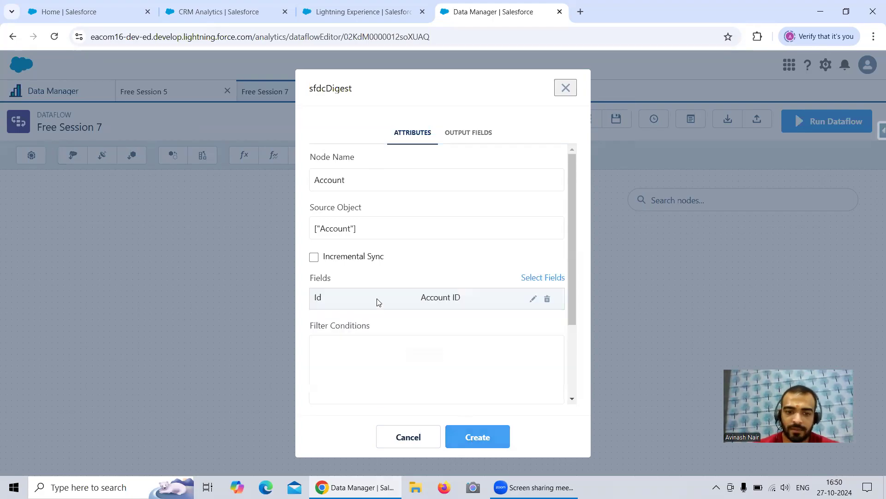
{"action": "left_click", "coordinate": [551, 280]}
{"action": "left_click", "coordinate": [405, 291]}
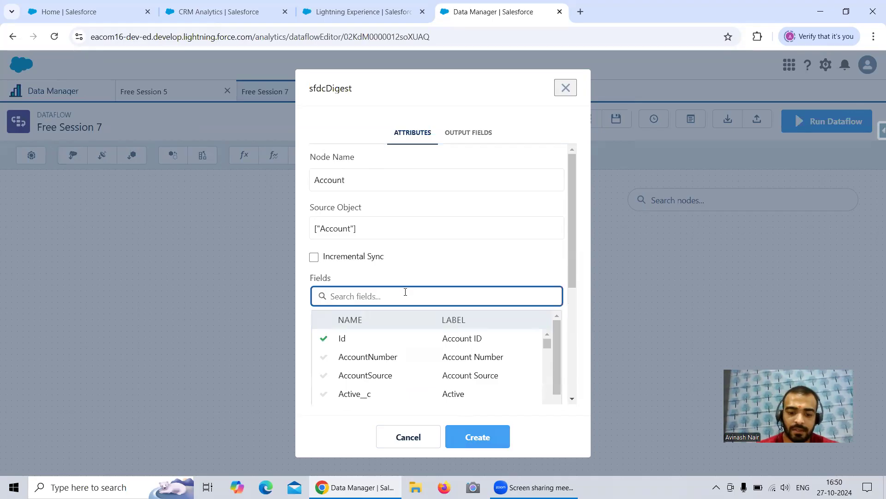
{"action": "type", "text": "Name"}
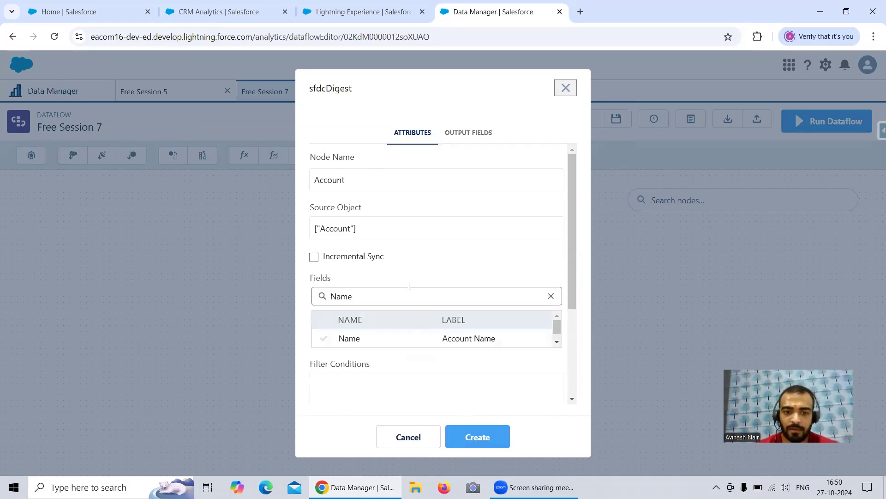
{"action": "left_click", "coordinate": [357, 339]}
{"action": "left_click", "coordinate": [544, 278]}
{"action": "left_click", "coordinate": [421, 294]}
{"action": "type", "text": "Ind"}
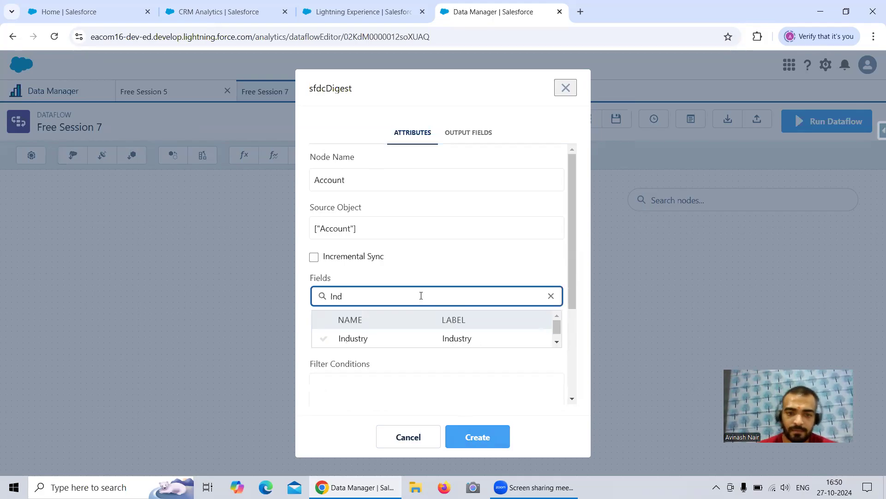
{"action": "left_click", "coordinate": [414, 342]}
{"action": "left_click", "coordinate": [454, 437]}
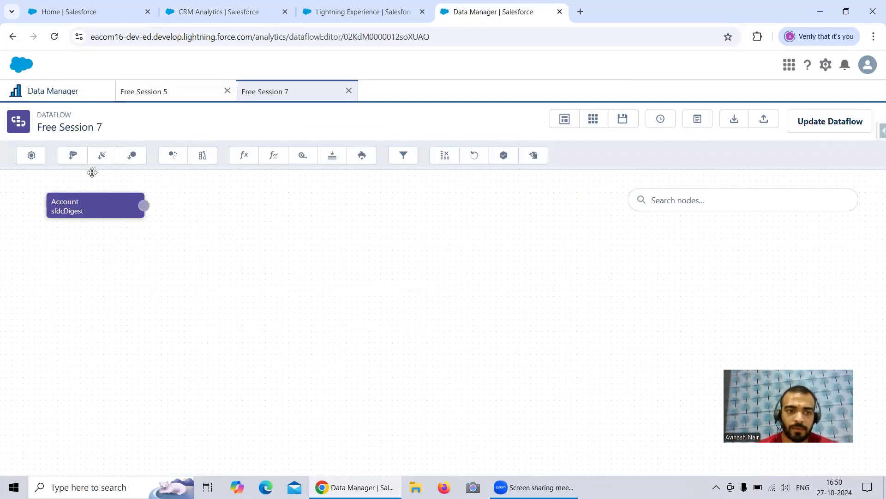
Set up a new sfdcDigest node named Opportunity with Opportunity as its source object.
{"action": "left_click", "coordinate": [73, 155]}
{"action": "type", "text": "Opportunity"}
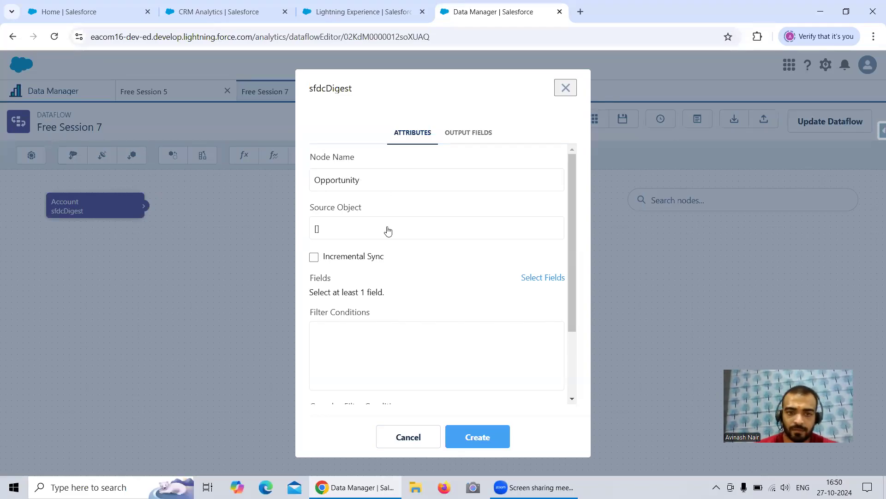
{"action": "left_click", "coordinate": [388, 231]}
{"action": "type", "text": "Opp"}
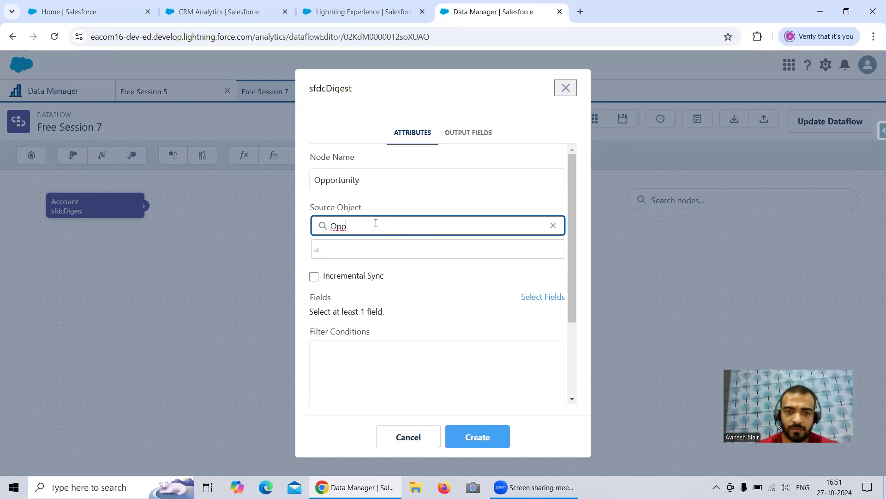
{"action": "left_click", "coordinate": [368, 250]}
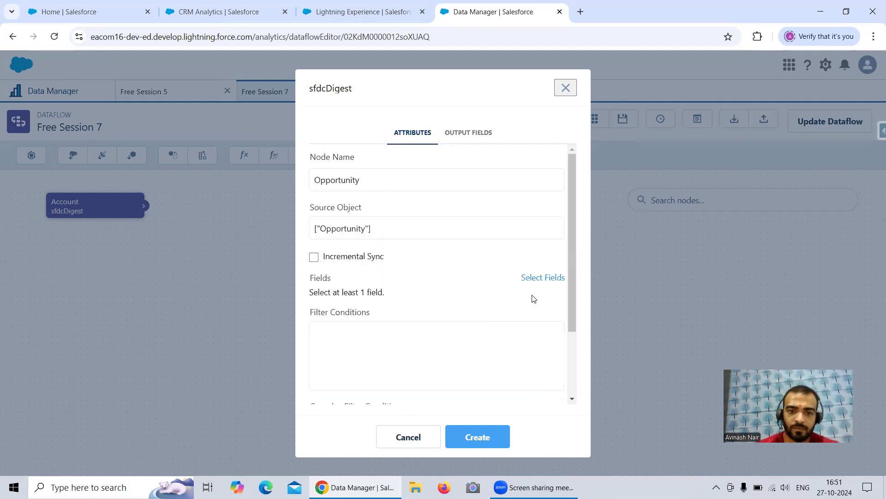
Add the AccountId and Id fields to the Opportunity digest.
{"action": "left_click", "coordinate": [539, 279]}
{"action": "left_click", "coordinate": [397, 300]}
{"action": "type", "text": "Id"}
{"action": "left_click", "coordinate": [370, 338]}
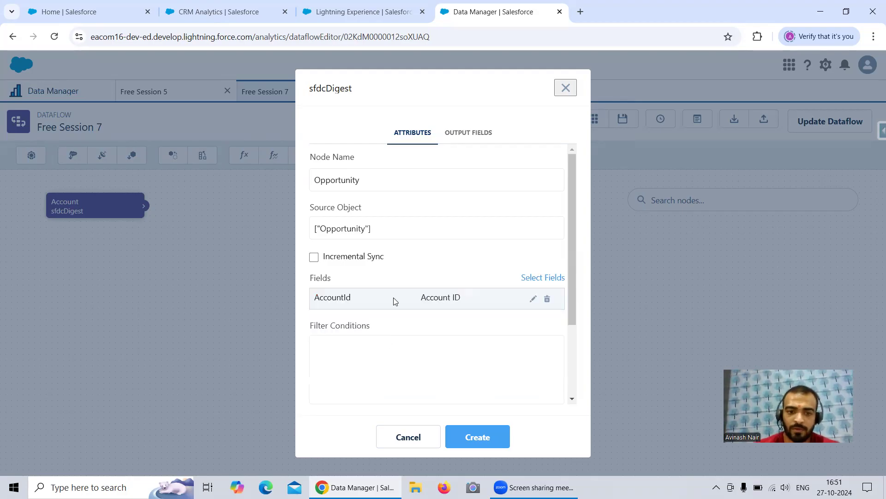
{"action": "left_click", "coordinate": [545, 280]}
{"action": "left_click", "coordinate": [416, 292]}
{"action": "type", "text": "Id"}
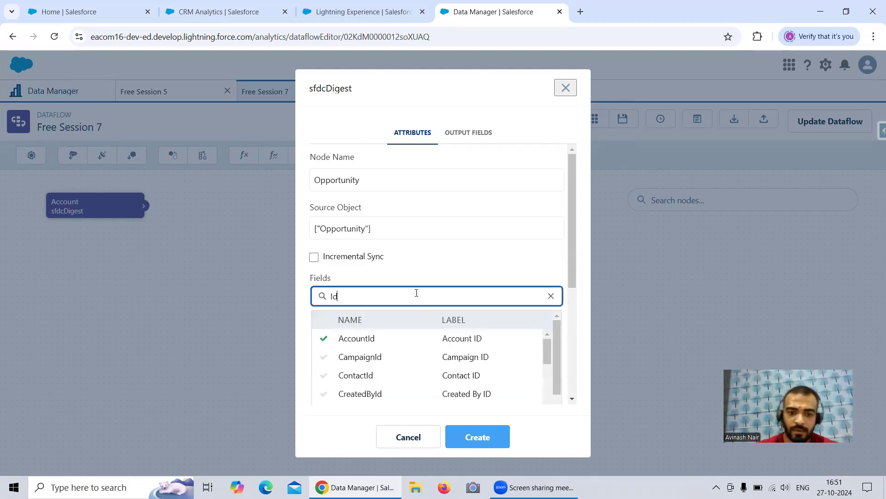
{"action": "scroll", "coordinate": [434, 357], "scroll_direction": "down", "scroll_amount": 5}
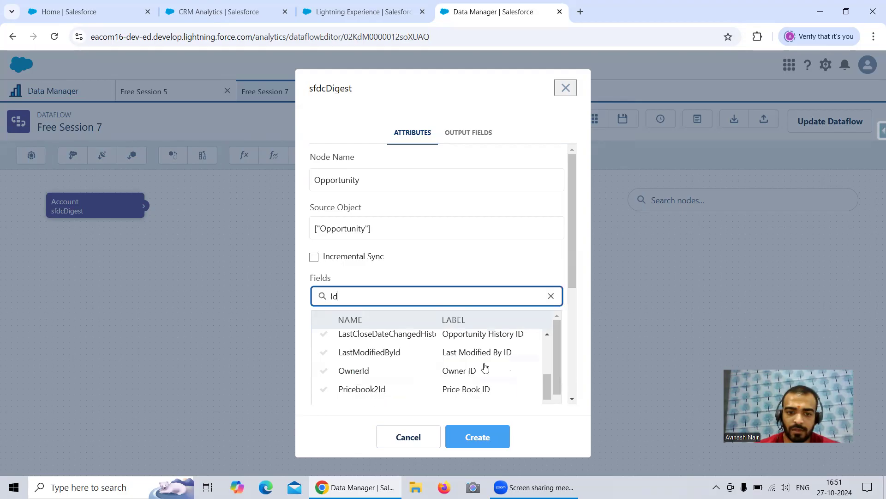
{"action": "scroll", "coordinate": [484, 367], "scroll_direction": "up", "scroll_amount": 3}
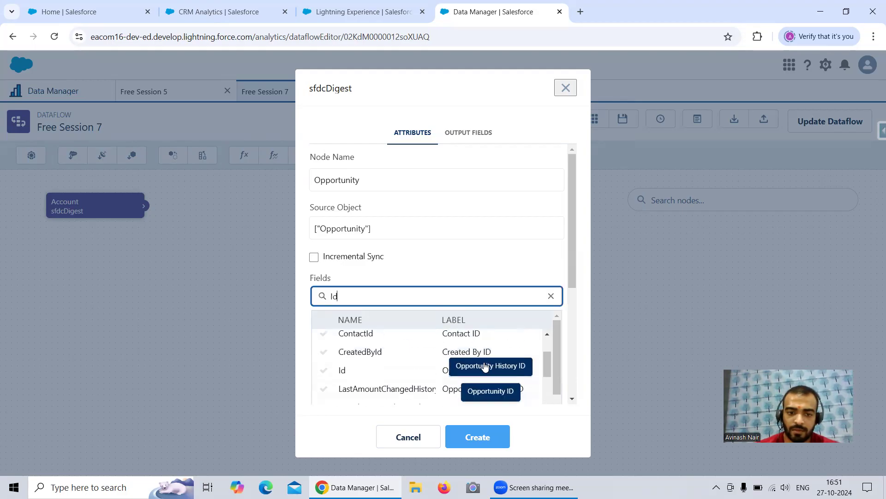
{"action": "scroll", "coordinate": [485, 367], "scroll_direction": "up", "scroll_amount": 2}
{"action": "scroll", "coordinate": [439, 352], "scroll_direction": "down", "scroll_amount": 3}
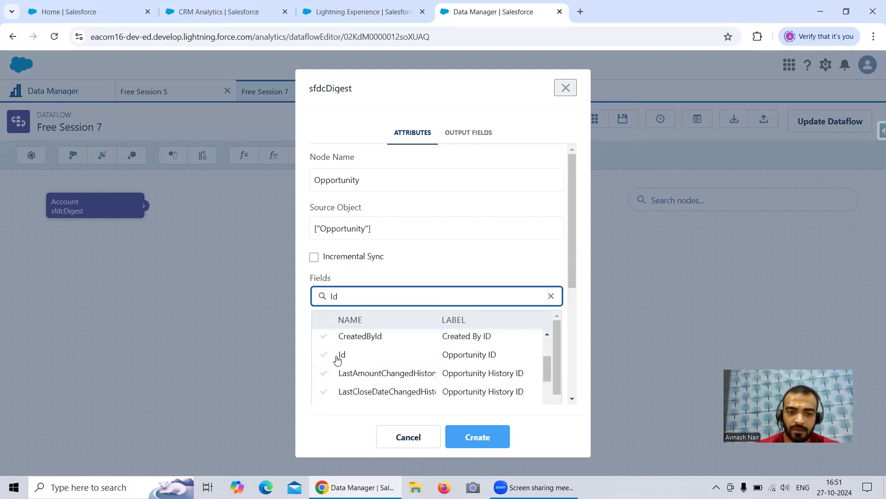
{"action": "left_click", "coordinate": [337, 358]}
Add the Name and StageName fields to the Opportunity digest and create the node.
{"action": "left_click", "coordinate": [530, 279]}
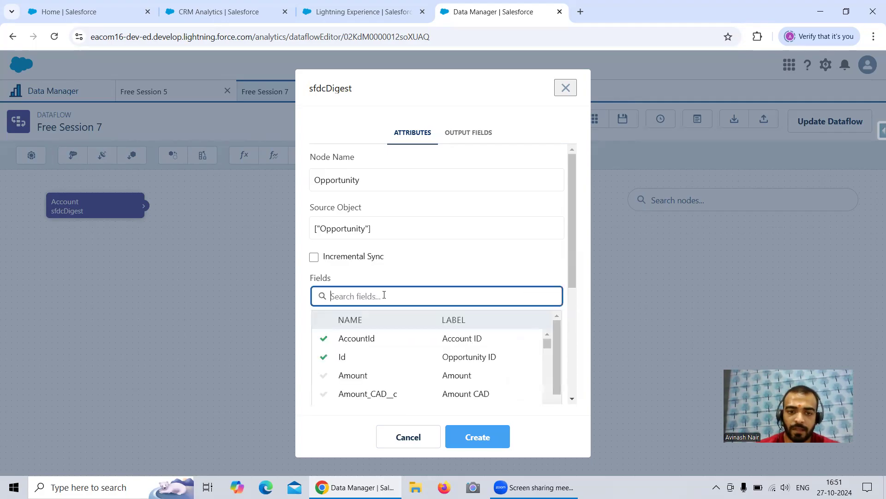
{"action": "type", "text": "Nam"}
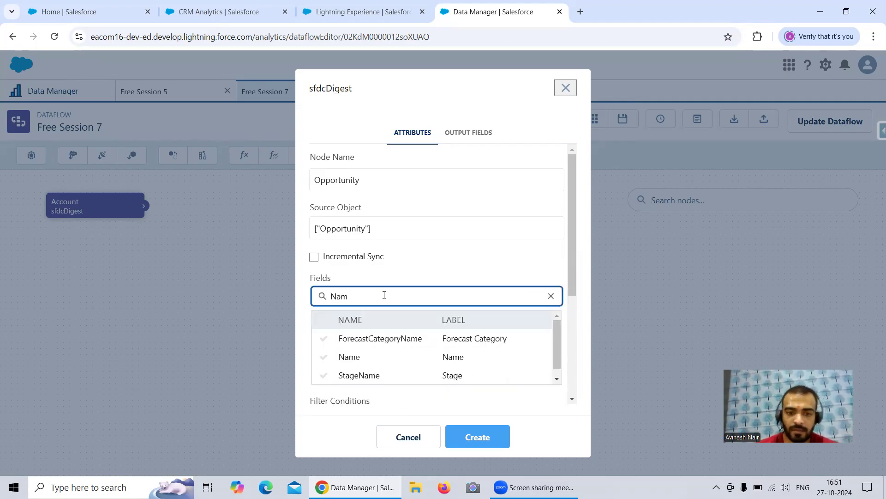
{"action": "left_click", "coordinate": [355, 358]}
{"action": "left_click", "coordinate": [530, 279]}
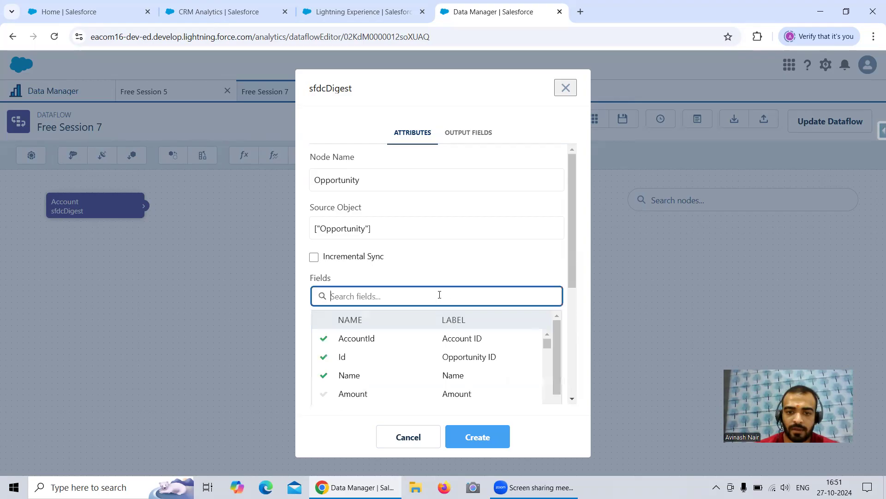
{"action": "type", "text": "Na"}
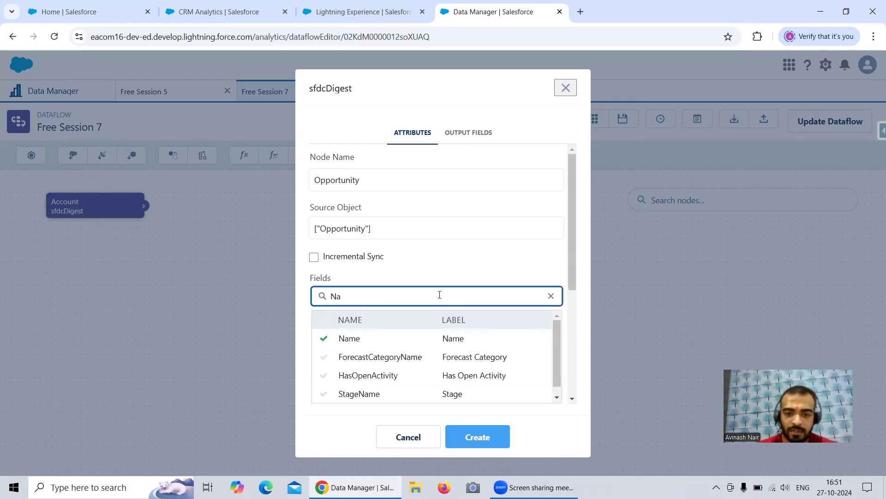
{"action": "left_click", "coordinate": [374, 395]}
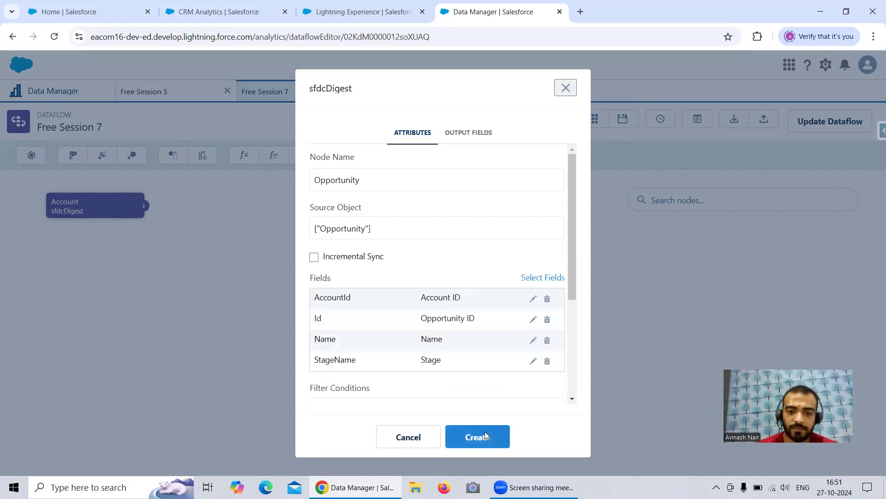
{"action": "left_click", "coordinate": [480, 434]}
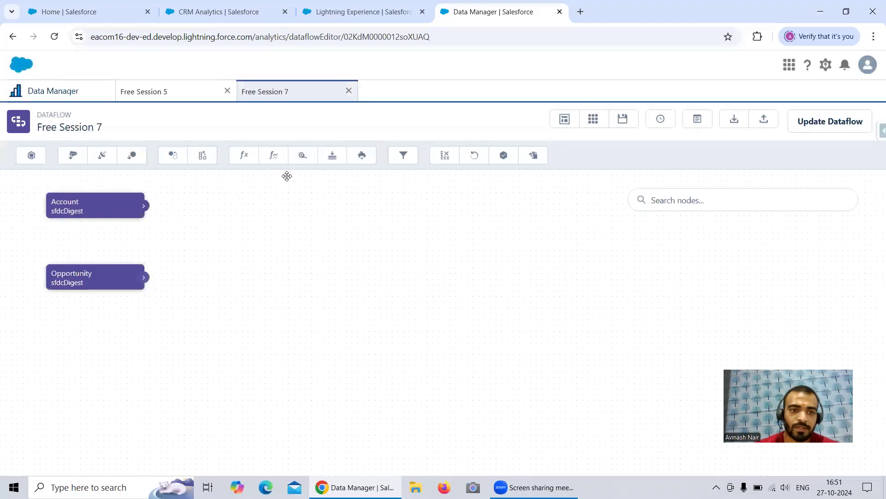
Set up a new augment node named Augment_Account_Opp with Account as left source, Id as left key and Opp as relationship.
{"action": "left_click", "coordinate": [200, 157]}
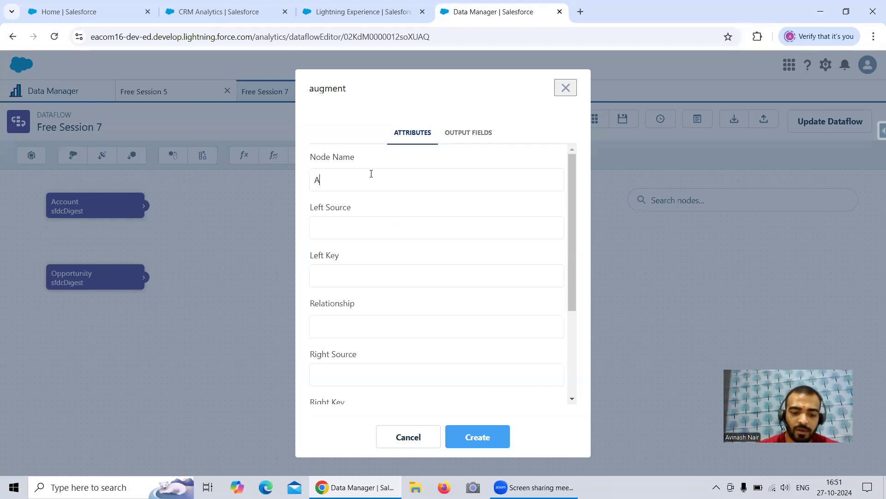
{"action": "type", "text": "Augment_Account_O"}
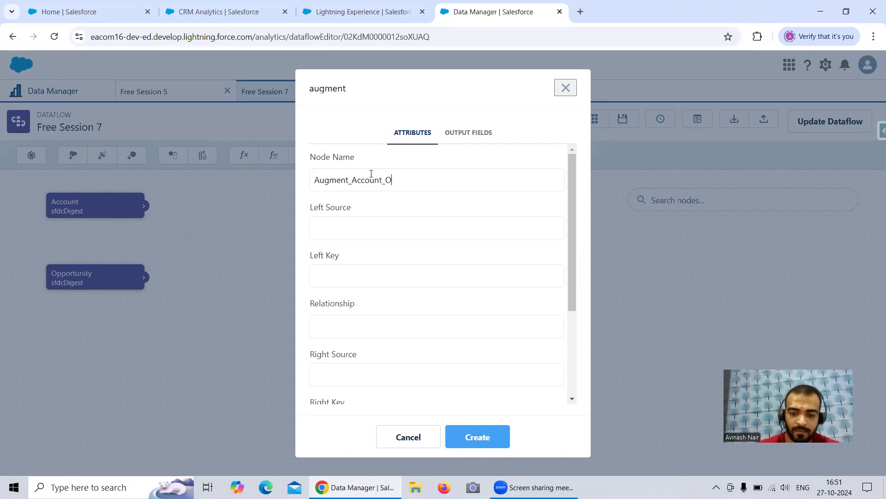
{"action": "left_click", "coordinate": [381, 226]}
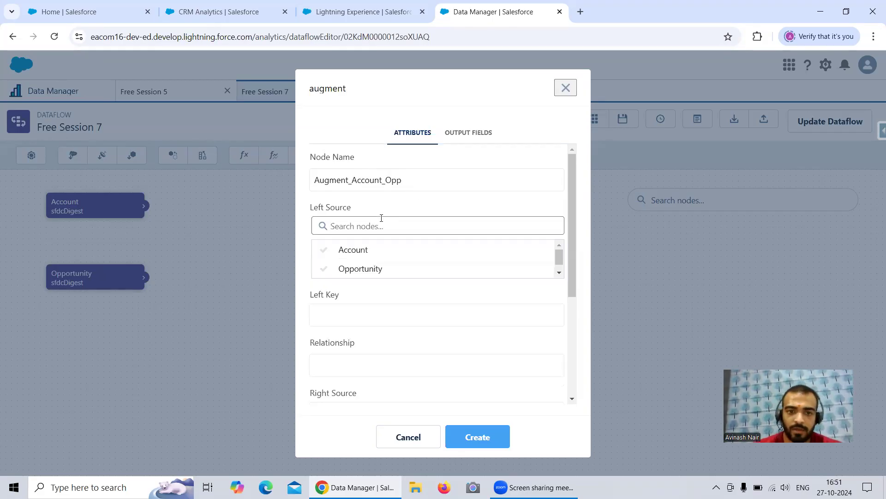
{"action": "left_click", "coordinate": [382, 249]}
{"action": "left_click", "coordinate": [361, 275]}
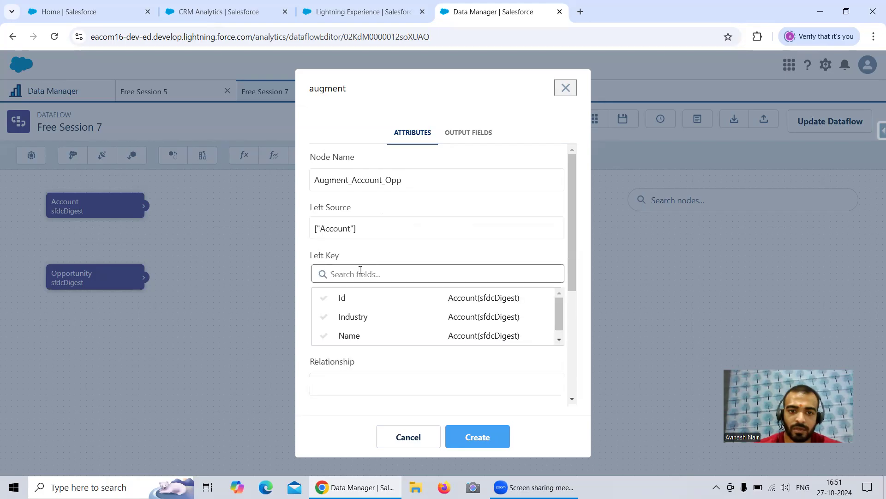
{"action": "left_click", "coordinate": [345, 297]}
{"action": "type", "text": "Opp"}
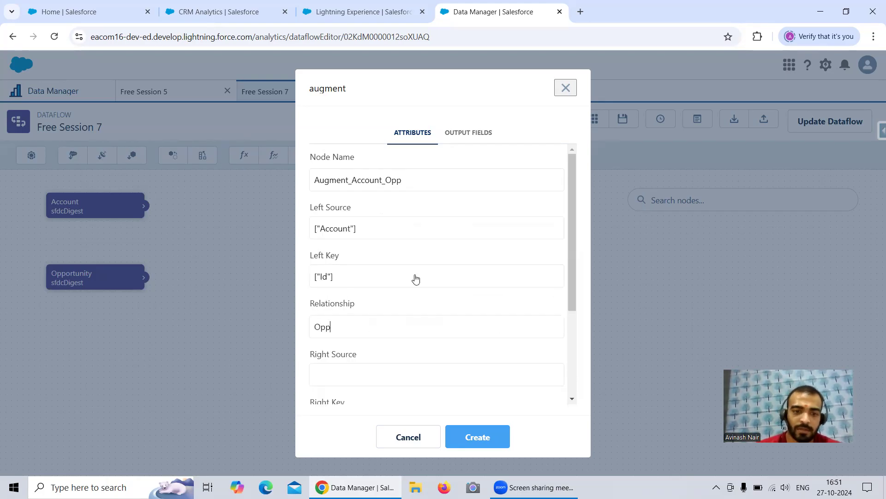
Set the augment's right source to Opportunity and its right key to AccountId.
{"action": "left_click", "coordinate": [411, 374]}
{"action": "scroll", "coordinate": [358, 326], "scroll_direction": "down", "scroll_amount": 3}
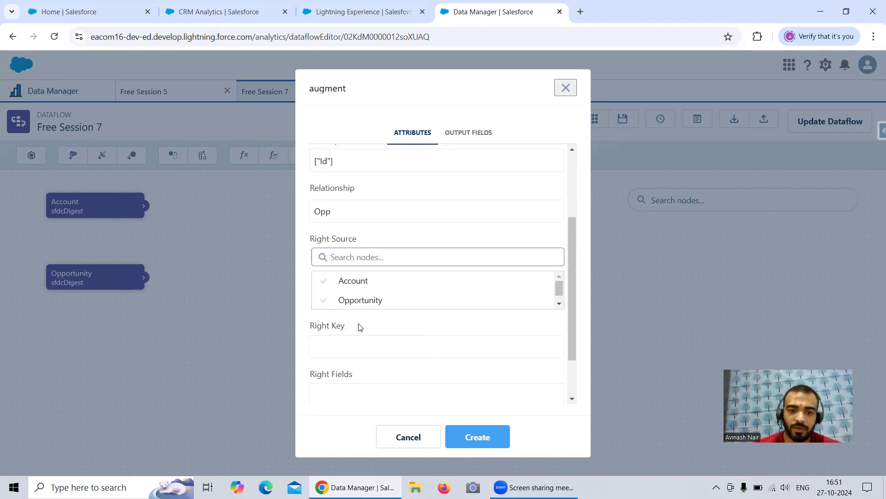
{"action": "left_click", "coordinate": [357, 301]}
{"action": "scroll", "coordinate": [374, 325], "scroll_direction": "down", "scroll_amount": 3}
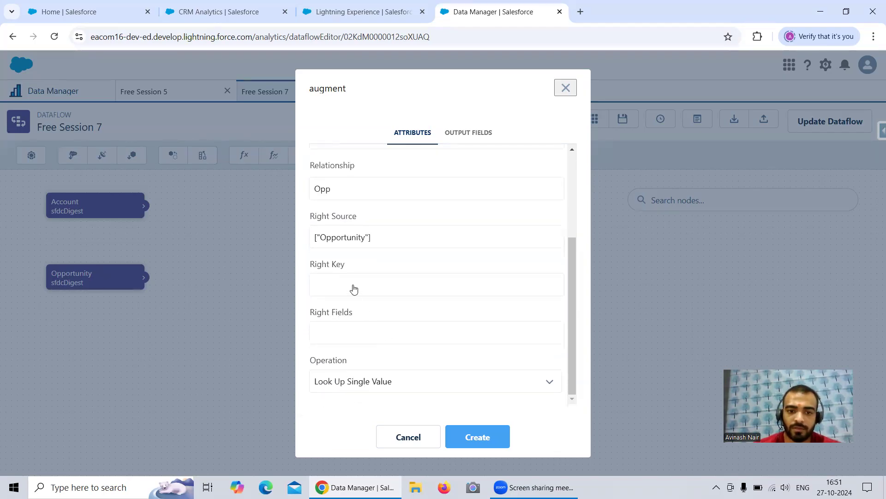
{"action": "left_click", "coordinate": [354, 288]}
{"action": "left_click", "coordinate": [353, 309]}
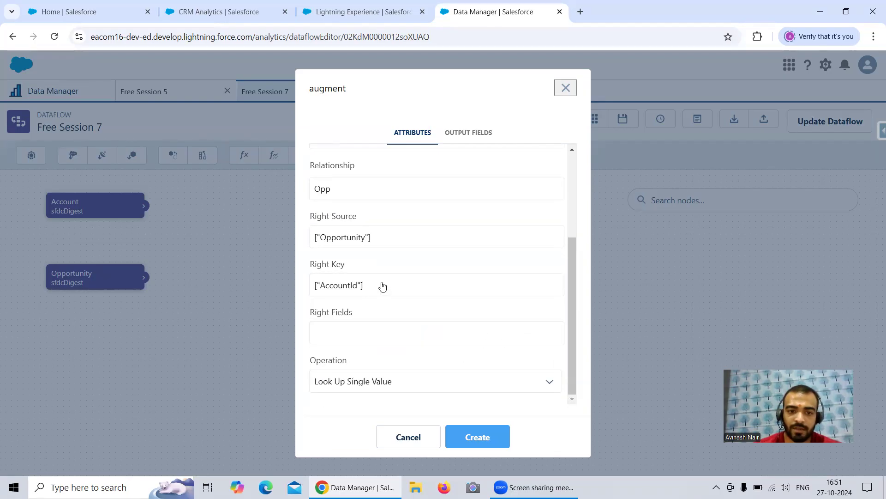
Select Name and StageName as the augment's right fields and create the node.
{"action": "left_click", "coordinate": [359, 339]}
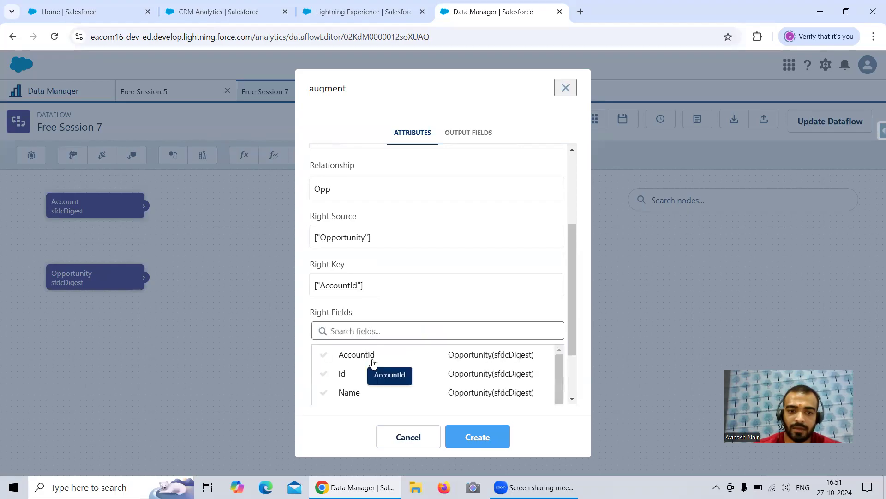
{"action": "left_click", "coordinate": [352, 396]}
{"action": "left_click", "coordinate": [370, 334]}
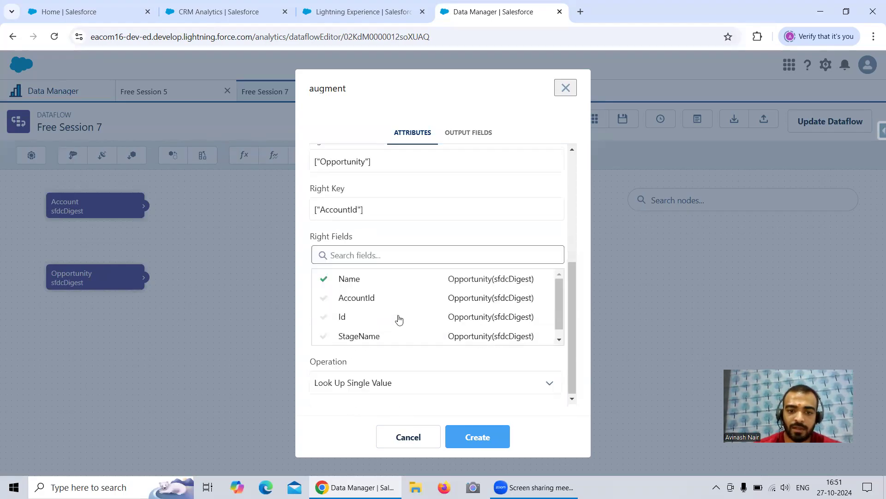
{"action": "left_click", "coordinate": [374, 336]}
{"action": "left_click", "coordinate": [474, 439]}
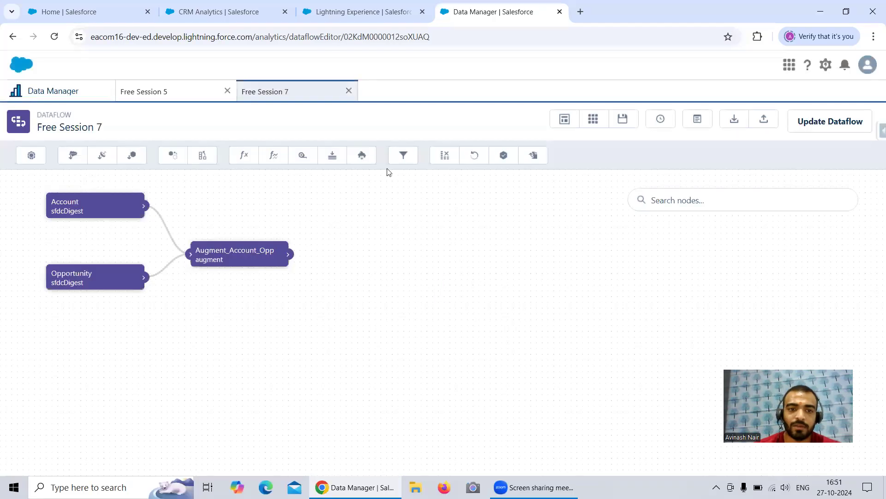
{"action": "left_click", "coordinate": [412, 158]}
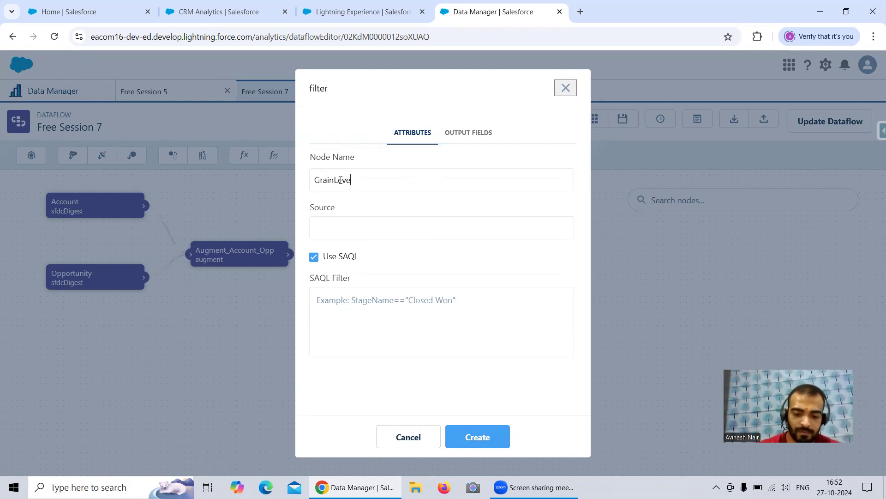
{"action": "type", "text": "GrainLevelParentToChild"}
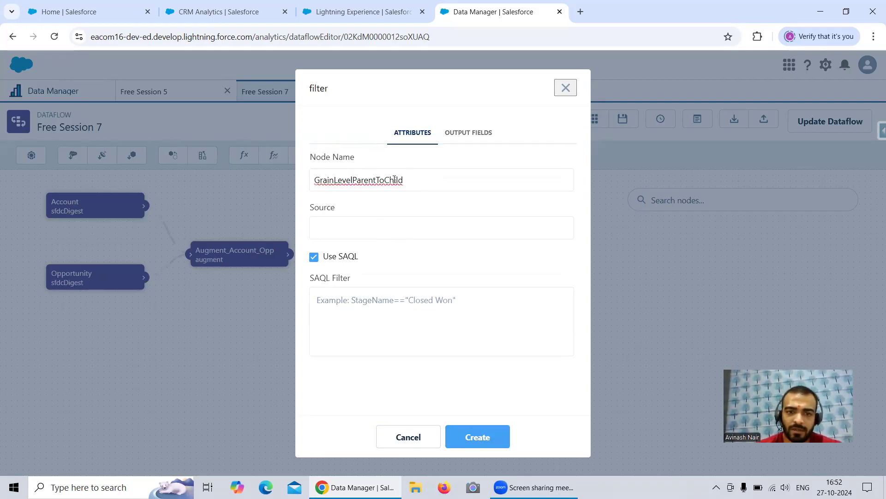
{"action": "double_click", "coordinate": [395, 179]}
{"action": "key", "text": "ctrl+c"}
{"action": "key", "text": "BackSpace"}
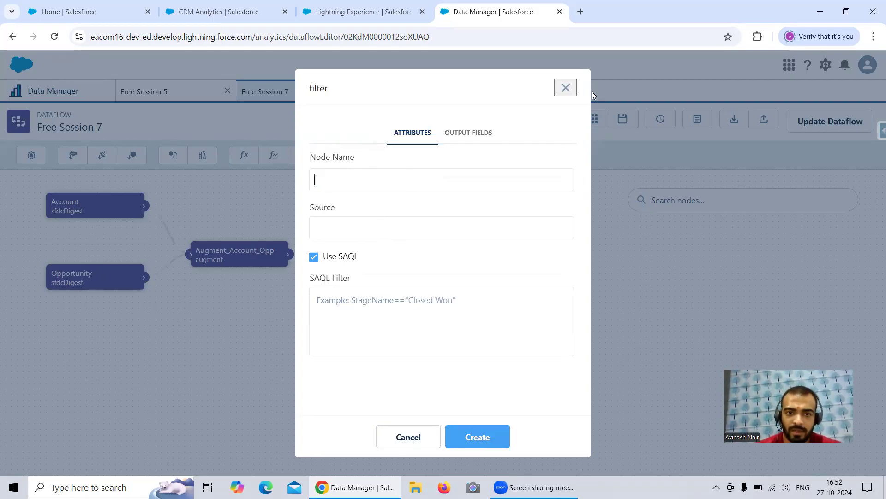
{"action": "left_click", "coordinate": [564, 89]}
Create an sfdcRegister node with Augment_Account_Opp as source and GrainLevelParentToChild as its node name, alias and name.
{"action": "left_click", "coordinate": [503, 155]}
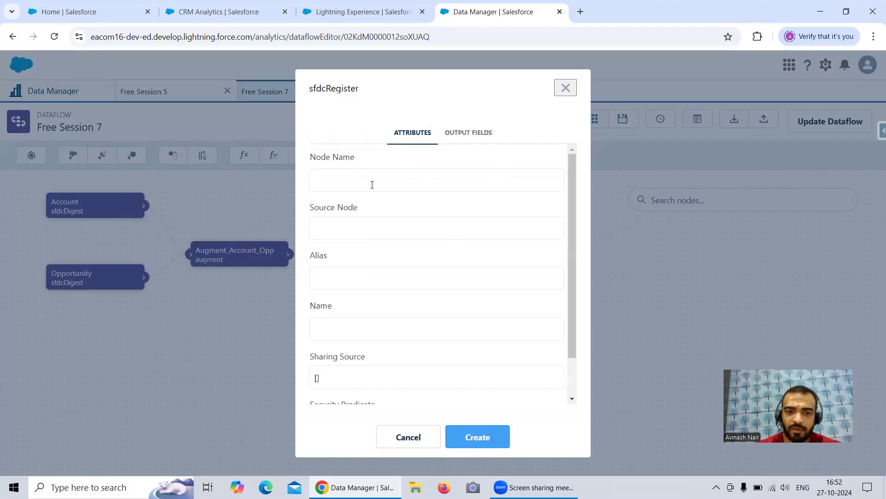
{"action": "key", "text": "ctrl+v"}
{"action": "left_click", "coordinate": [371, 229]}
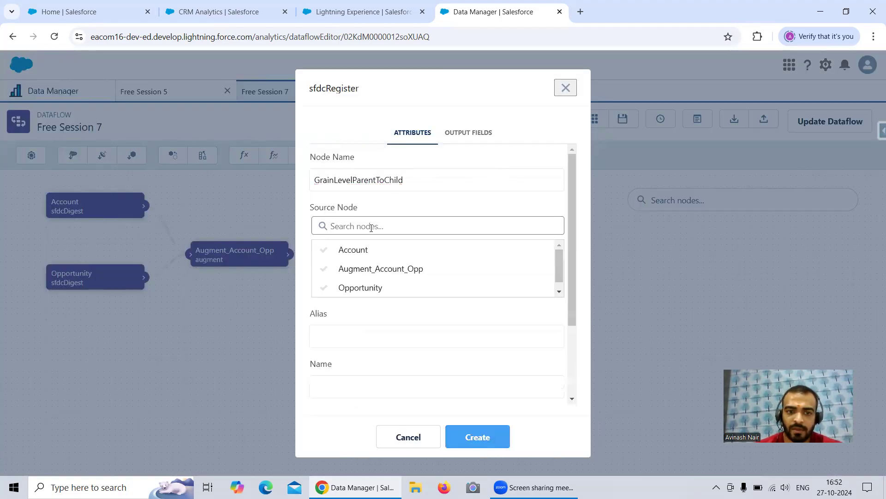
{"action": "left_click", "coordinate": [373, 270]}
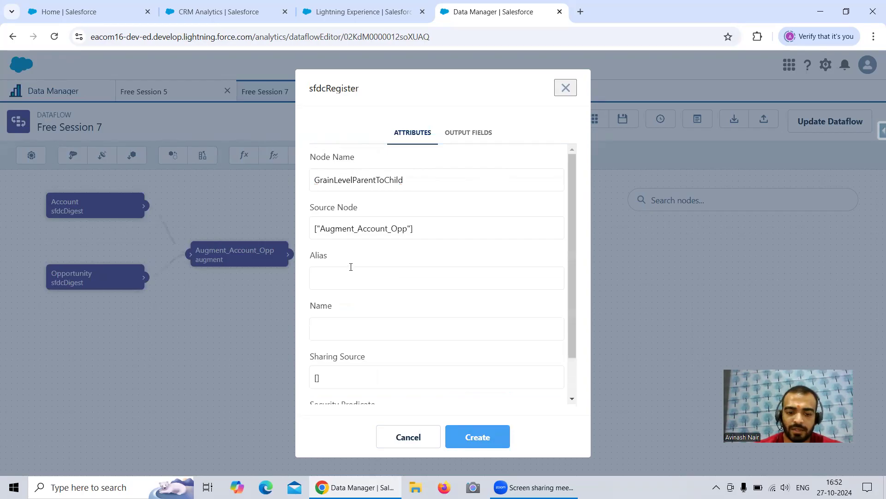
{"action": "left_click", "coordinate": [350, 268]}
{"action": "key", "text": "ctrl+v"}
{"action": "left_click", "coordinate": [360, 328]}
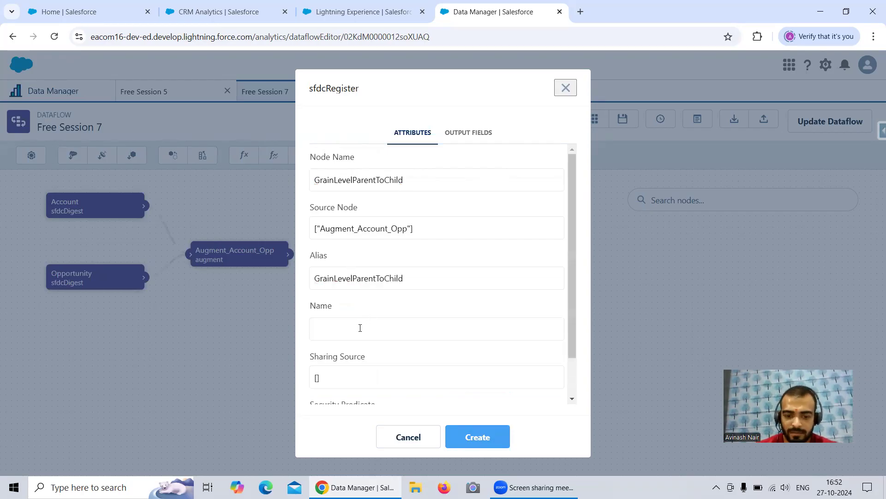
{"action": "key", "text": "ctrl+v"}
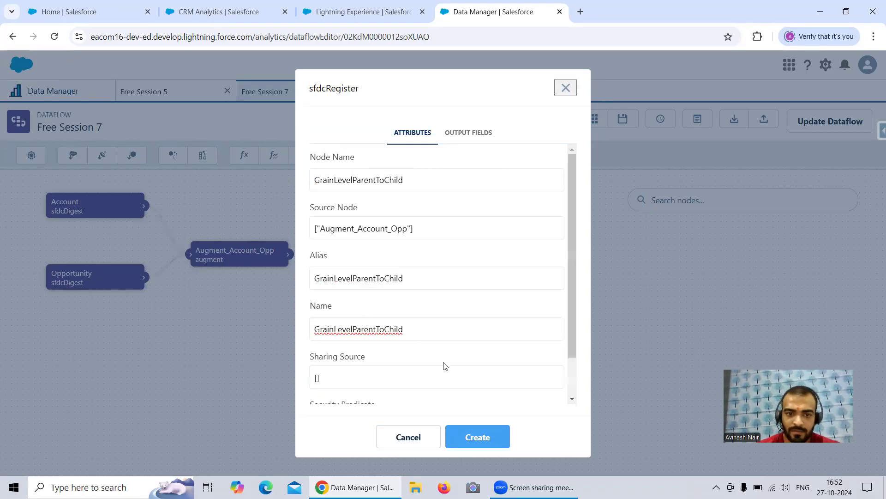
{"action": "left_click", "coordinate": [488, 442]}
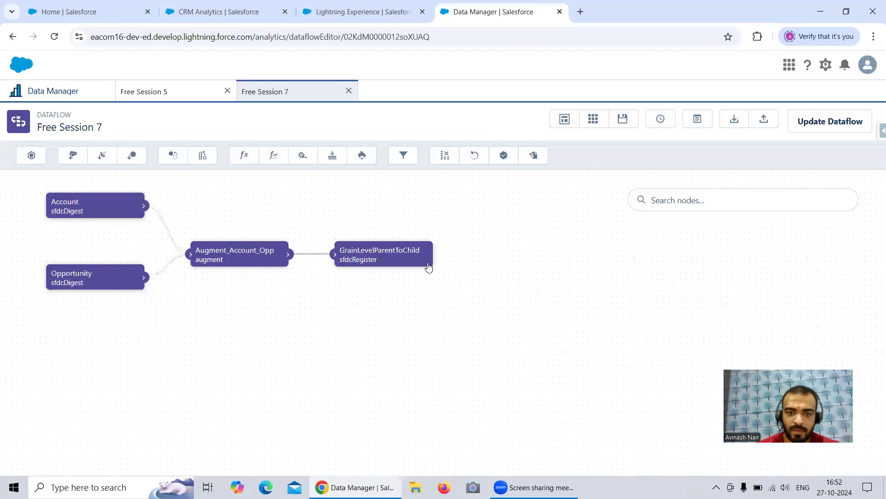
Change the register node's node name, alias and dataset name to CountofOpp and save it.
{"action": "left_click", "coordinate": [390, 257]}
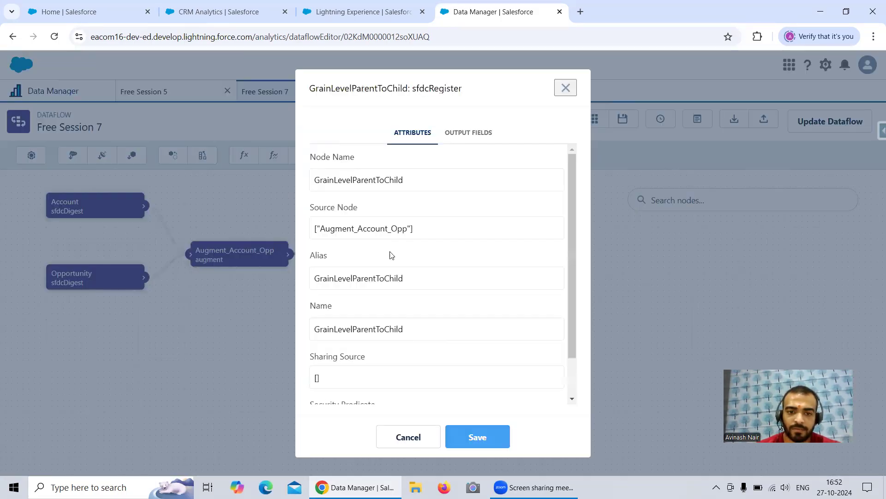
{"action": "left_click_drag", "start_coordinate": [409, 180], "coordinate": [309, 179]}
{"action": "type", "text": "C"}
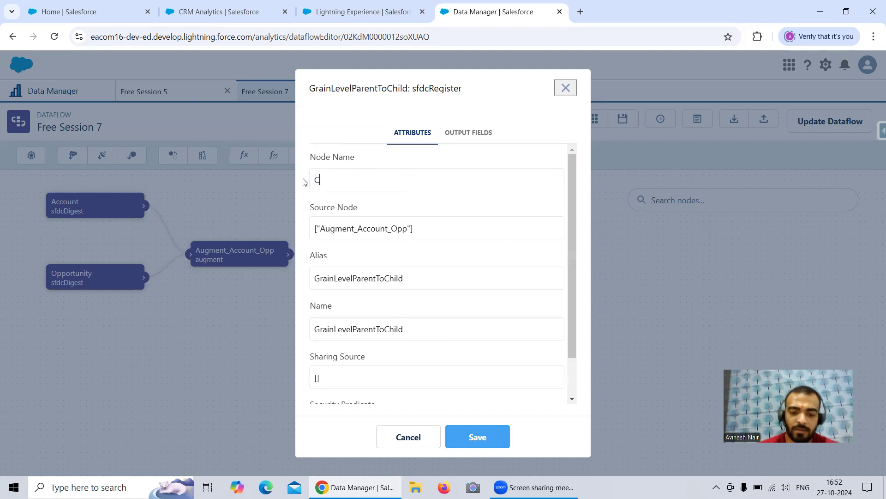
{"action": "type", "text": "ountofOpp"}
{"action": "left_click_drag", "start_coordinate": [407, 277], "coordinate": [299, 272]}
{"action": "type", "text": "Cou"}
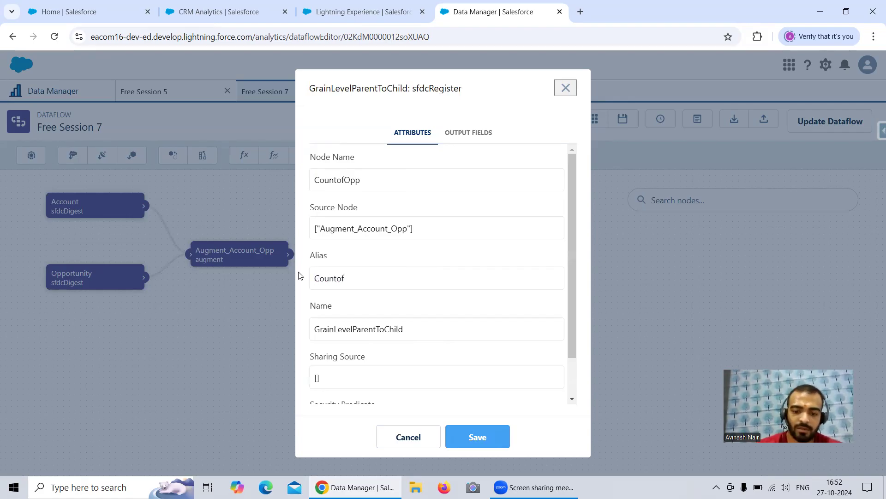
{"action": "left_click_drag", "start_coordinate": [362, 278], "coordinate": [311, 279]}
{"action": "key", "text": "ctrl+c"}
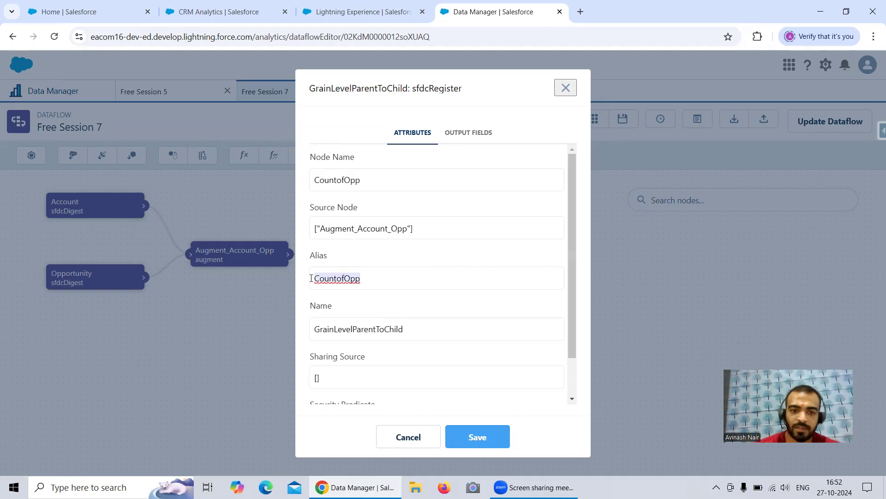
{"action": "left_click_drag", "start_coordinate": [430, 319], "coordinate": [298, 327]}
{"action": "key", "text": "ctrl+v"}
{"action": "left_click", "coordinate": [498, 439]}
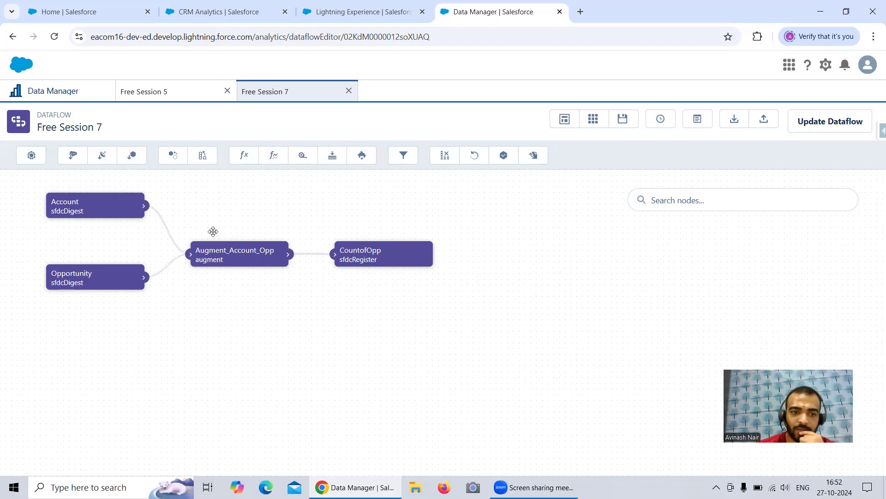
Set up a new computeExpression node with Opportunity as its source and count as its node name.
{"action": "left_click", "coordinate": [246, 157]}
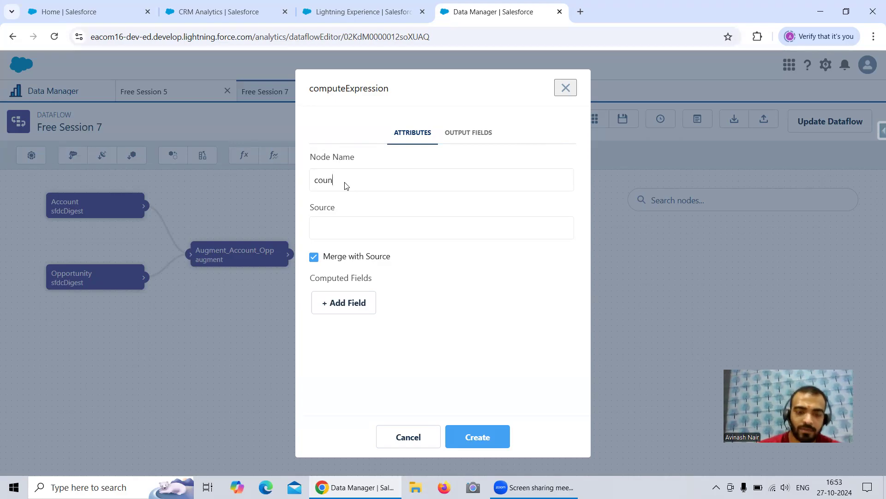
{"action": "left_click", "coordinate": [346, 223]}
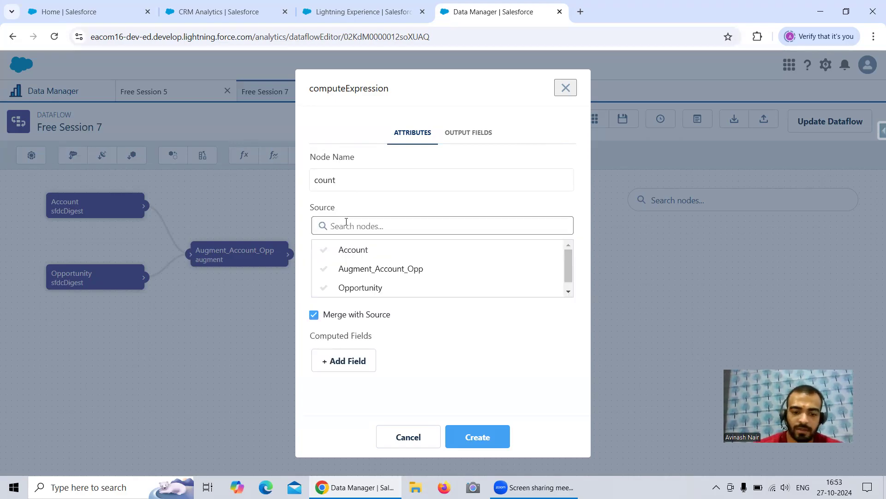
{"action": "left_click", "coordinate": [360, 286]}
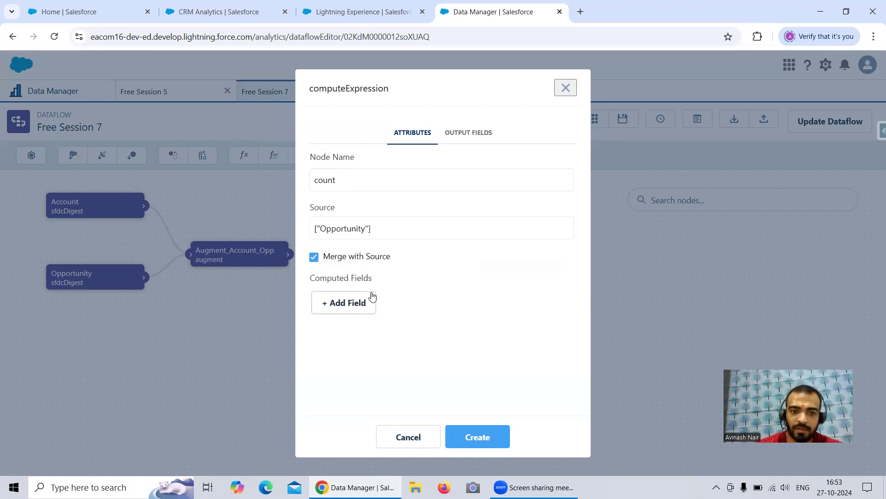
Add a numeric computed field named count with SAQL expression 1, precision 2 and scale 0.
{"action": "left_click", "coordinate": [352, 307]}
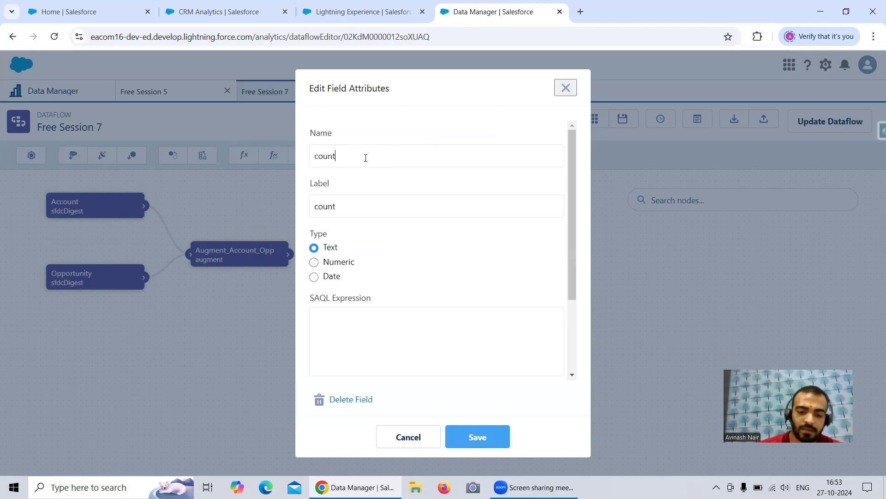
{"action": "left_click", "coordinate": [314, 262]}
{"action": "type", "text": "1"}
{"action": "scroll", "coordinate": [400, 291], "scroll_direction": "down", "scroll_amount": 2}
{"action": "left_click", "coordinate": [332, 300]}
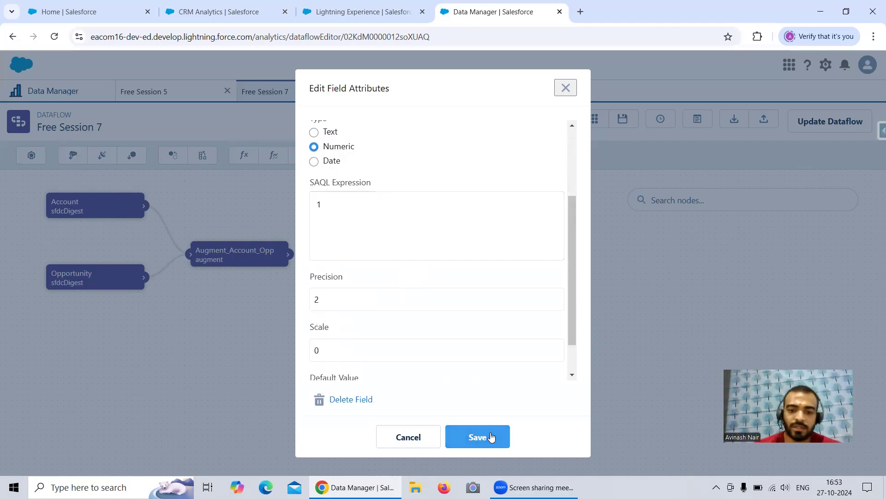
{"action": "left_click", "coordinate": [469, 438]}
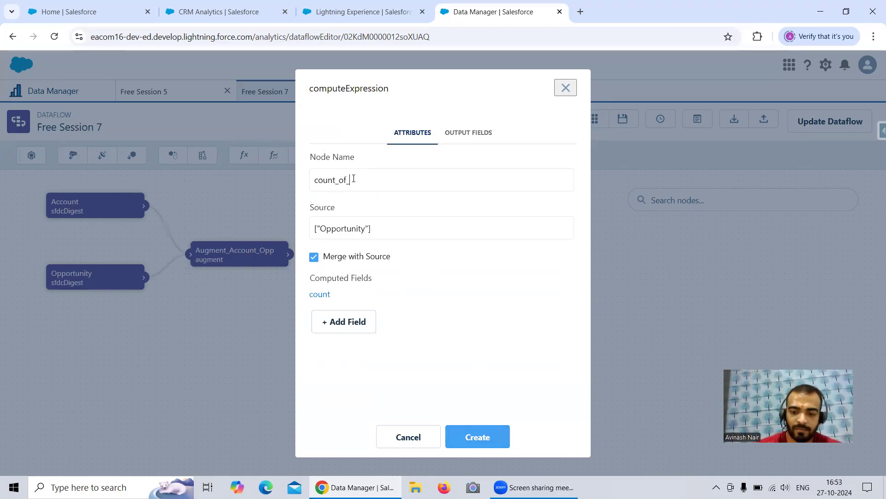
Change the compute node's name to count_of_opp, create it and place it below the augment node.
{"action": "type", "text": "pp"}
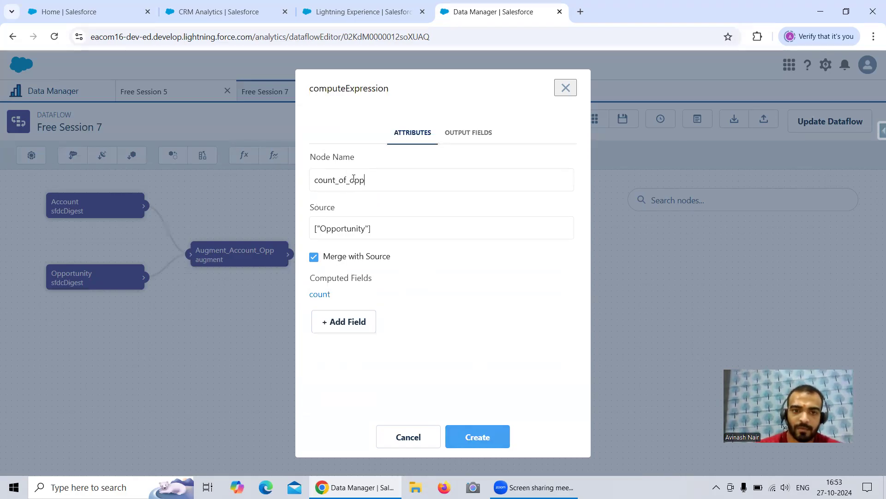
{"action": "left_click", "coordinate": [479, 435]}
{"action": "left_click_drag", "start_coordinate": [241, 211], "coordinate": [235, 319]}
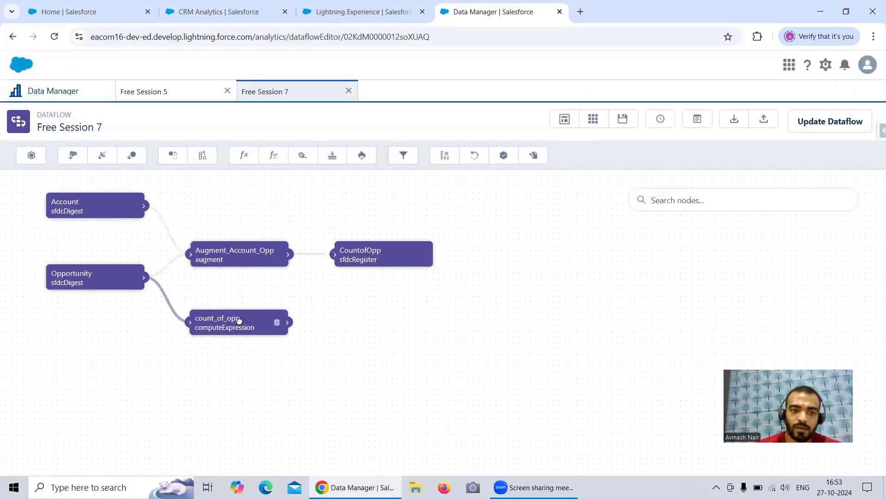
Try linking count_of_opp to Augment_Account_Opp as its left parameter, spacing the augment and compute nodes apart.
{"action": "left_click_drag", "start_coordinate": [239, 257], "coordinate": [289, 248]}
{"action": "left_click_drag", "start_coordinate": [289, 322], "coordinate": [241, 246]}
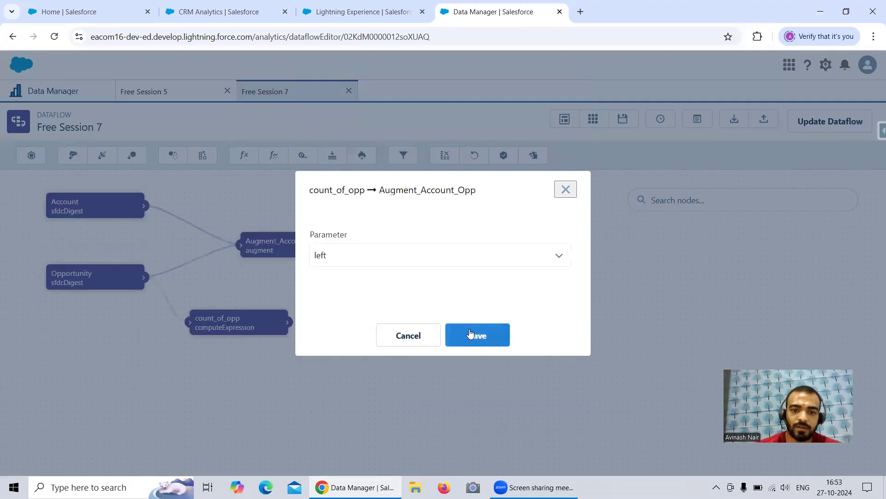
{"action": "left_click", "coordinate": [478, 335]}
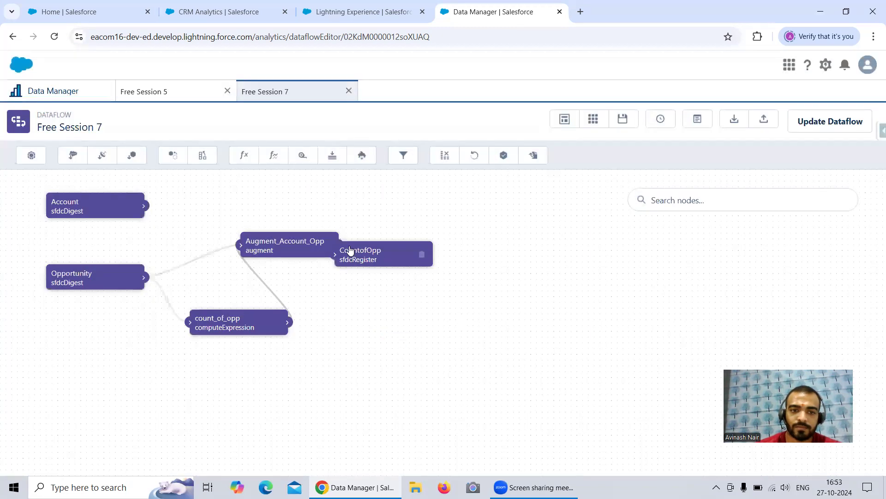
{"action": "left_click", "coordinate": [259, 239]}
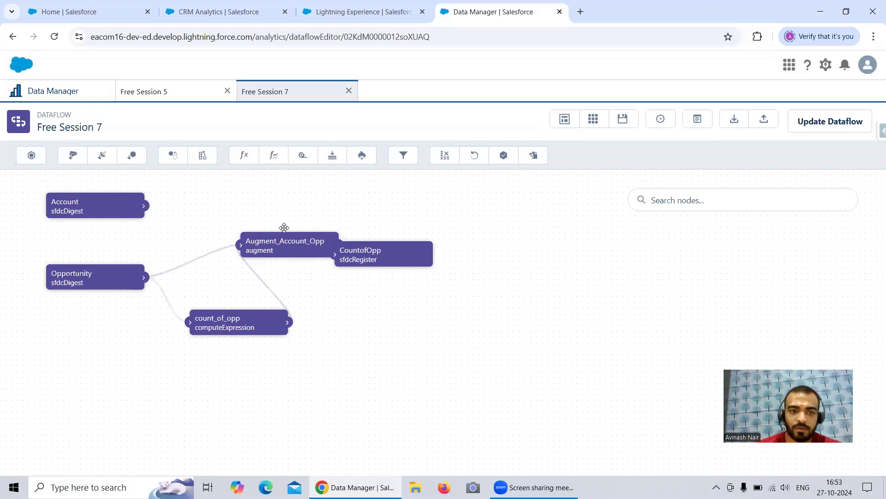
{"action": "left_click_drag", "start_coordinate": [268, 228], "coordinate": [270, 204]}
{"action": "left_click_drag", "start_coordinate": [233, 325], "coordinate": [210, 350]}
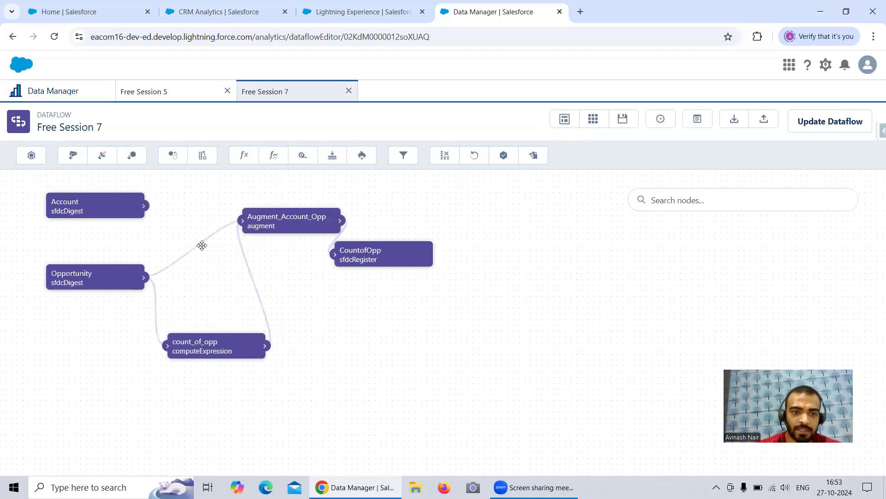
Link Account to Augment_Account_Opp as the left parameter again and move count_of_opp up slightly.
{"action": "left_click_drag", "start_coordinate": [145, 205], "coordinate": [244, 221]}
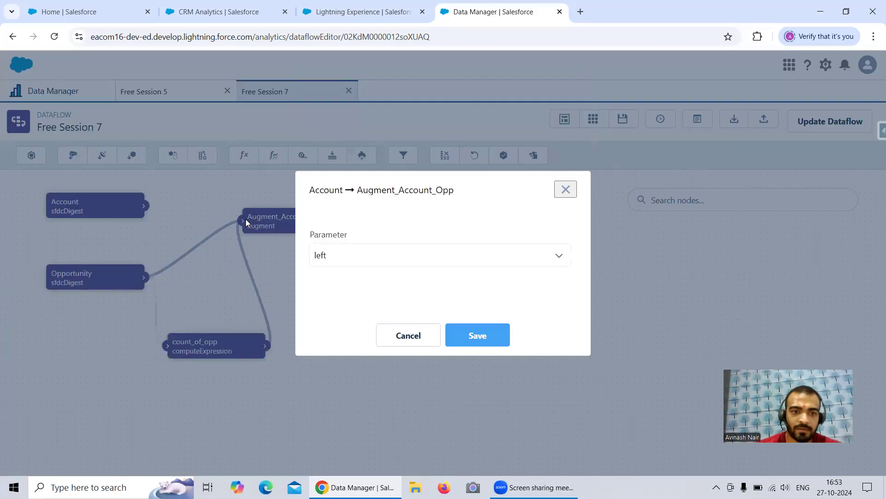
{"action": "left_click", "coordinate": [476, 337]}
{"action": "left_click_drag", "start_coordinate": [253, 344], "coordinate": [248, 318]}
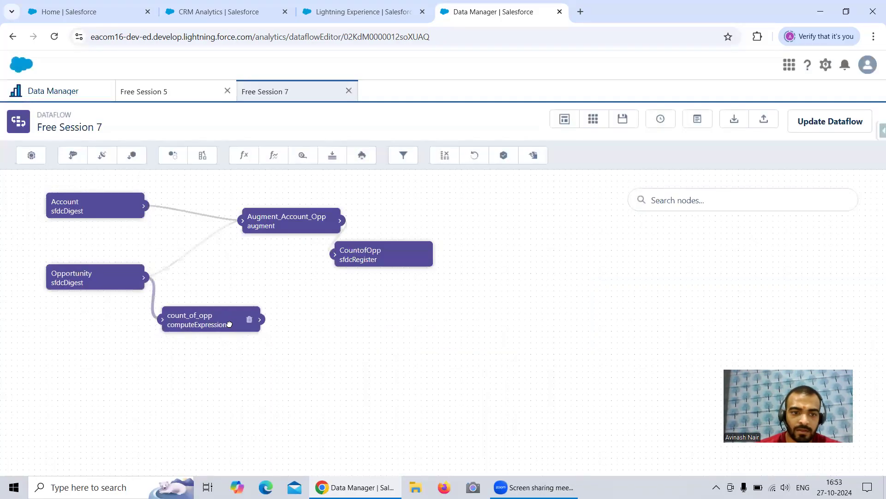
Change Augment_Account_Opp's right source to count_of_opp and choose AccountId as its right key.
{"action": "left_click", "coordinate": [273, 218]}
{"action": "left_click", "coordinate": [354, 272]}
{"action": "left_click", "coordinate": [346, 298]}
{"action": "scroll", "coordinate": [386, 253], "scroll_direction": "down", "scroll_amount": 3}
{"action": "left_click", "coordinate": [361, 263]}
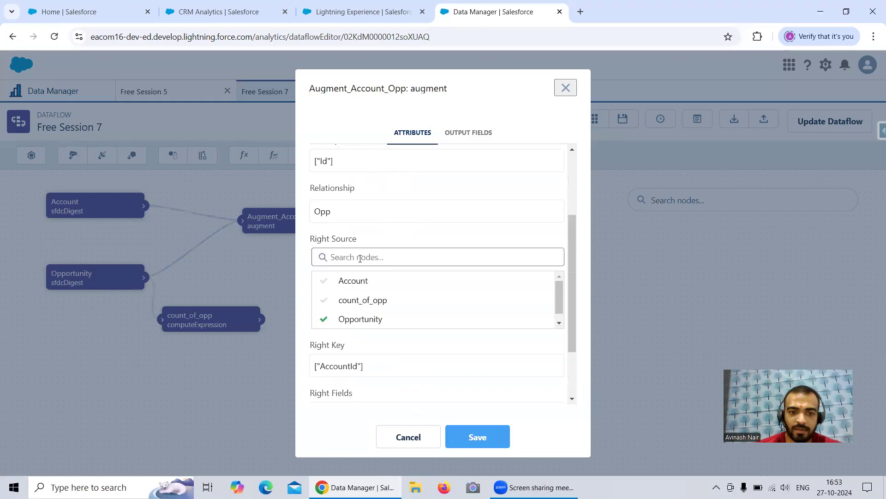
{"action": "left_click", "coordinate": [365, 301]}
{"action": "scroll", "coordinate": [376, 287], "scroll_direction": "down", "scroll_amount": 3}
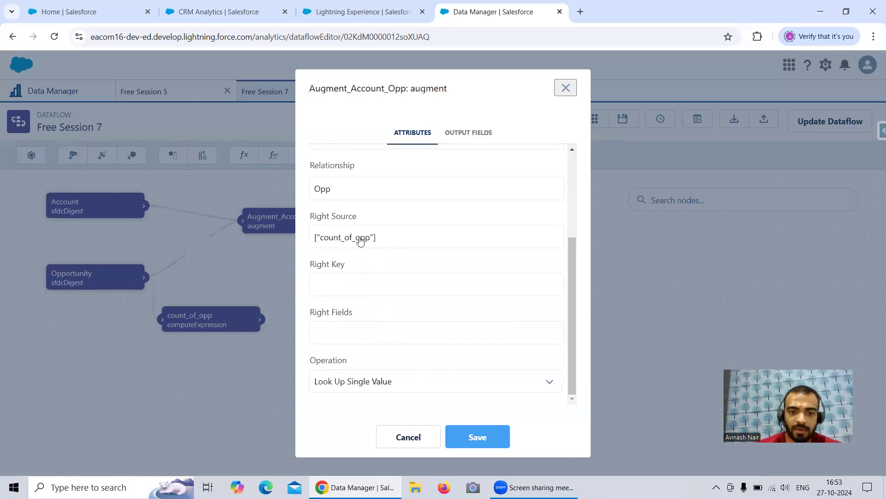
{"action": "left_click", "coordinate": [356, 285]}
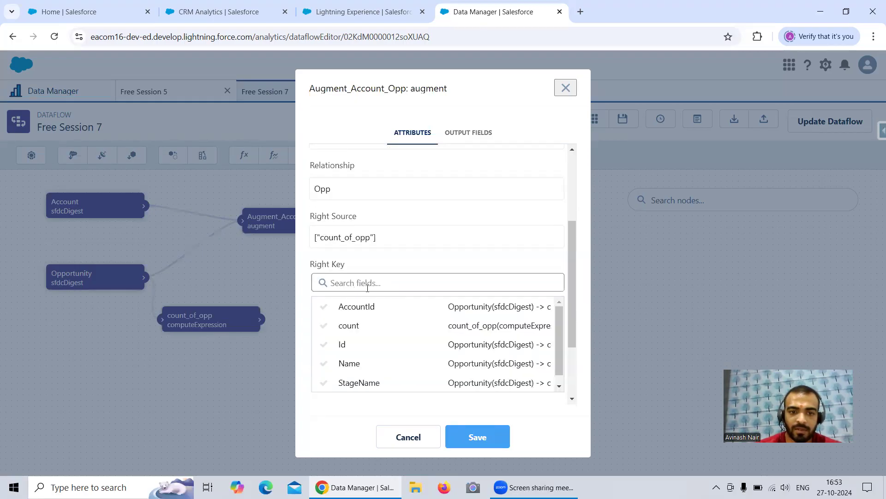
{"action": "left_click", "coordinate": [369, 310]}
Select Name and StageName as the augment's right fields and save the node.
{"action": "left_click", "coordinate": [360, 334]}
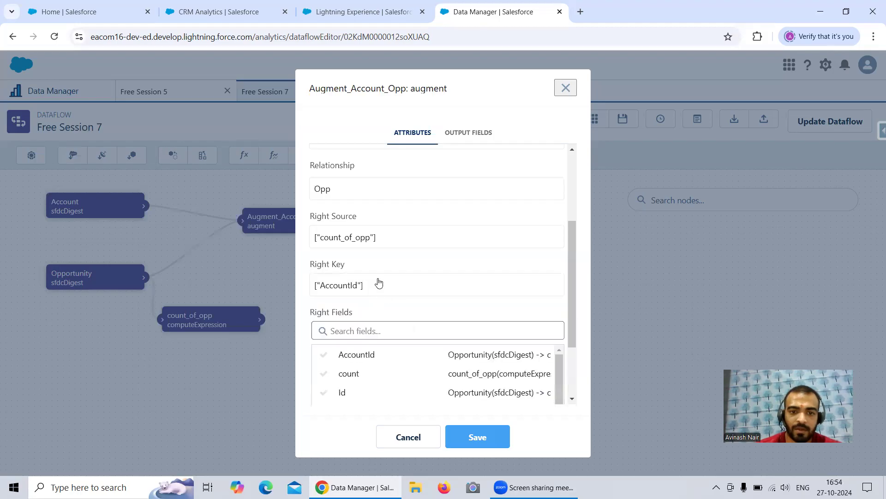
{"action": "left_click", "coordinate": [357, 317]}
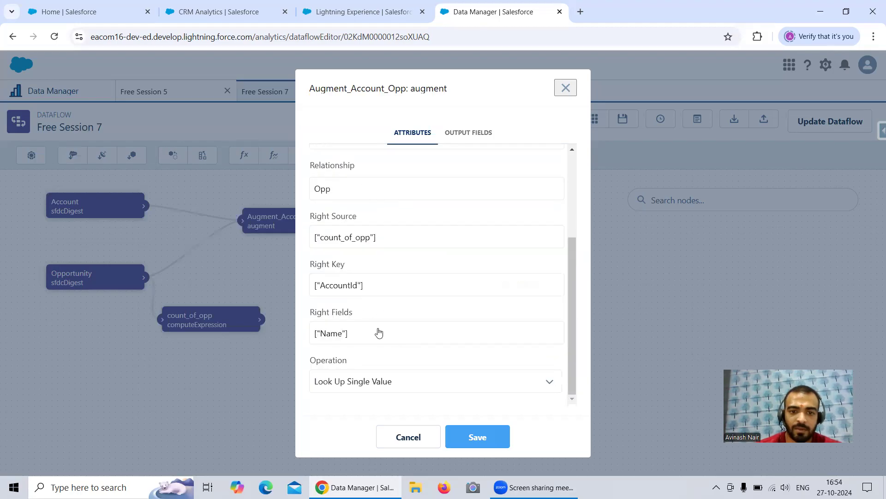
{"action": "left_click", "coordinate": [379, 332]}
{"action": "left_click", "coordinate": [376, 325]}
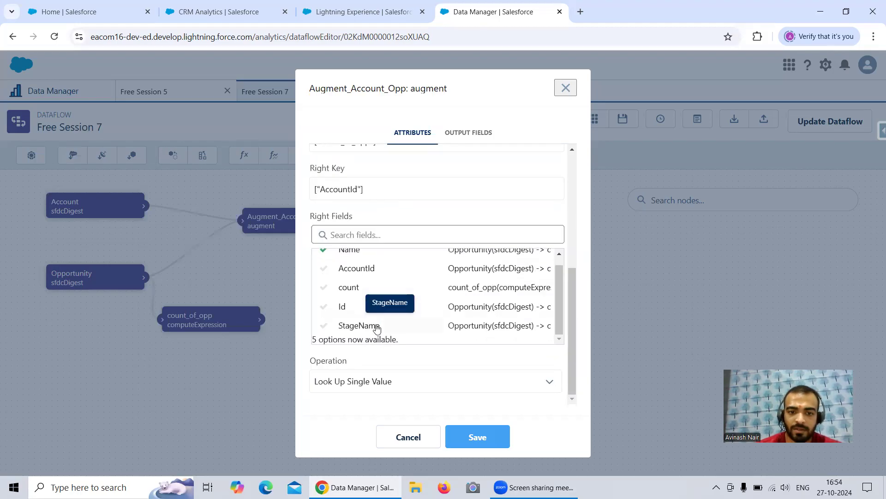
{"action": "left_click", "coordinate": [470, 443]}
{"action": "left_click", "coordinate": [528, 365]}
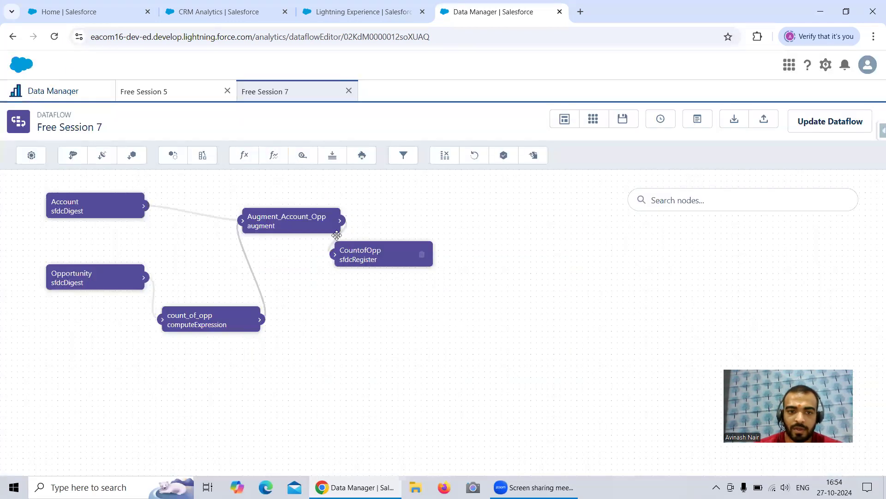
Set Augment_Account_Opp's operation to Look Up Multiple Values and save the node.
{"action": "left_click", "coordinate": [284, 213]}
{"action": "scroll", "coordinate": [401, 278], "scroll_direction": "down", "scroll_amount": 3}
{"action": "left_click", "coordinate": [392, 383]}
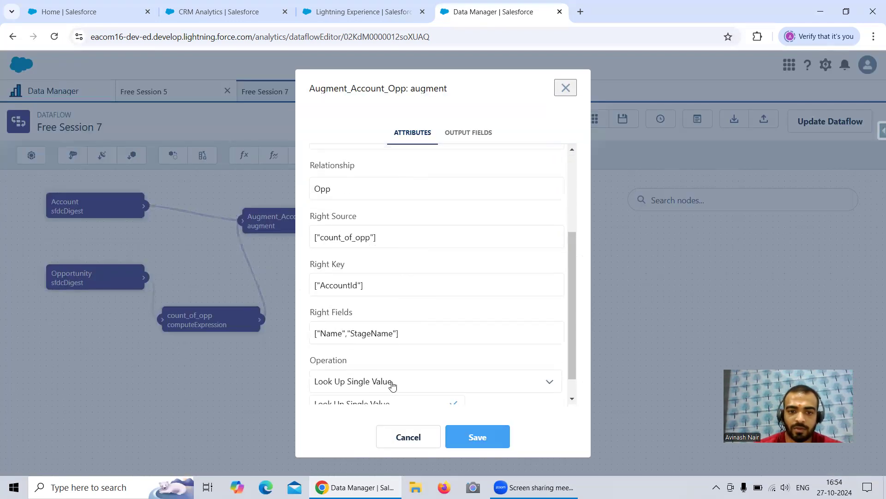
{"action": "scroll", "coordinate": [407, 350], "scroll_direction": "down", "scroll_amount": 1}
{"action": "left_click", "coordinate": [406, 394]}
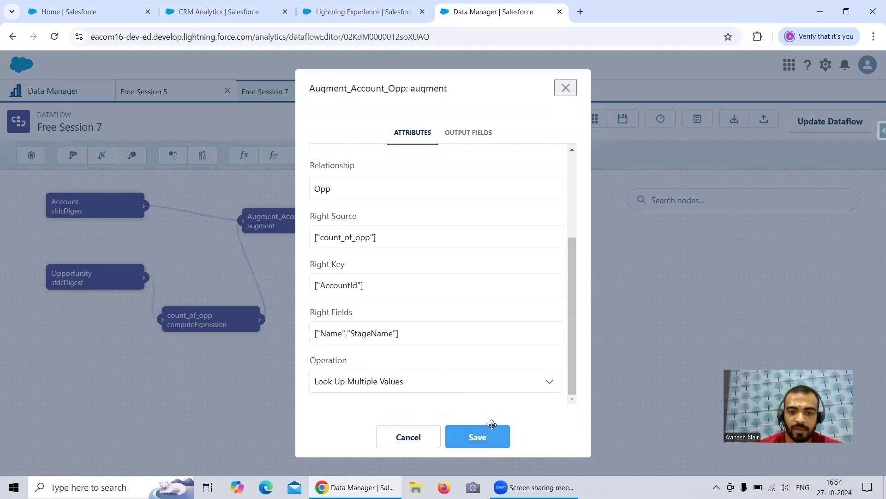
{"action": "left_click", "coordinate": [477, 437]}
Auto-arrange the dataflow layout and place the CountofOpp register node beyond the augment's output.
{"action": "left_click", "coordinate": [564, 119]}
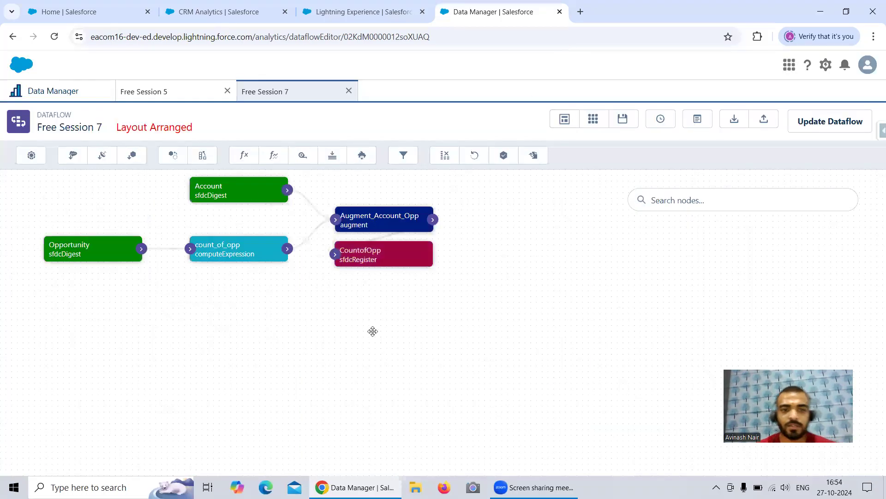
{"action": "left_click_drag", "start_coordinate": [373, 330], "coordinate": [396, 342]}
{"action": "left_click_drag", "start_coordinate": [414, 277], "coordinate": [574, 249]}
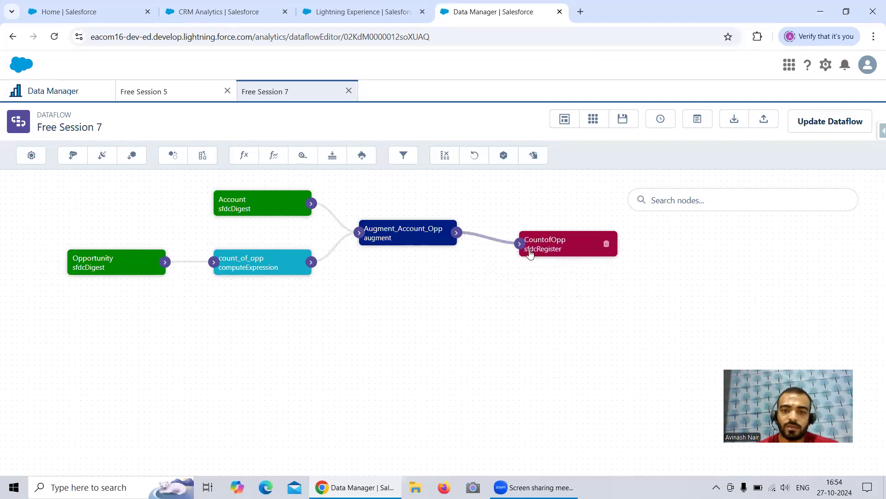
Review the attributes of the count computed field in the count_of_opp node, leaving without saving.
{"action": "left_click", "coordinate": [277, 268]}
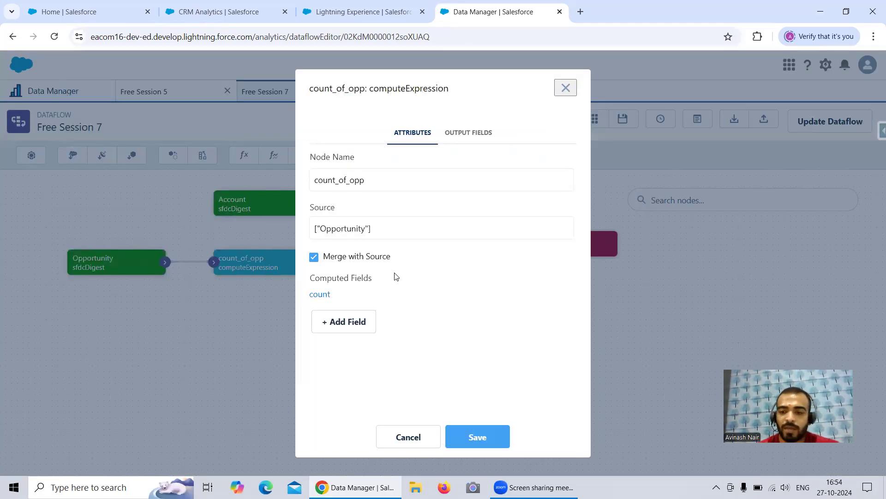
{"action": "left_click", "coordinate": [320, 295]}
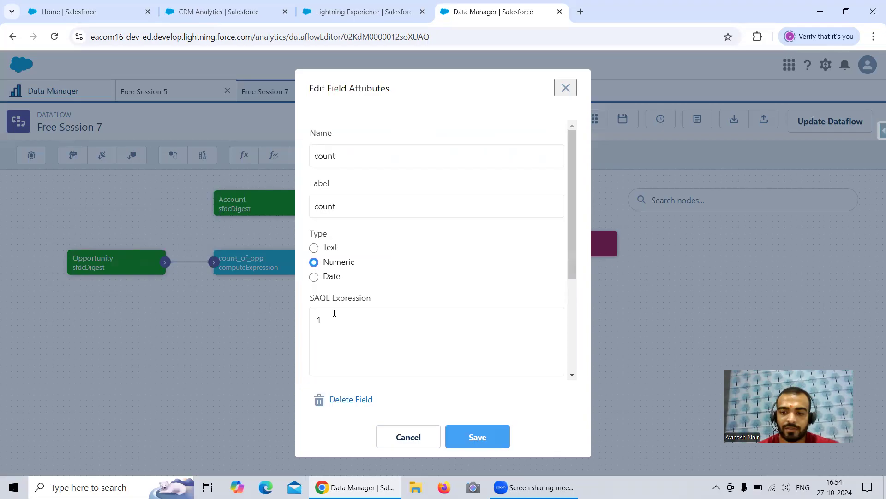
{"action": "left_click", "coordinate": [575, 87]}
{"action": "left_click", "coordinate": [565, 88]}
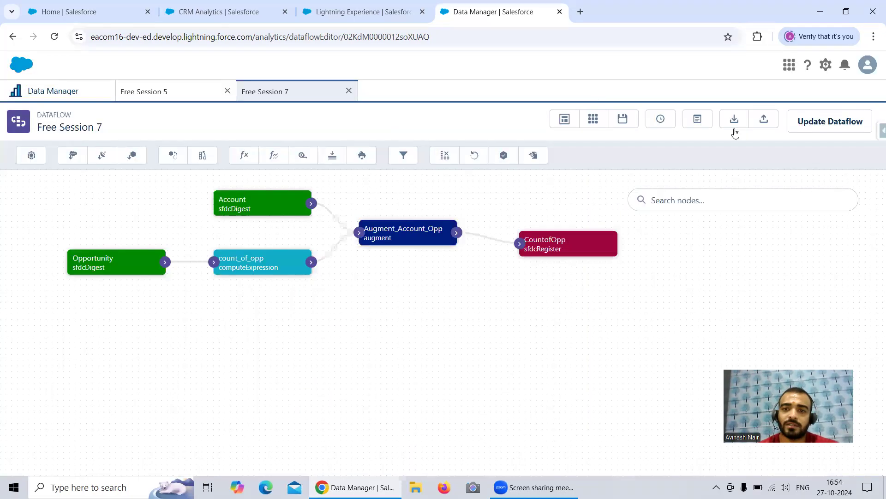
Update the Free Session 7 dataflow, run it and open the job monitor.
{"action": "left_click", "coordinate": [811, 126]}
{"action": "left_click", "coordinate": [598, 298]}
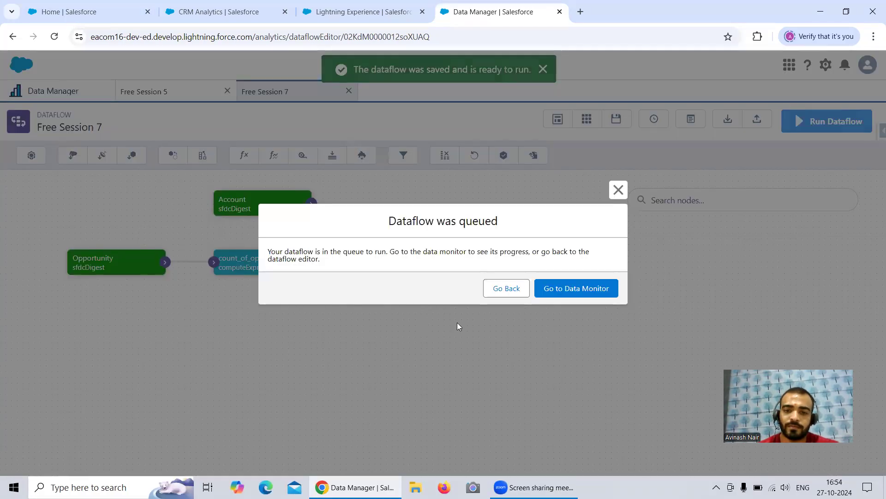
{"action": "left_click", "coordinate": [583, 287]}
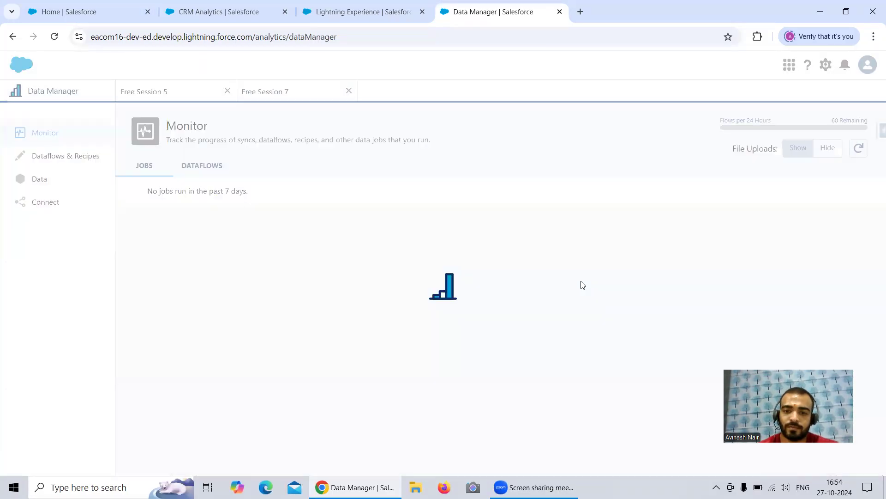
Refresh the job monitor repeatedly to follow the status of the Free Session 7 dataflow run.
{"action": "left_click", "coordinate": [859, 149]}
{"action": "left_click", "coordinate": [859, 149]}
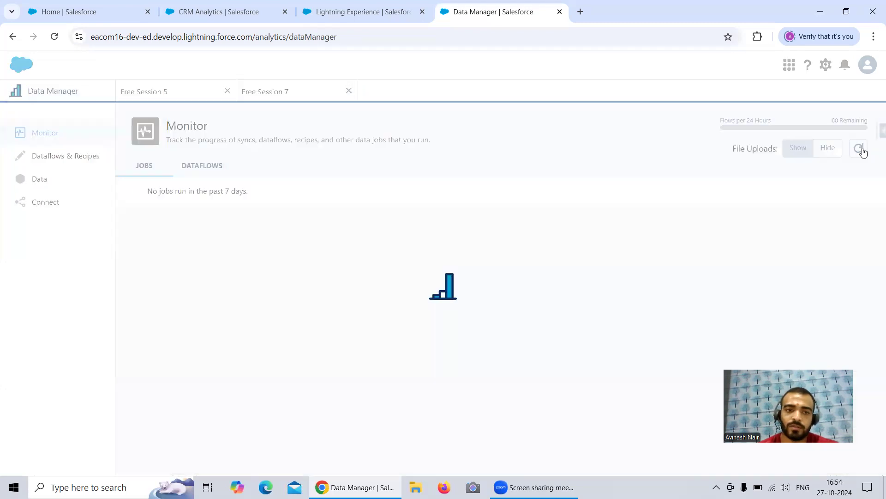
{"action": "left_click", "coordinate": [859, 149]}
{"action": "left_click", "coordinate": [860, 148]}
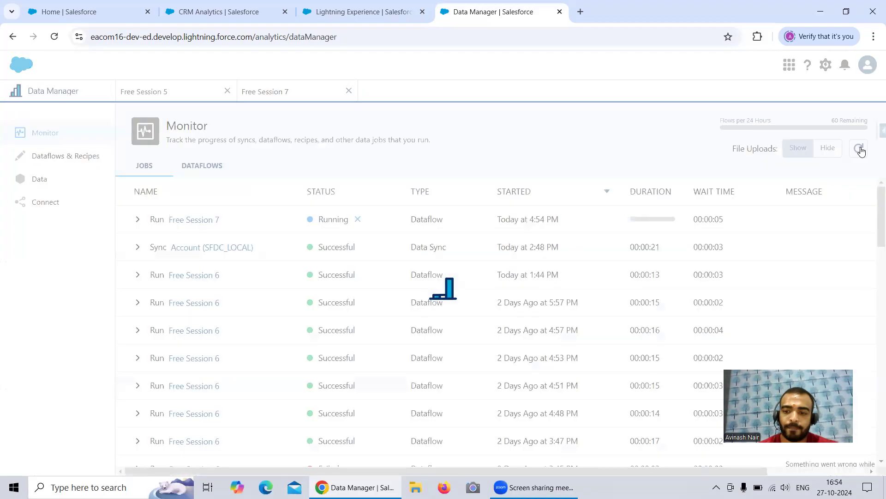
{"action": "left_click", "coordinate": [859, 149]}
{"action": "left_click", "coordinate": [860, 148]}
{"action": "left_click", "coordinate": [859, 149]}
{"action": "left_click", "coordinate": [860, 149]}
{"action": "left_click", "coordinate": [860, 149]}
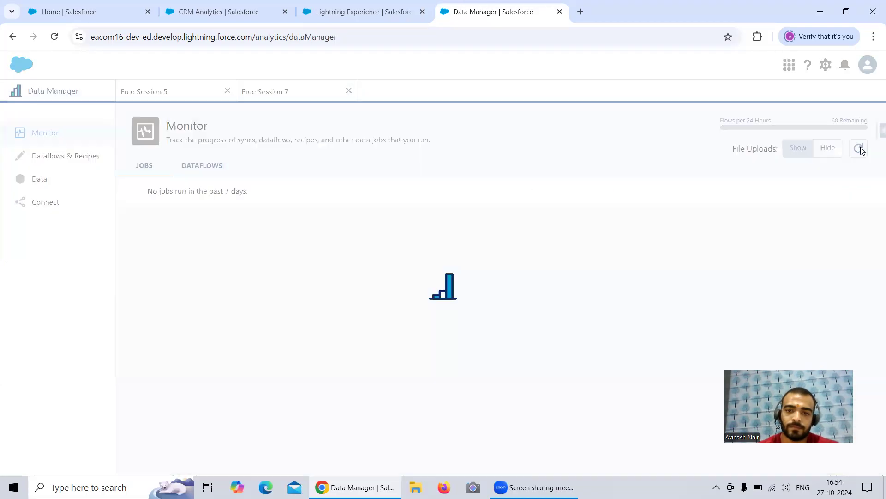
{"action": "left_click", "coordinate": [860, 149]}
{"action": "left_click", "coordinate": [859, 149]}
{"action": "left_click", "coordinate": [860, 149]}
{"action": "left_click", "coordinate": [859, 149]}
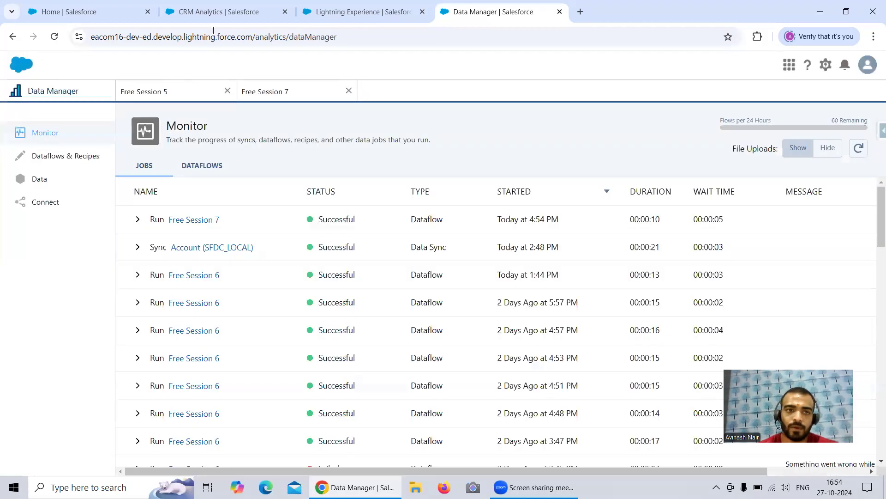
Switch to the CRM Analytics browser tab and close the Account Opp Dataset lens, discarding its unsaved changes.
{"action": "left_click", "coordinate": [205, 14]}
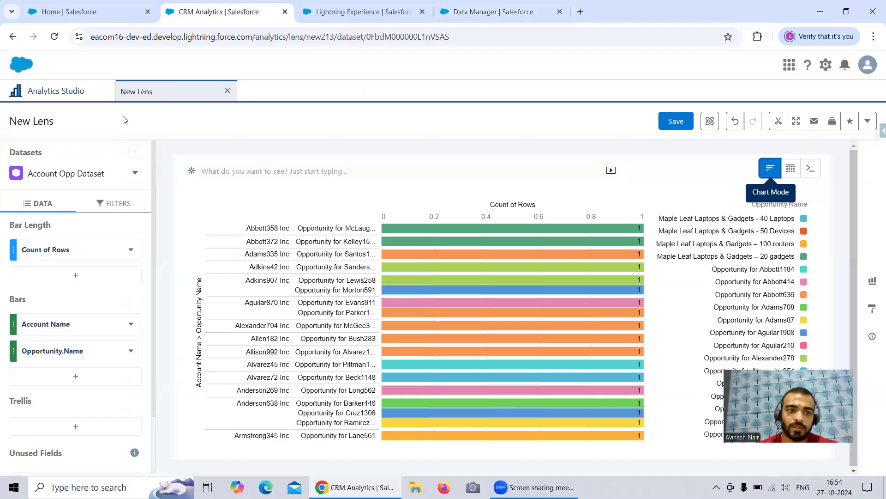
{"action": "left_click", "coordinate": [228, 91]}
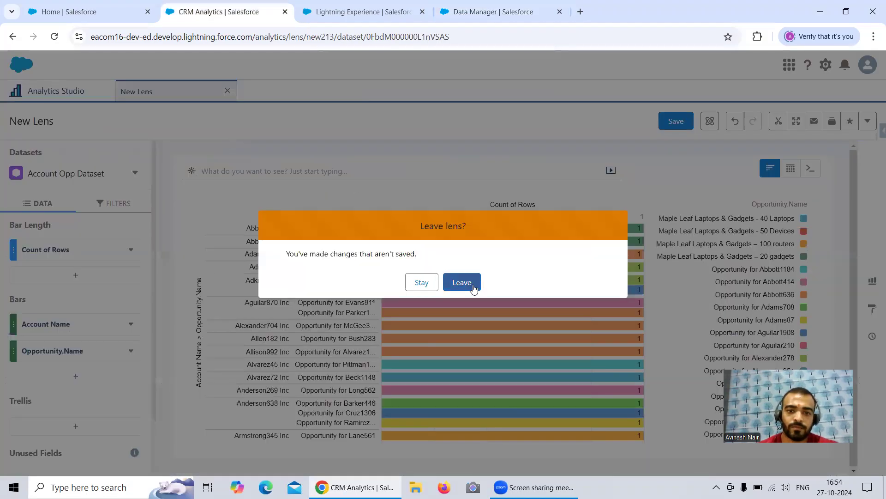
{"action": "left_click", "coordinate": [462, 282]}
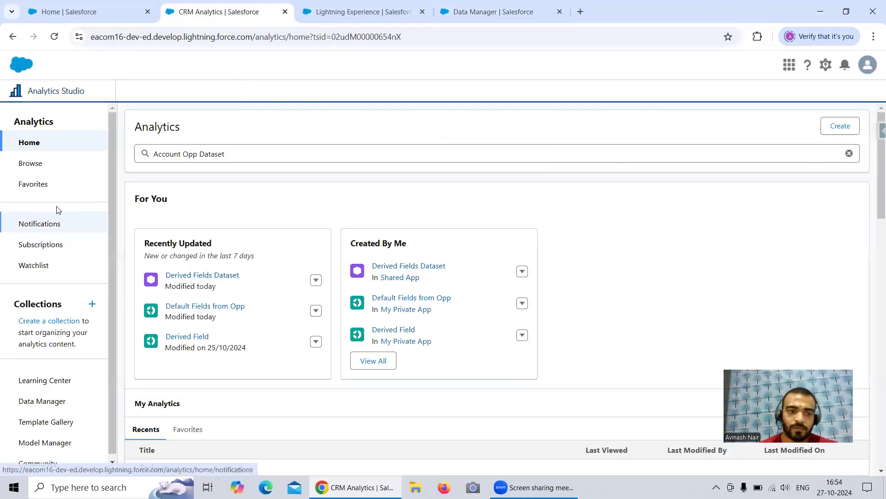
Browse all Analytics Studio items and search them for "count".
{"action": "left_click", "coordinate": [41, 166]}
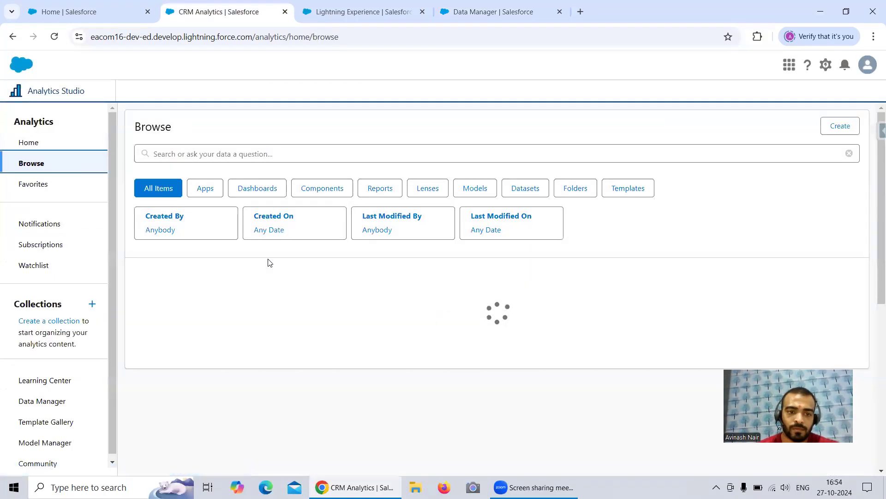
{"action": "scroll", "coordinate": [270, 263], "scroll_direction": "down", "scroll_amount": 1}
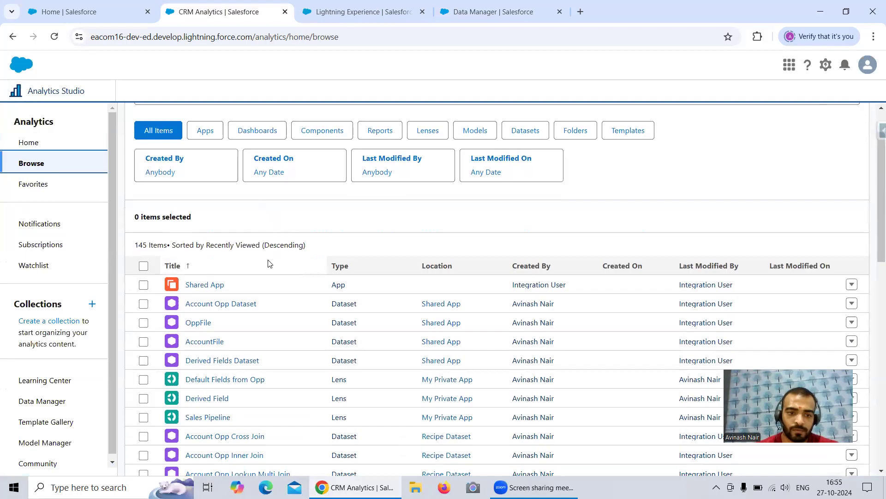
{"action": "scroll", "coordinate": [270, 263], "scroll_direction": "down", "scroll_amount": 1}
{"action": "scroll", "coordinate": [270, 263], "scroll_direction": "down", "scroll_amount": 2}
{"action": "scroll", "coordinate": [269, 262], "scroll_direction": "up", "scroll_amount": 4}
{"action": "left_click", "coordinate": [204, 157]}
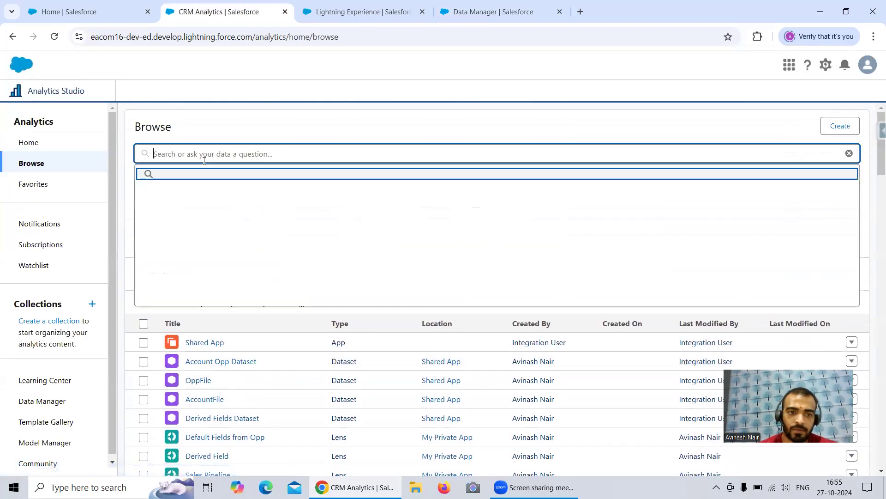
{"action": "type", "text": "count"}
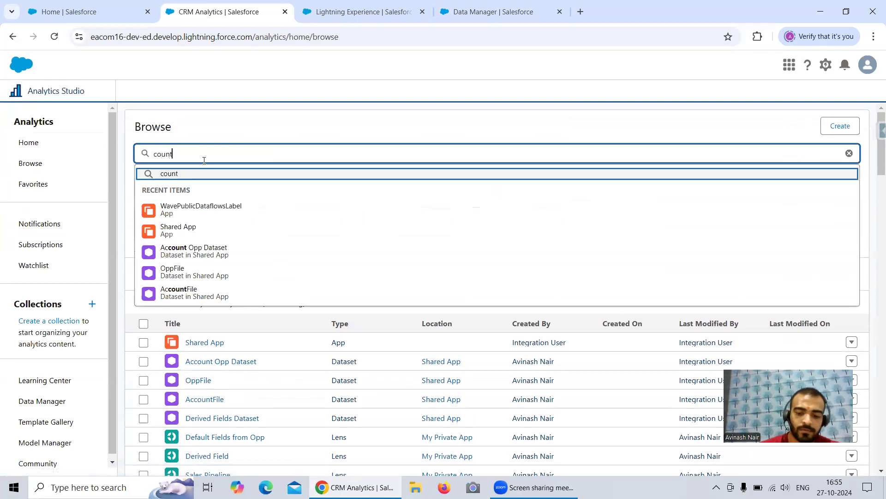
{"action": "key", "text": "Return"}
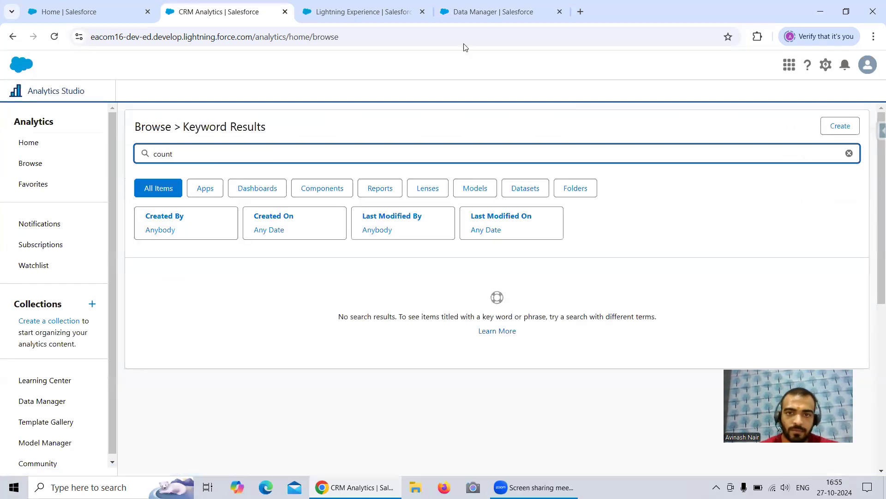
Check the CountofOpp register node's alias in the Free Session 7 dataflow and open the CountofOpp dataset as a lens in Analytics Studio.
{"action": "left_click", "coordinate": [496, 14]}
{"action": "left_click", "coordinate": [261, 92]}
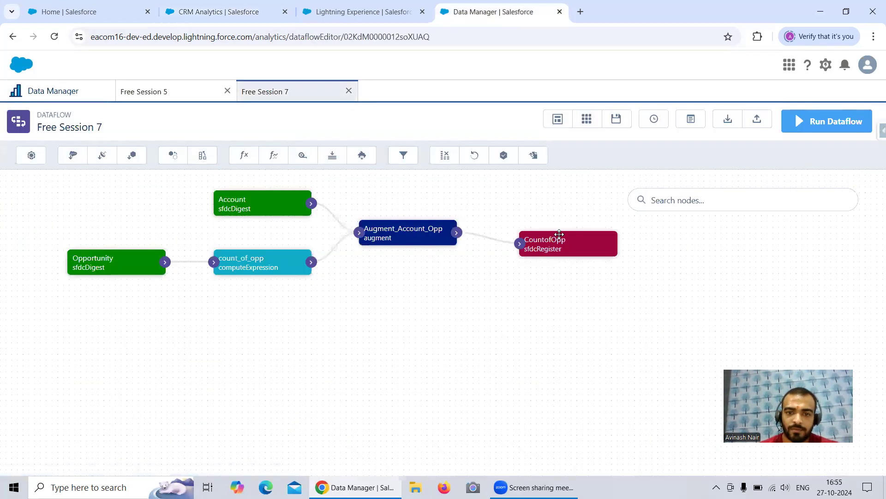
{"action": "left_click", "coordinate": [558, 245]}
{"action": "double_click", "coordinate": [318, 278]}
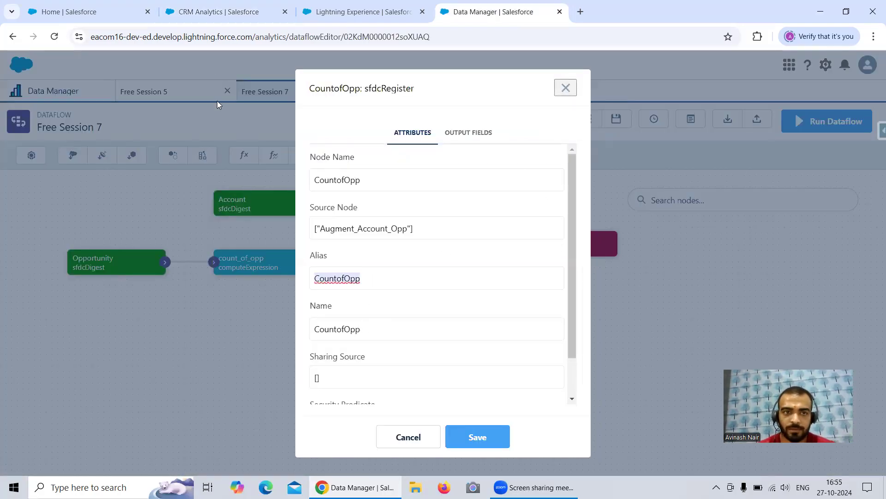
{"action": "left_click", "coordinate": [217, 11]}
{"action": "left_click", "coordinate": [185, 210]}
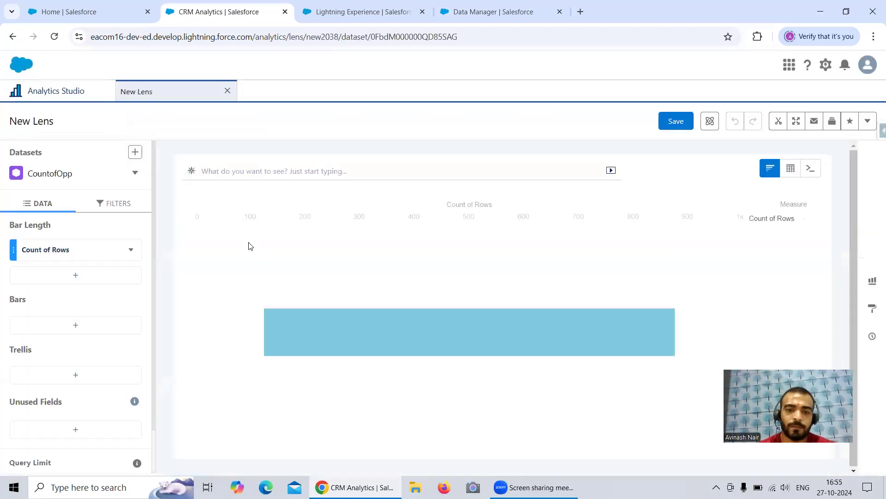
Group the bars of the CountofOpp lens by Account Name and Opp.Name.
{"action": "left_click", "coordinate": [76, 329]}
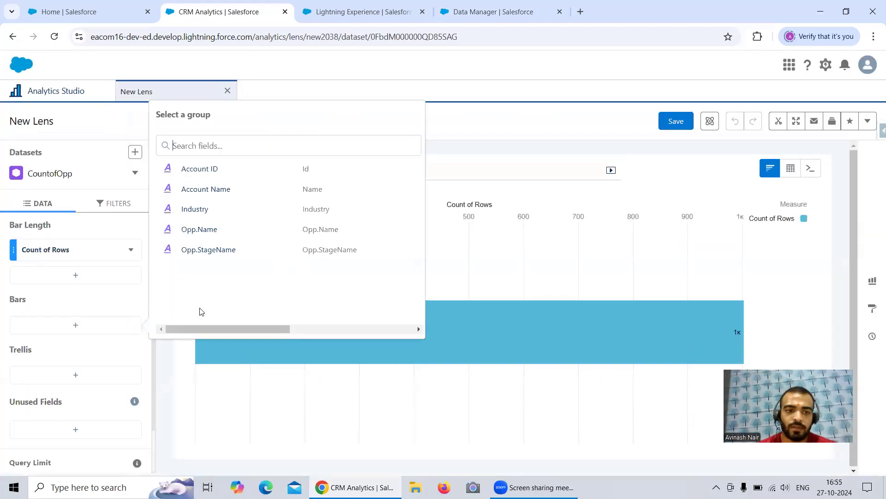
{"action": "left_click", "coordinate": [208, 187]}
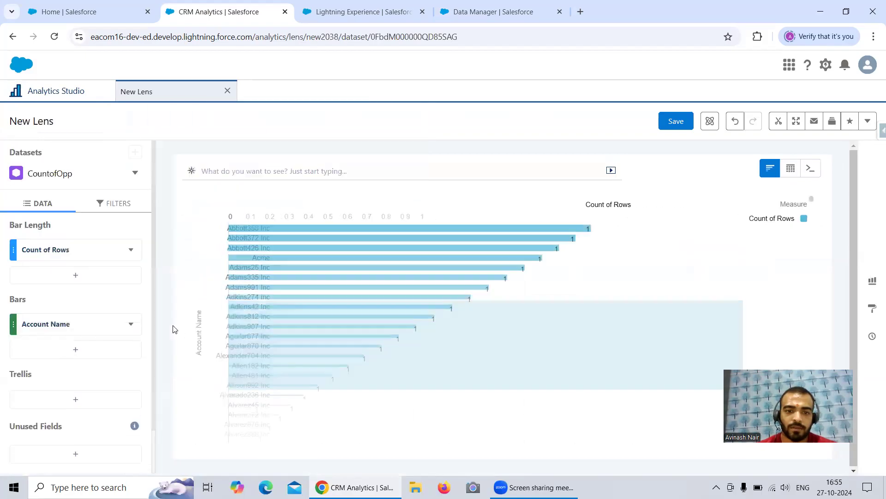
{"action": "left_click", "coordinate": [101, 349]}
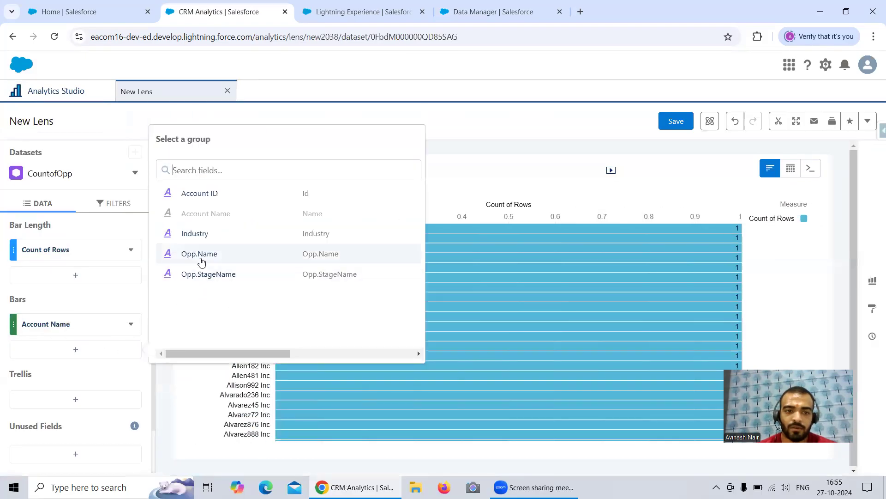
{"action": "left_click", "coordinate": [203, 255]}
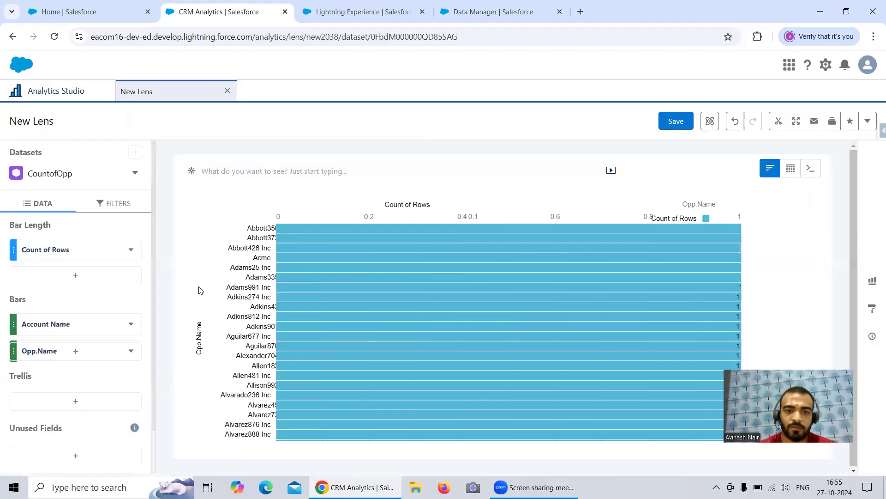
Examine which Count and Unique measures the CountofOpp lens offers for its bar length.
{"action": "left_click", "coordinate": [72, 251]}
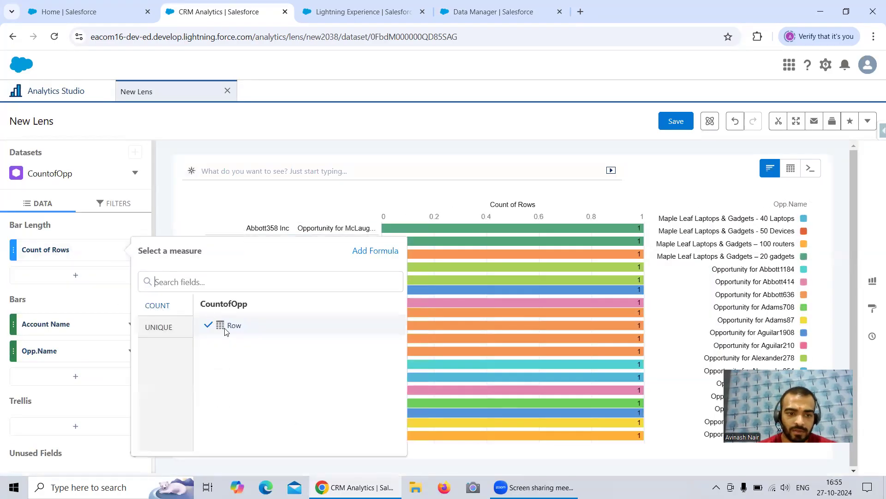
{"action": "left_click", "coordinate": [161, 334]}
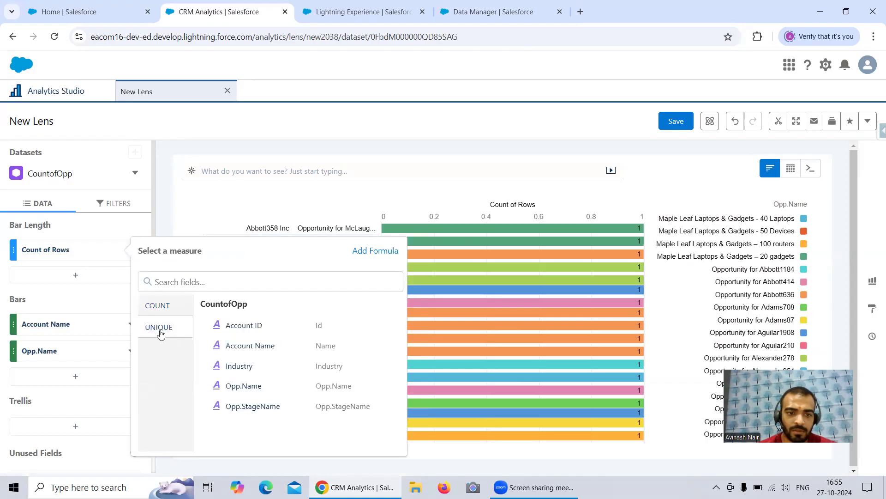
{"action": "left_click", "coordinate": [157, 309]}
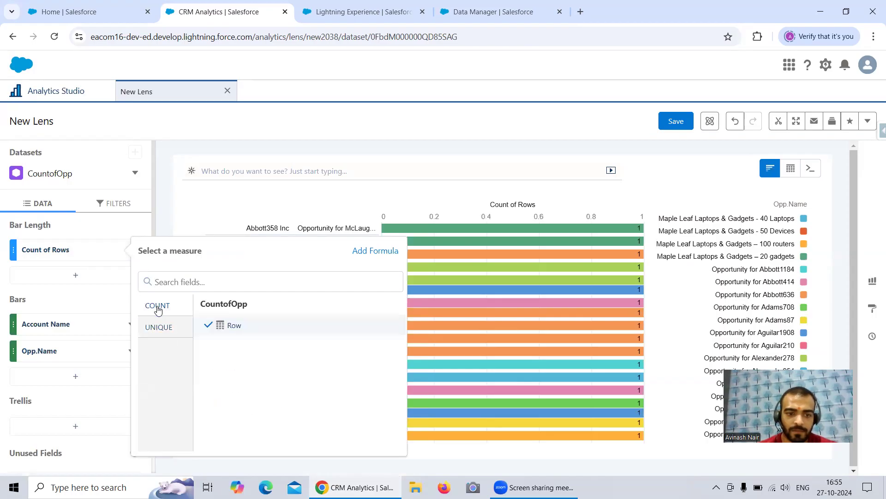
{"action": "left_click", "coordinate": [157, 311]}
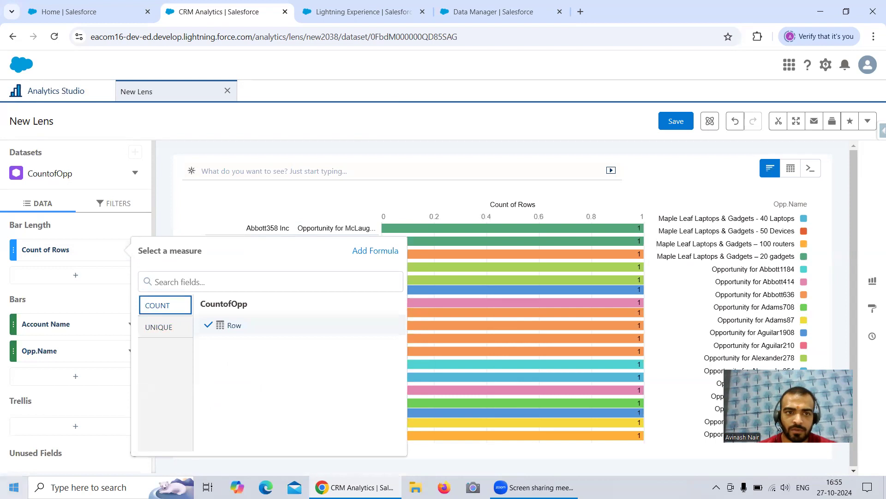
Add count to the Right Fields of the Augment_Account_Opp node in the Free Session 7 dataflow, saving with the field change propagated.
{"action": "left_click", "coordinate": [341, 14]}
{"action": "left_click", "coordinate": [458, 19]}
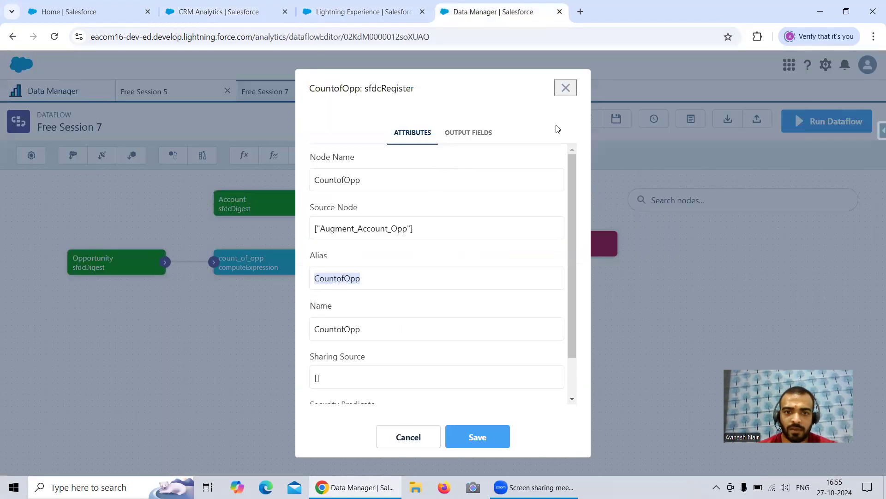
{"action": "left_click", "coordinate": [565, 88]}
{"action": "left_click", "coordinate": [406, 234]}
{"action": "scroll", "coordinate": [420, 306], "scroll_direction": "down", "scroll_amount": 3}
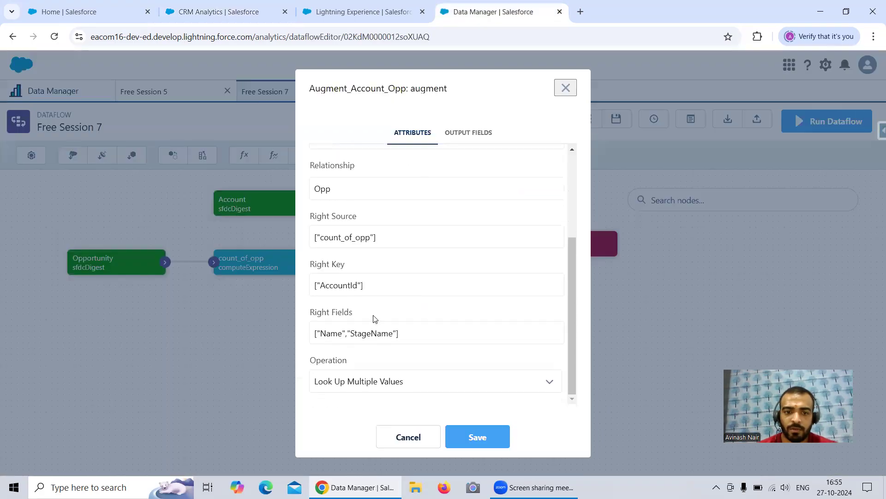
{"action": "left_click", "coordinate": [357, 238]}
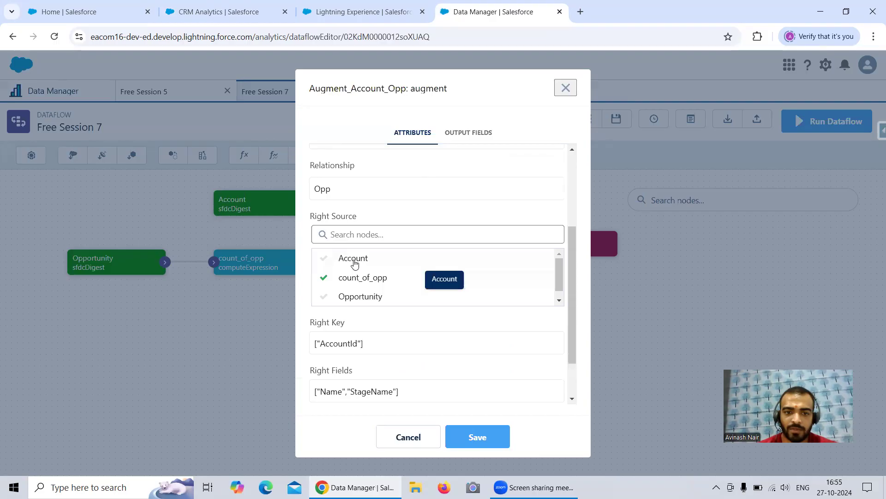
{"action": "left_click", "coordinate": [376, 213]}
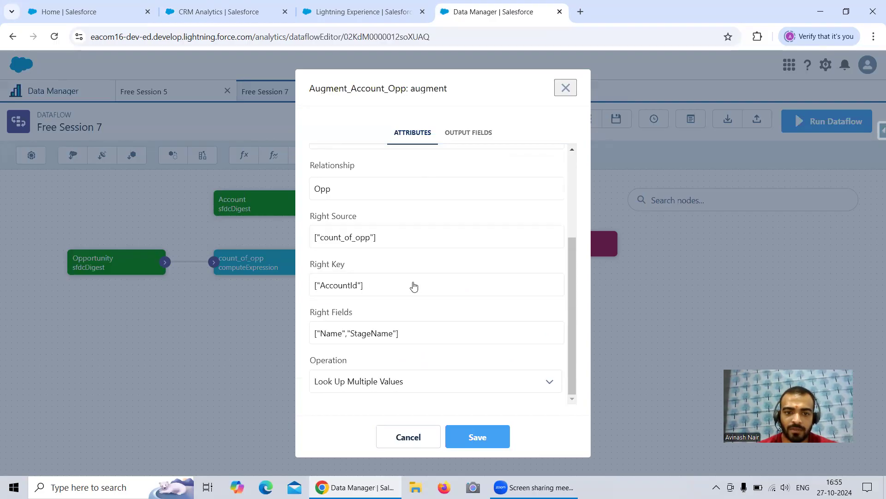
{"action": "left_click", "coordinate": [408, 332]}
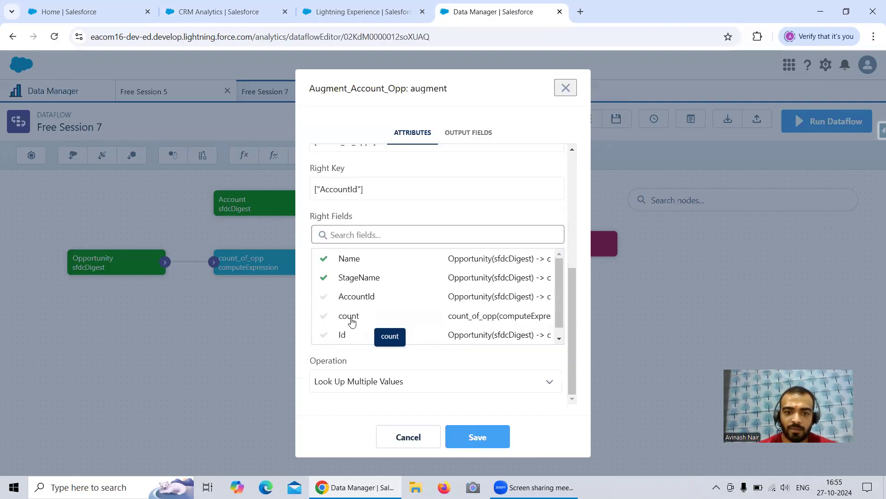
{"action": "left_click", "coordinate": [351, 318]}
{"action": "left_click", "coordinate": [479, 434]}
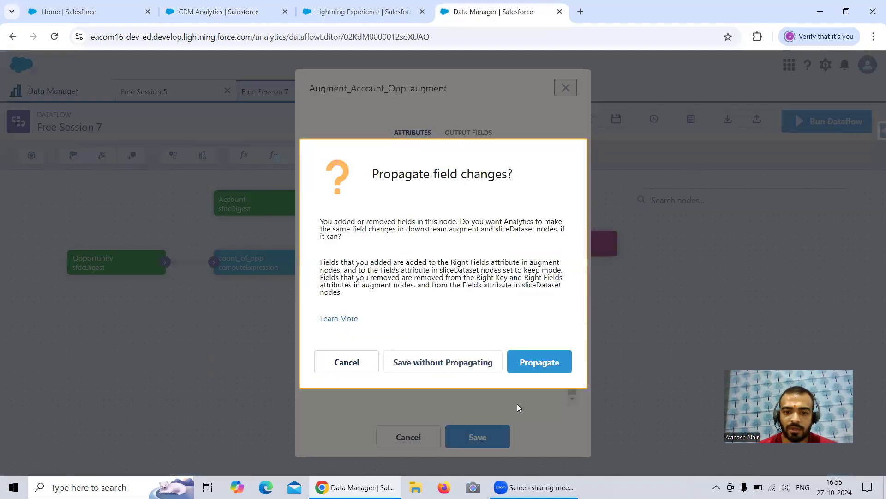
{"action": "left_click", "coordinate": [525, 363]}
Rerun the updated Free Session 7 dataflow and go to the job monitor, closing the Free Session 5 dataflow.
{"action": "left_click", "coordinate": [831, 123]}
{"action": "left_click", "coordinate": [575, 305]}
{"action": "left_click", "coordinate": [848, 127]}
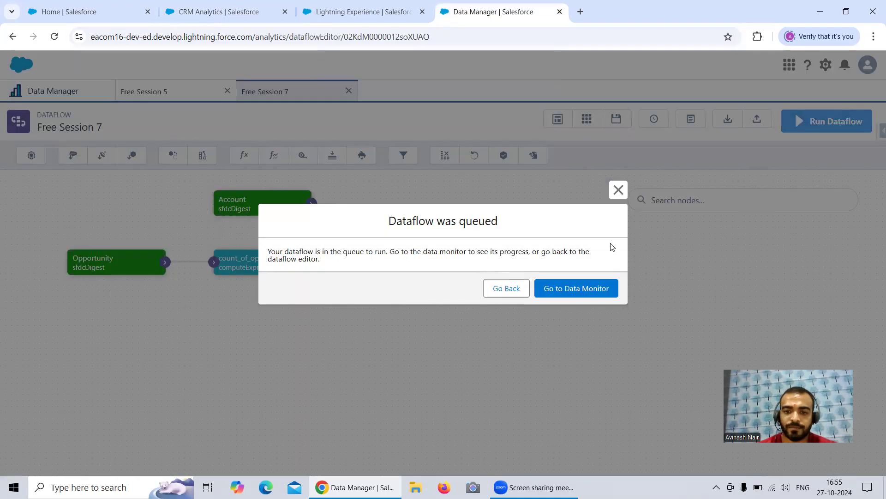
{"action": "left_click", "coordinate": [586, 290]}
{"action": "left_click", "coordinate": [226, 91]}
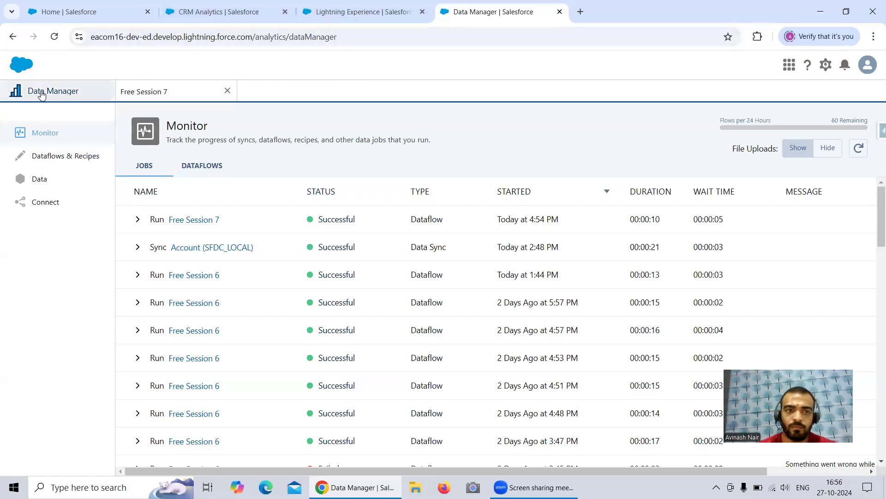
Refresh the job monitor to check the progress of the new Free Session 7 run.
{"action": "left_click", "coordinate": [864, 148]}
{"action": "left_click", "coordinate": [864, 148]}
{"action": "left_click", "coordinate": [863, 149]}
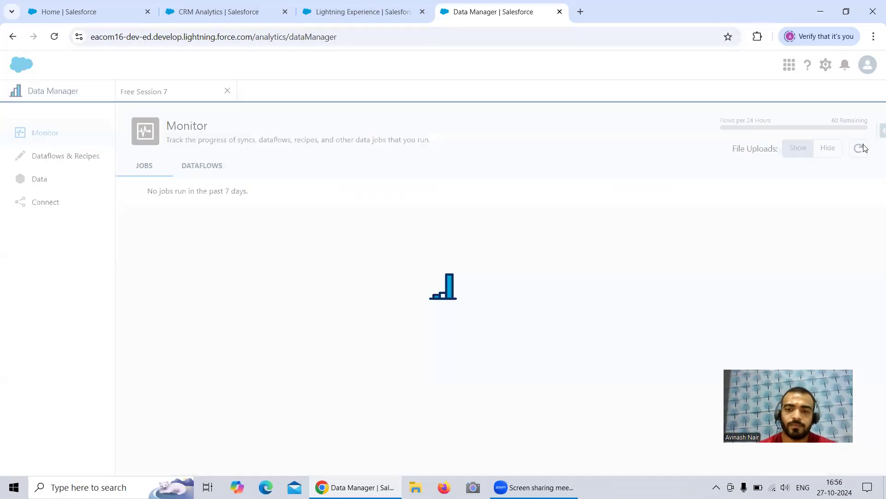
{"action": "left_click", "coordinate": [863, 149]}
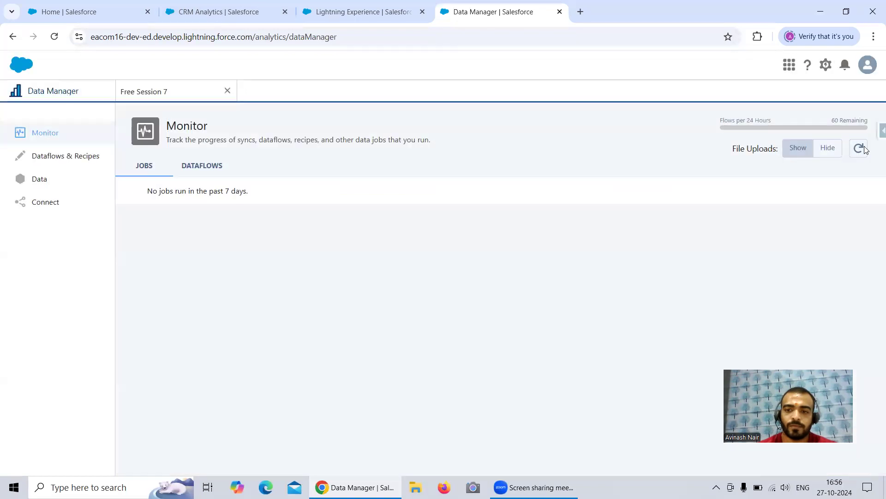
{"action": "left_click", "coordinate": [863, 149]}
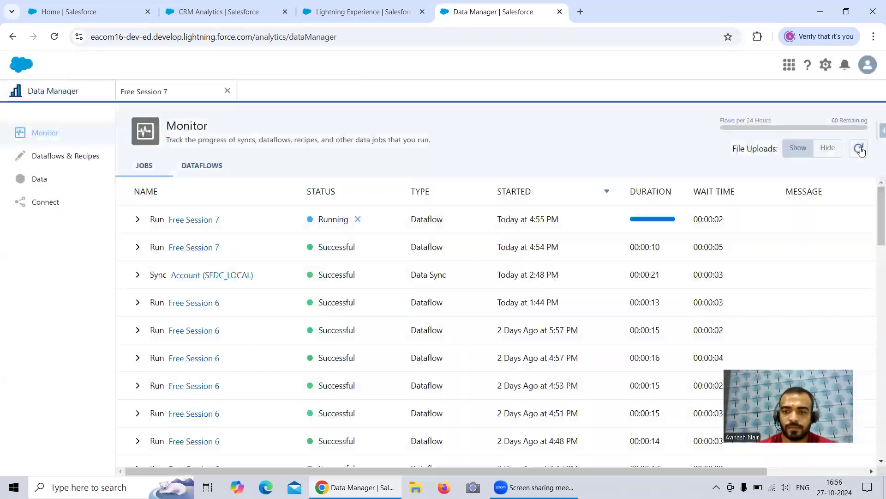
{"action": "left_click", "coordinate": [862, 150]}
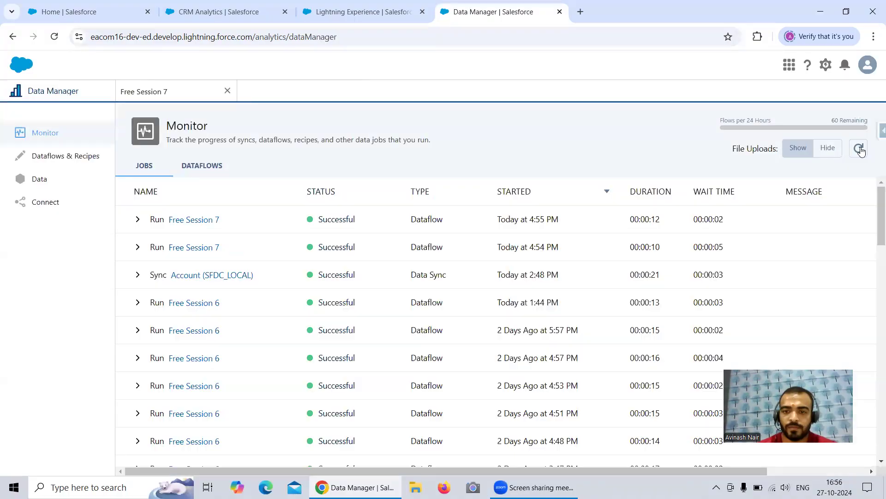
Reload the CountofOpp lens in Analytics Studio and group its bars by Account Name.
{"action": "left_click", "coordinate": [251, 18]}
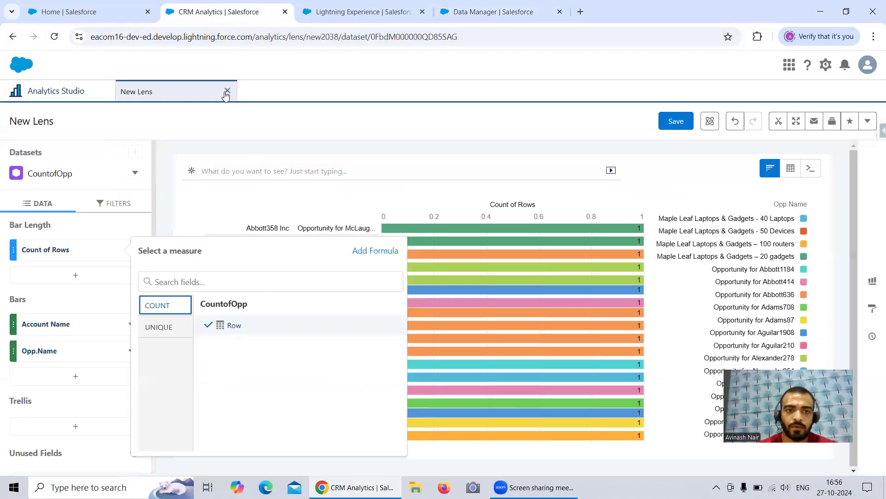
{"action": "key", "text": "F5"}
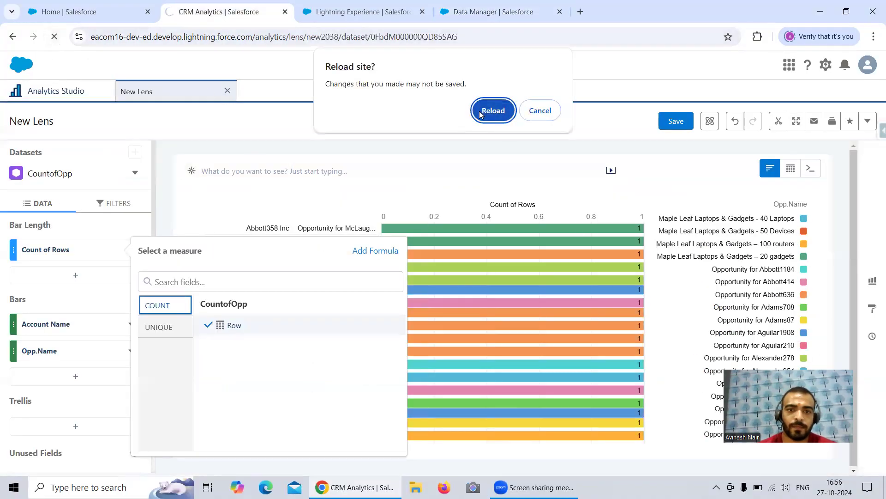
{"action": "key", "text": "Return"}
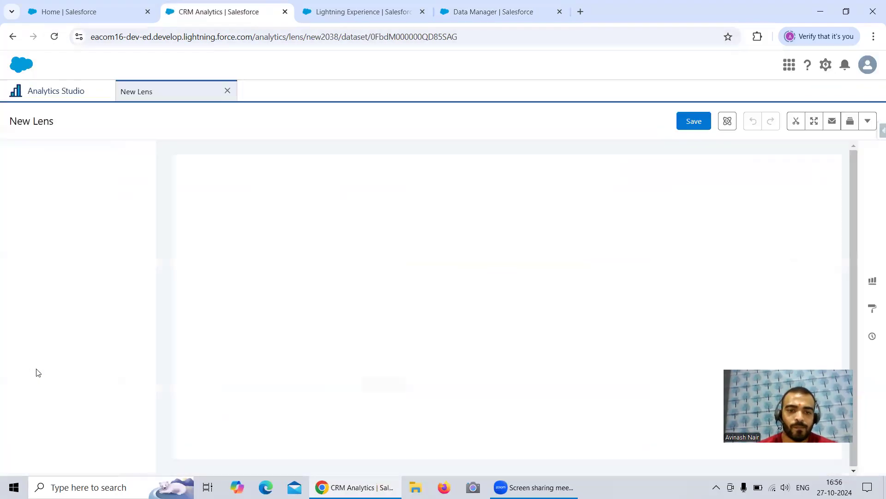
{"action": "left_click", "coordinate": [125, 324]}
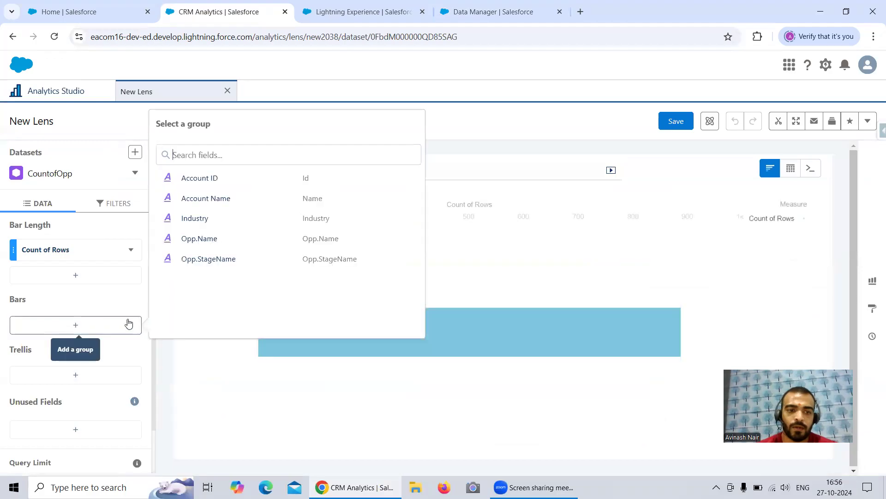
{"action": "left_click", "coordinate": [208, 200]}
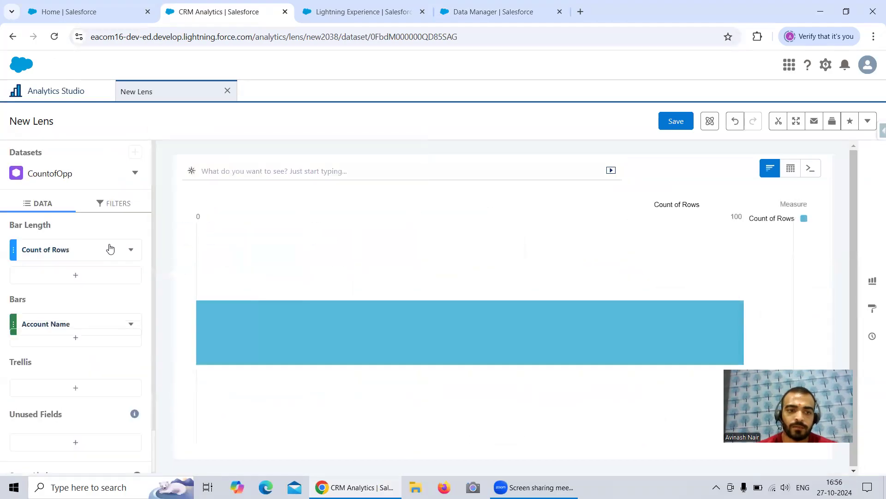
Set the lens's bar length to Sum of Opp.count and sort the bars in descending order.
{"action": "left_click", "coordinate": [90, 251]}
{"action": "left_click", "coordinate": [154, 306]}
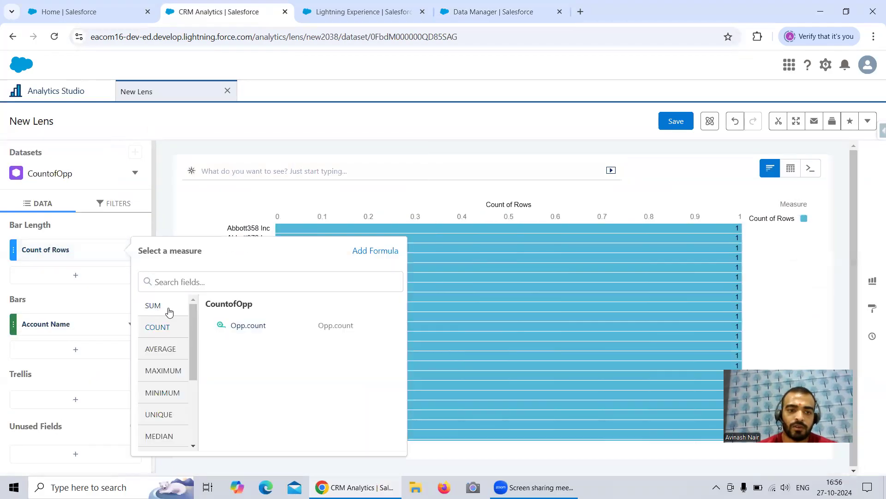
{"action": "left_click", "coordinate": [232, 330]}
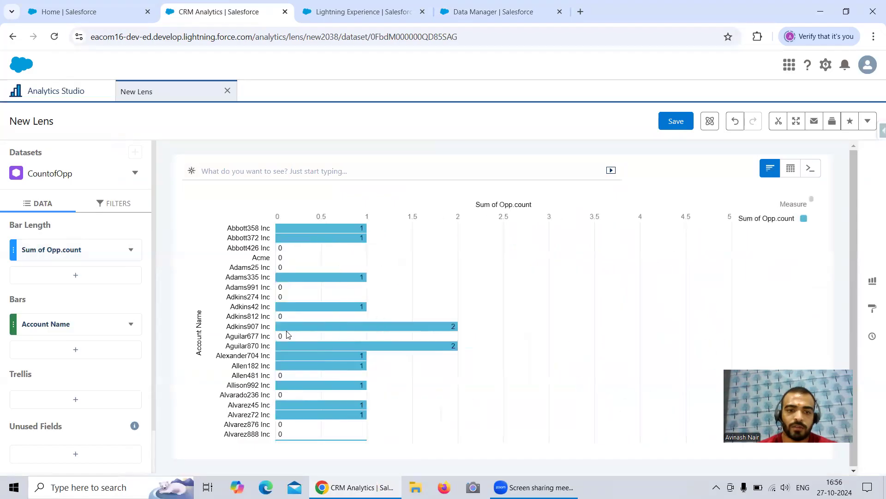
{"action": "left_click", "coordinate": [131, 249]}
{"action": "left_click", "coordinate": [180, 63]}
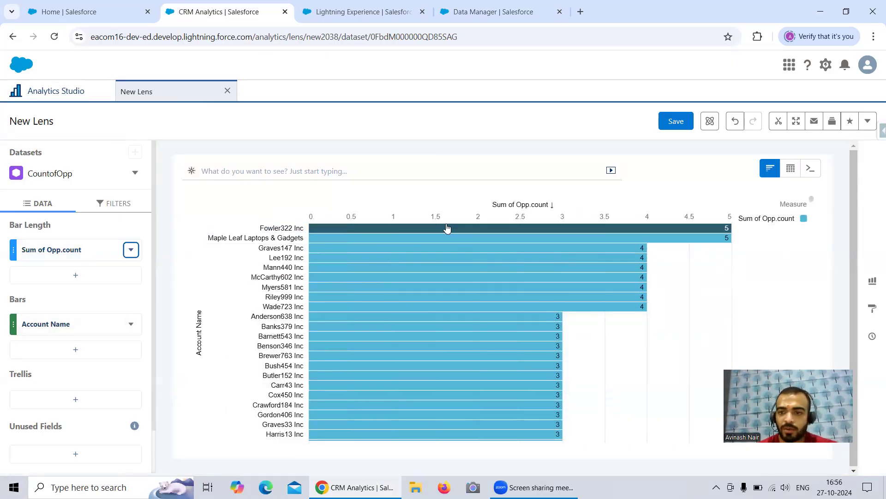
Try Opp.Name as a second bar grouping below Account Name, and remove it again.
{"action": "left_click", "coordinate": [75, 349]}
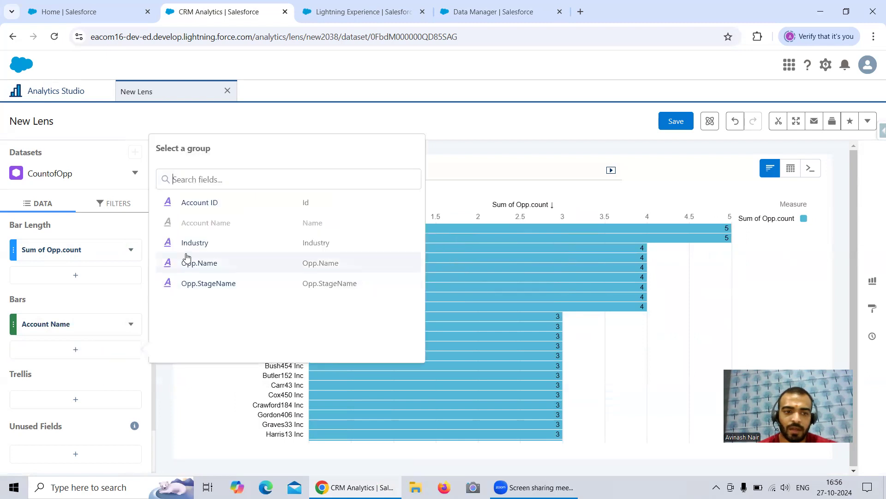
{"action": "left_click", "coordinate": [217, 266]}
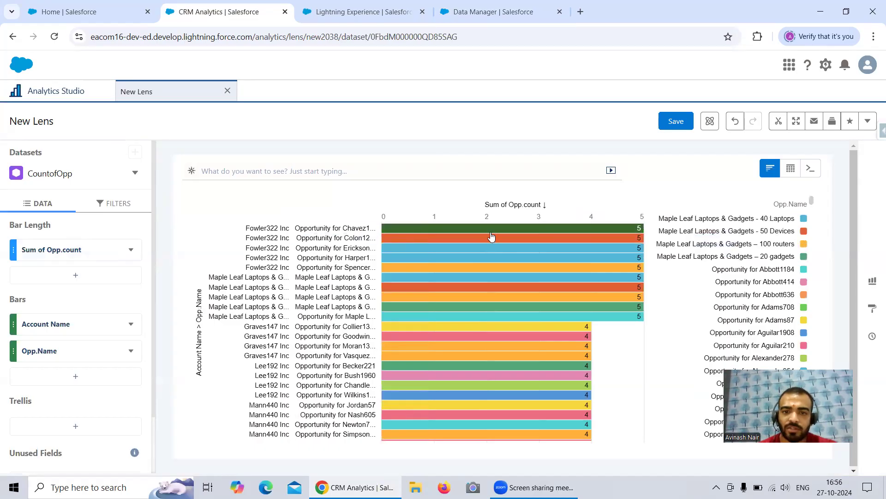
{"action": "left_click", "coordinate": [131, 351]}
{"action": "left_click", "coordinate": [134, 318]}
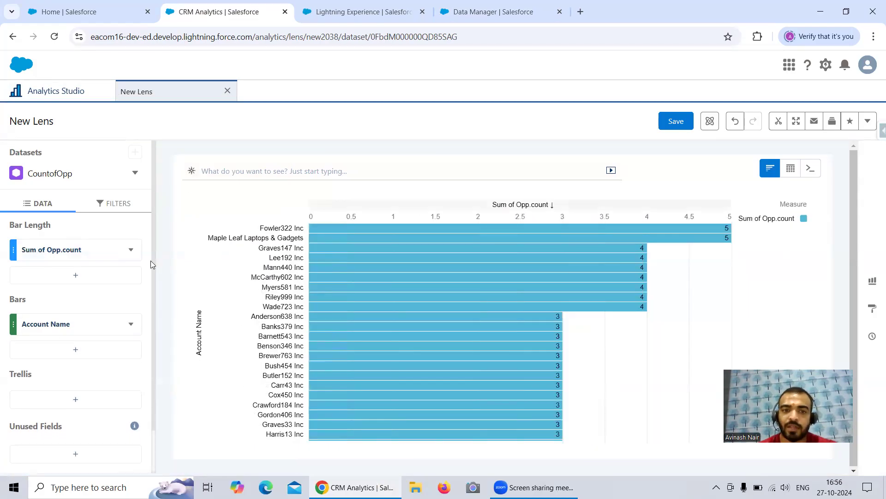
Examine the Fowler322 Inc bar and its drill-down options in the lens chart.
{"action": "mouse_move", "coordinate": [326, 246]}
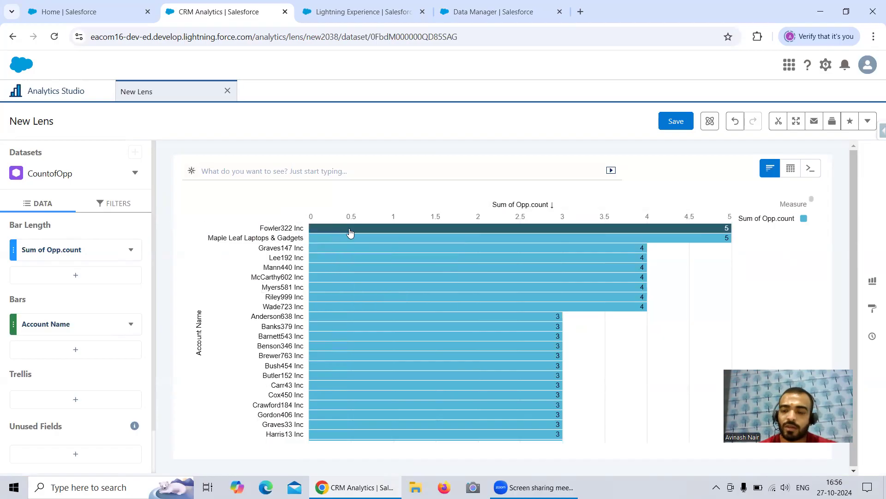
{"action": "mouse_move", "coordinate": [349, 233]}
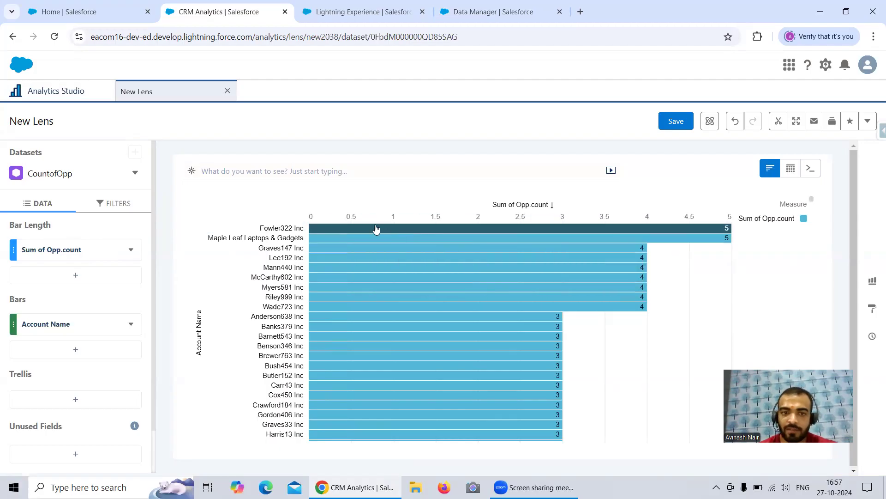
{"action": "left_click", "coordinate": [269, 230]}
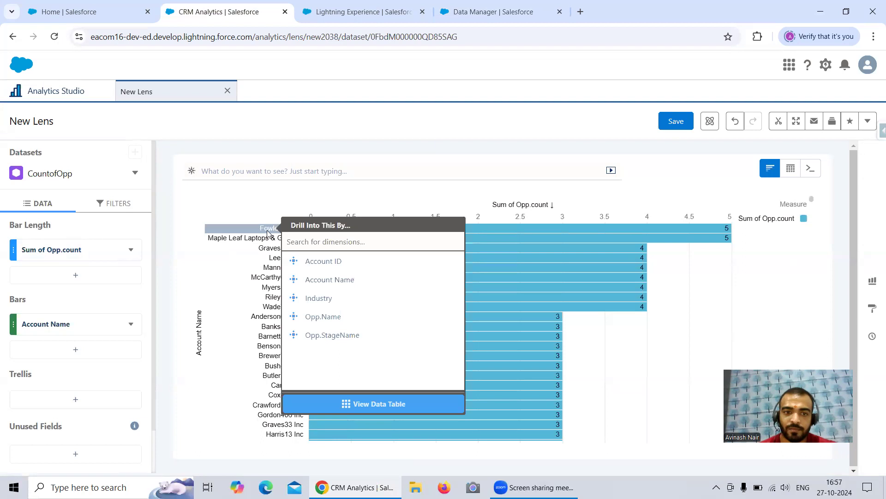
{"action": "left_click", "coordinate": [395, 140]}
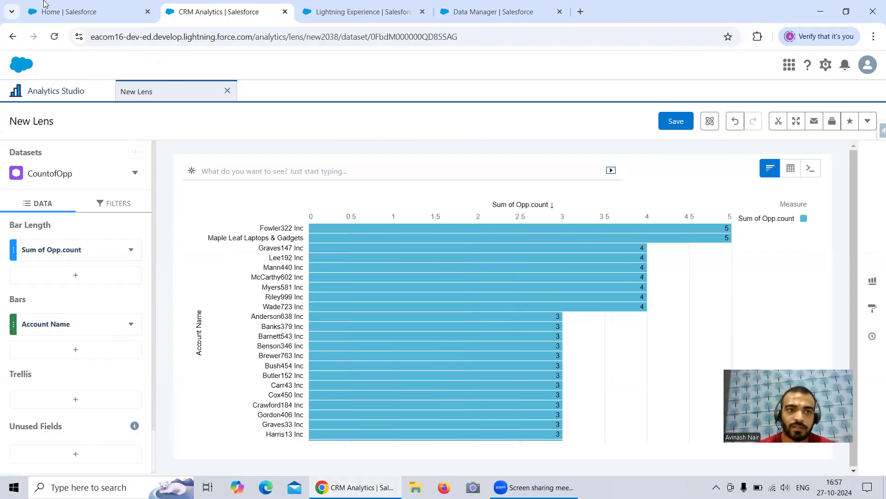
{"action": "key", "text": "ctrl+shift+Tab"}
{"action": "left_click", "coordinate": [329, 65]}
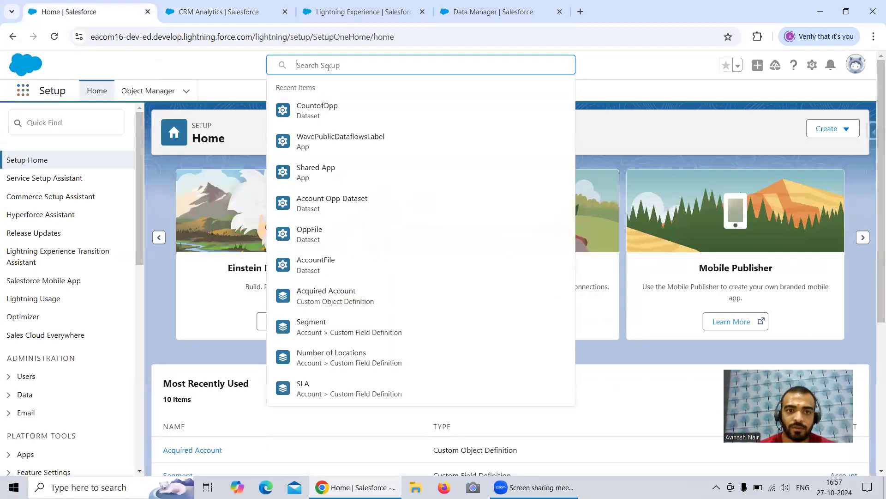
{"action": "type", "text": "fowler"}
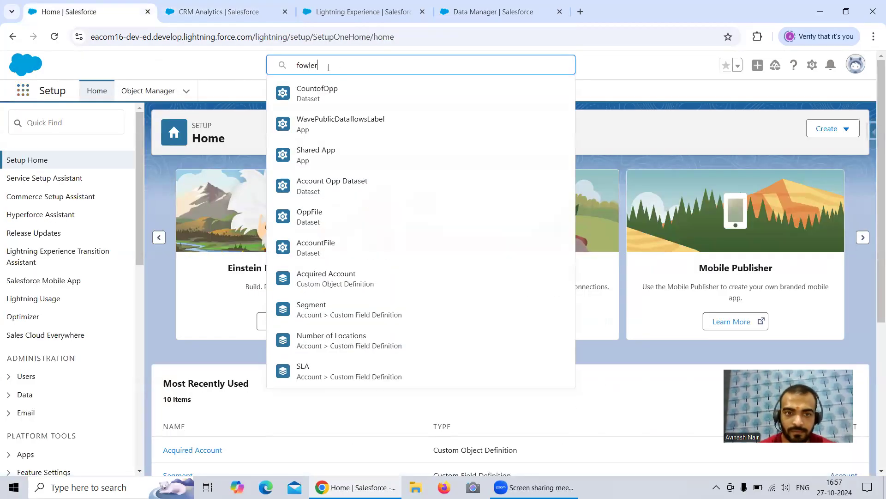
{"action": "type", "text": "322"}
{"action": "key", "text": "Return"}
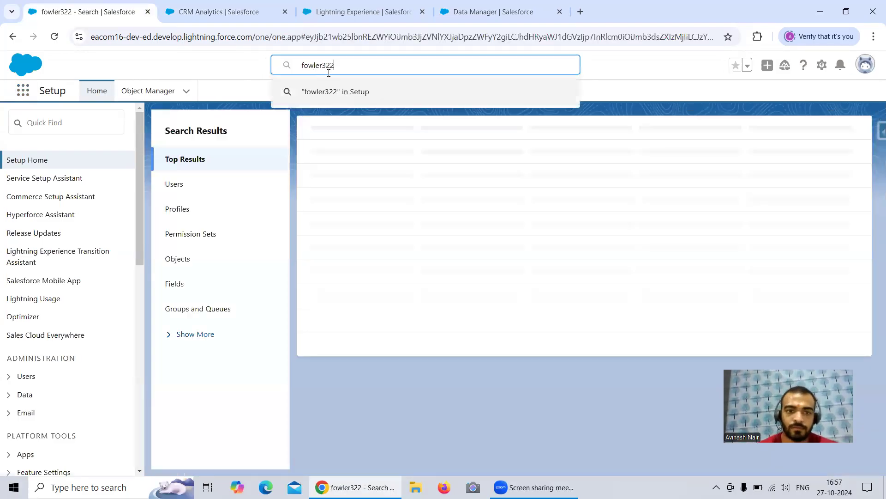
{"action": "left_click", "coordinate": [357, 107]}
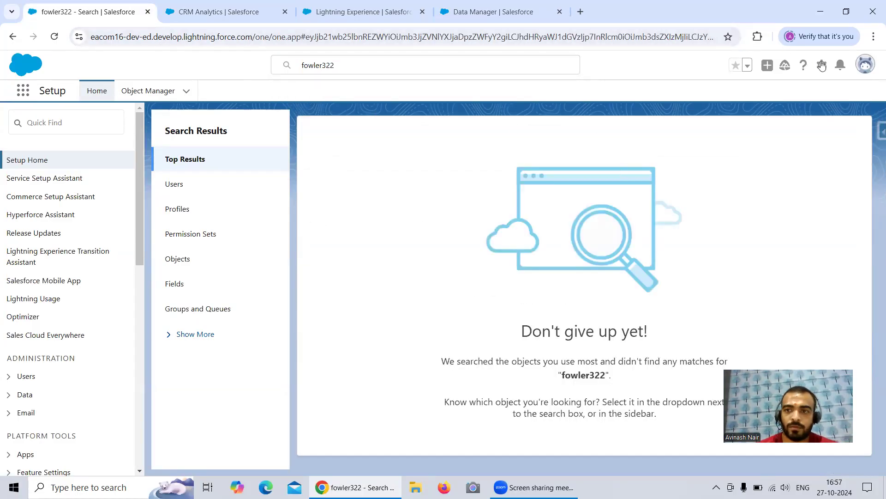
Go to the Accounts object in Salesforce and display the All Accounts list view.
{"action": "left_click", "coordinate": [23, 90]}
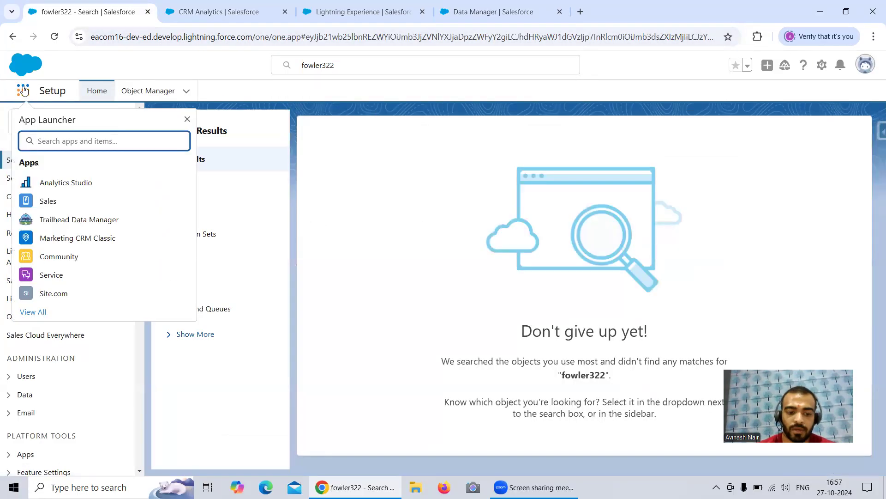
{"action": "type", "text": "Acc"}
{"action": "left_click", "coordinate": [50, 214]}
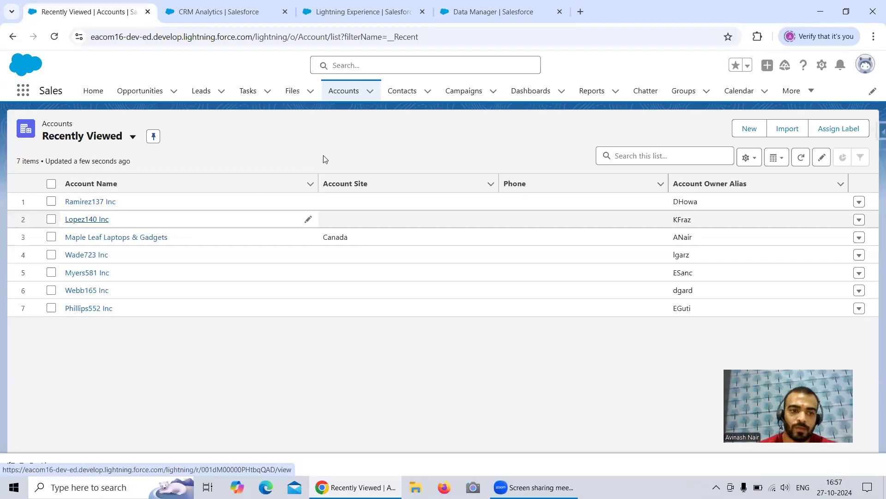
{"action": "left_click", "coordinate": [674, 155]}
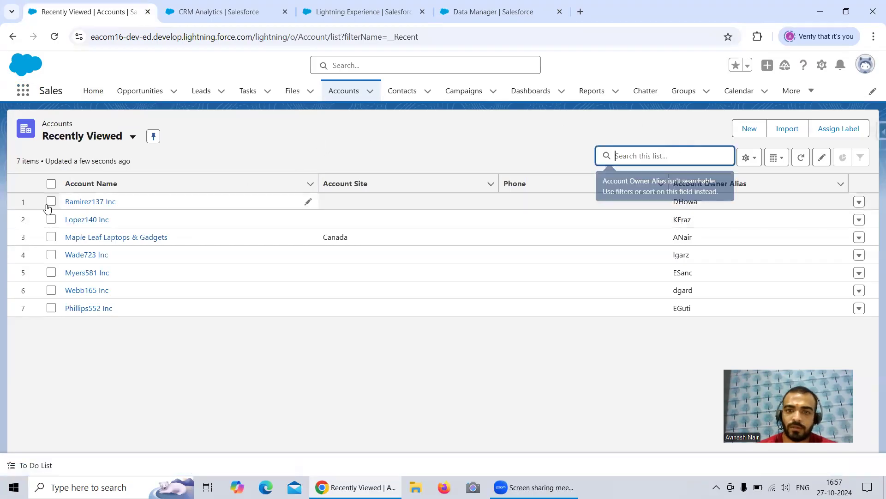
{"action": "left_click", "coordinate": [49, 138]}
{"action": "left_click", "coordinate": [95, 179]}
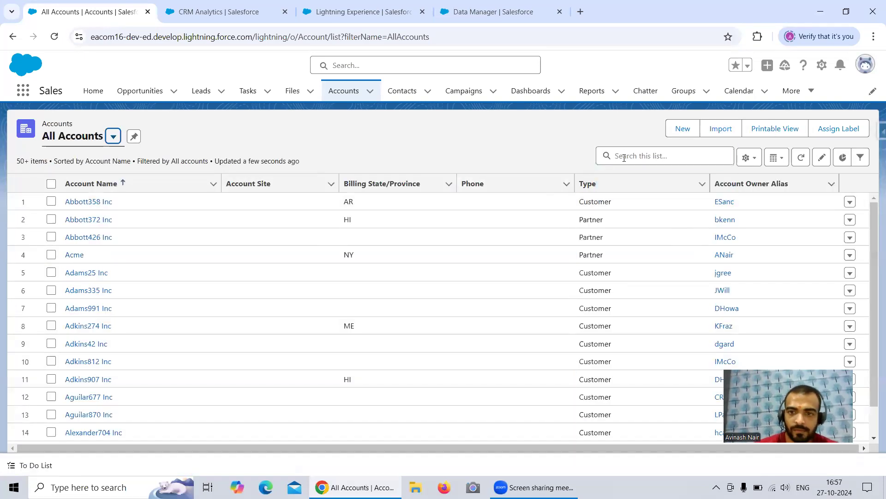
Search the account list for Fowler, open the Fowler322 Inc record and check its related Opportunities.
{"action": "left_click", "coordinate": [624, 156]}
{"action": "type", "text": "Fow"}
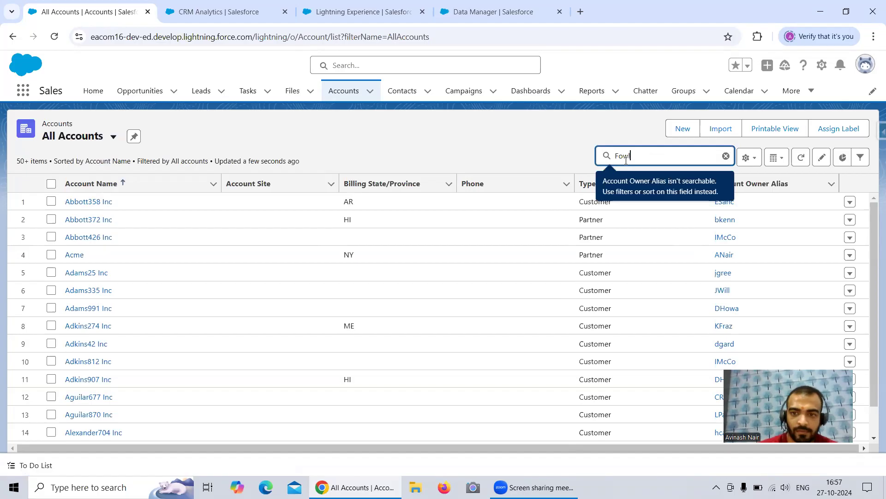
{"action": "type", "text": "ler"}
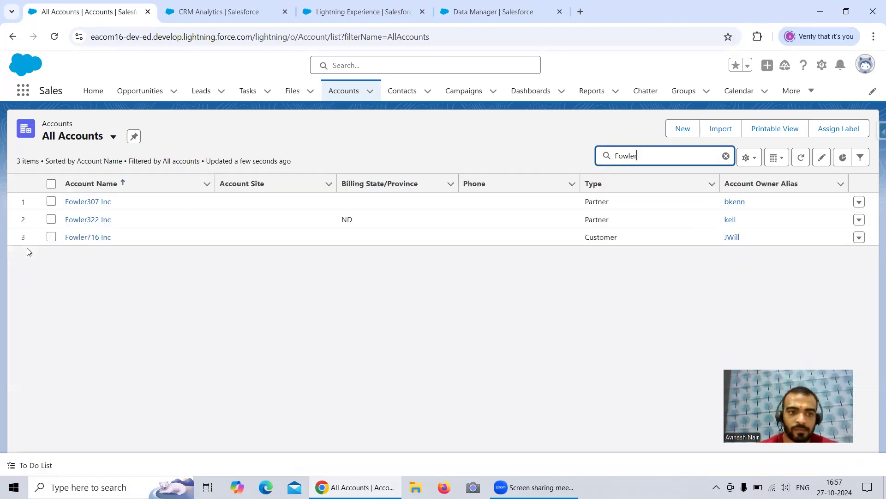
{"action": "left_click", "coordinate": [90, 220]}
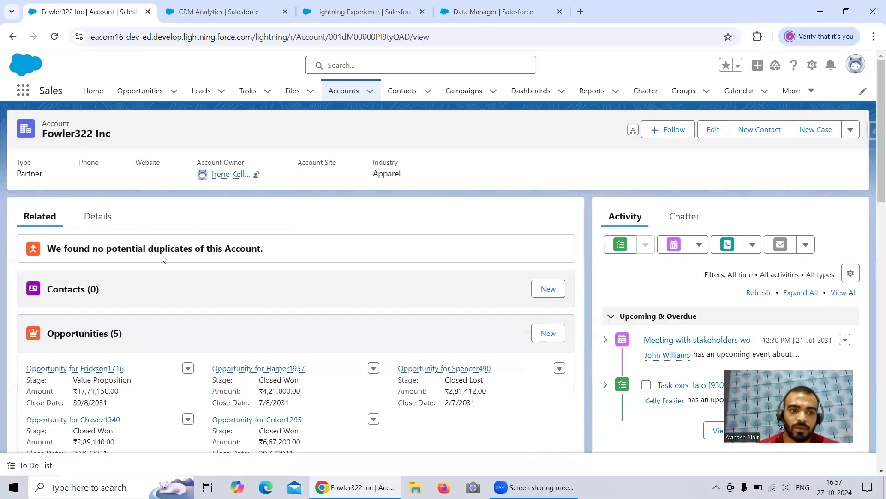
{"action": "scroll", "coordinate": [162, 258], "scroll_direction": "down", "scroll_amount": 1}
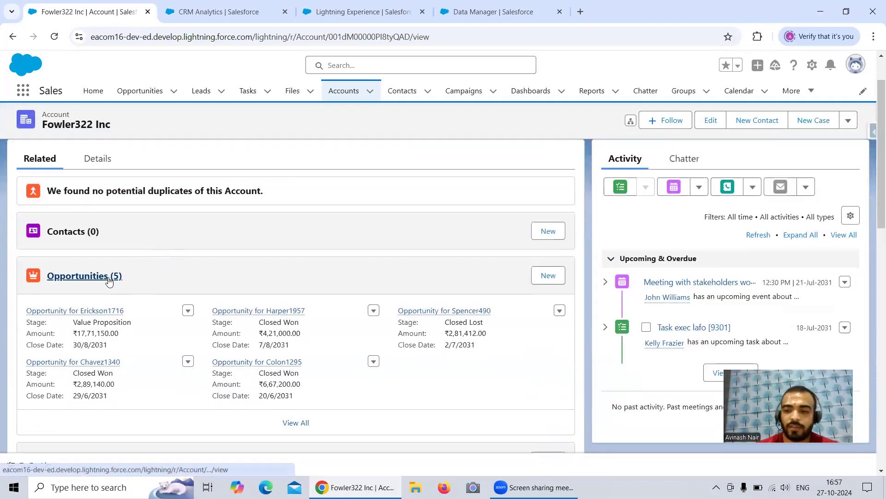
Return to the Free Session 7 dataflow in Data Manager and review the Augment_Account_Opp node's attributes.
{"action": "left_click", "coordinate": [243, 20]}
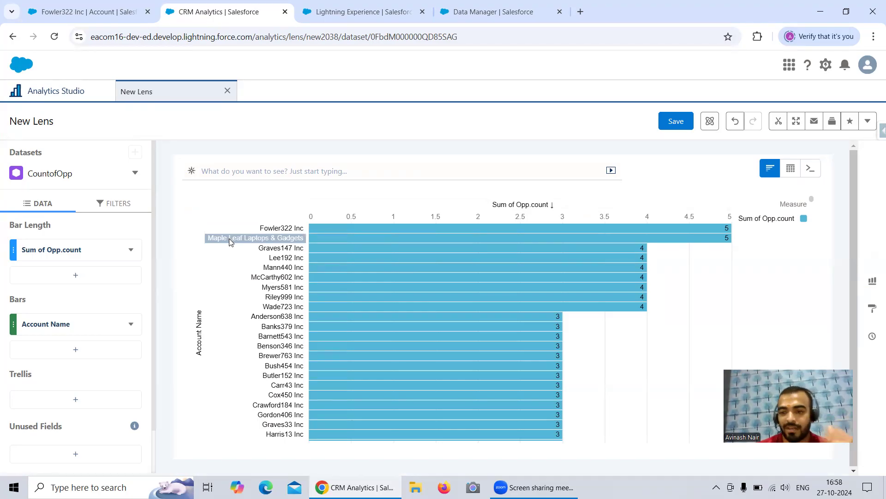
{"action": "left_click", "coordinate": [502, 21]}
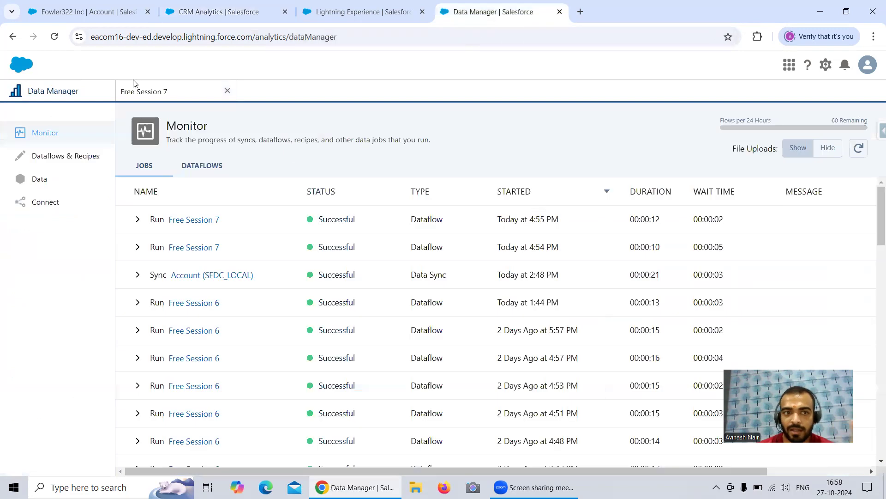
{"action": "left_click", "coordinate": [170, 95]}
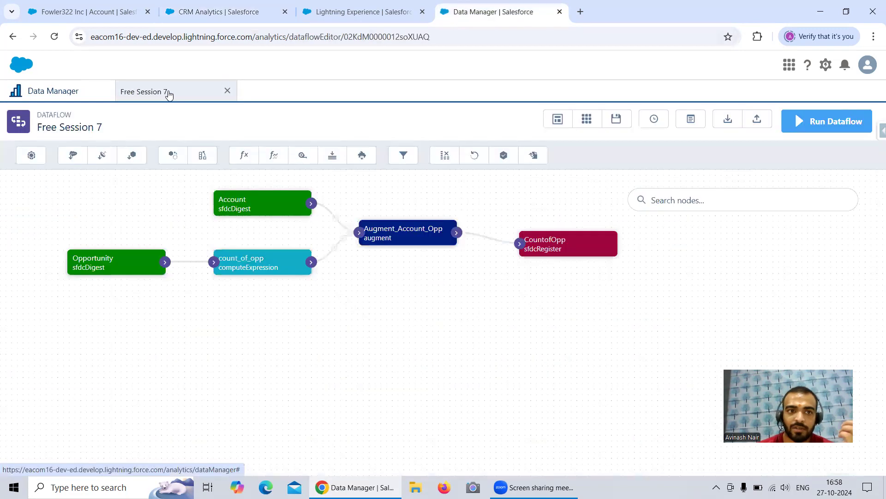
{"action": "left_click", "coordinate": [395, 239]}
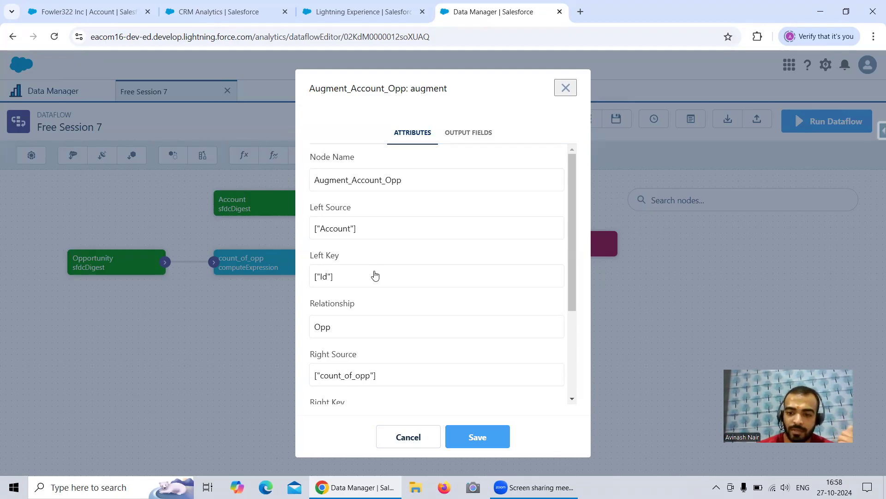
{"action": "left_click", "coordinate": [566, 87]}
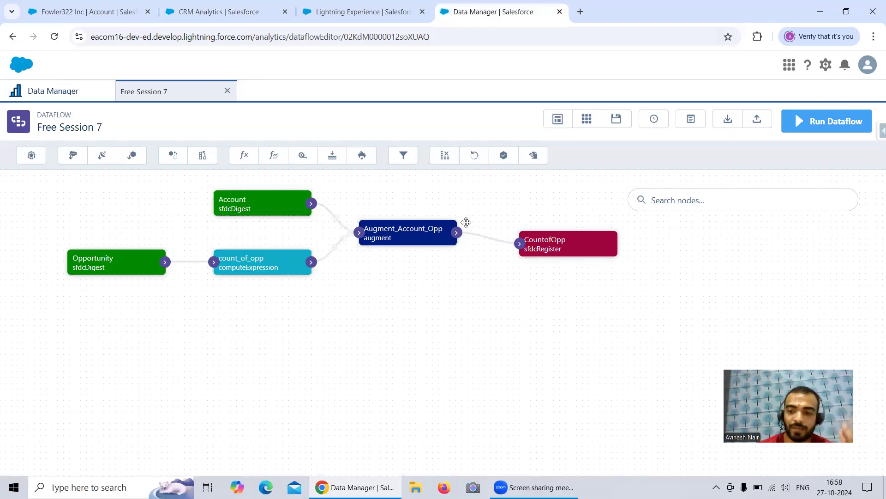
Review the attributes of the count computed field in the count_of_opp node, leaving without saving.
{"action": "left_click", "coordinate": [240, 259]}
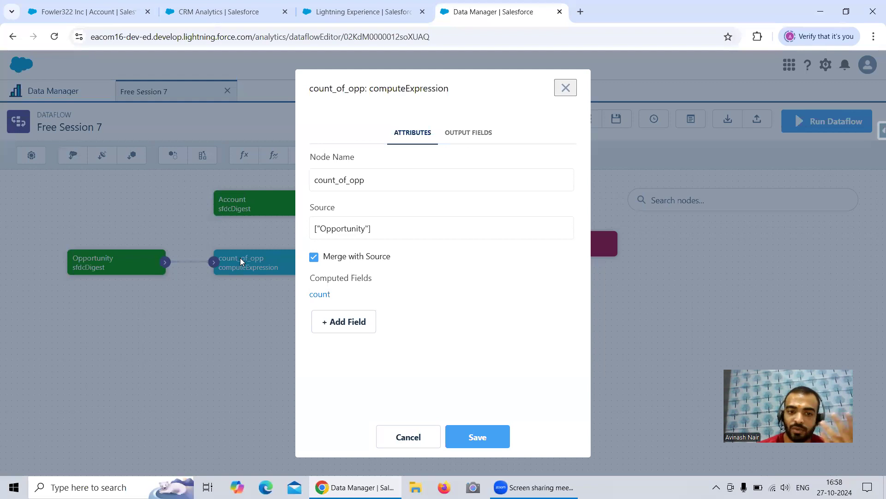
{"action": "left_click", "coordinate": [326, 295]}
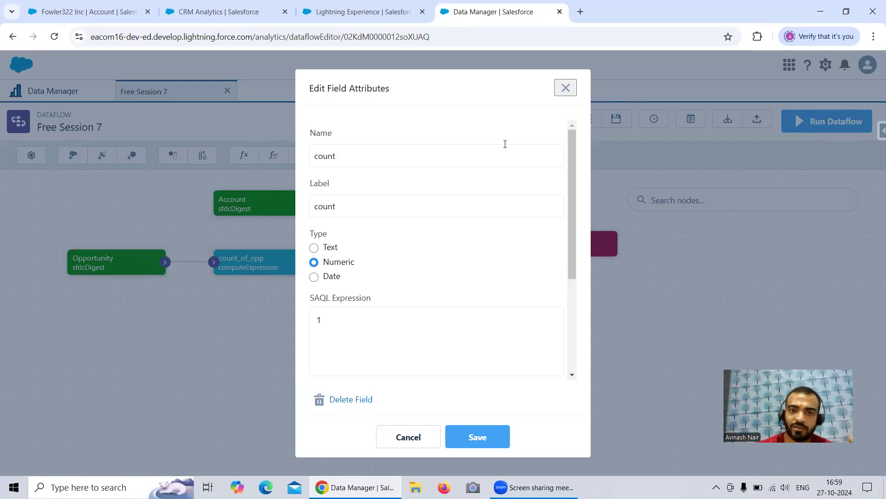
{"action": "left_click", "coordinate": [567, 94]}
{"action": "left_click", "coordinate": [565, 88]}
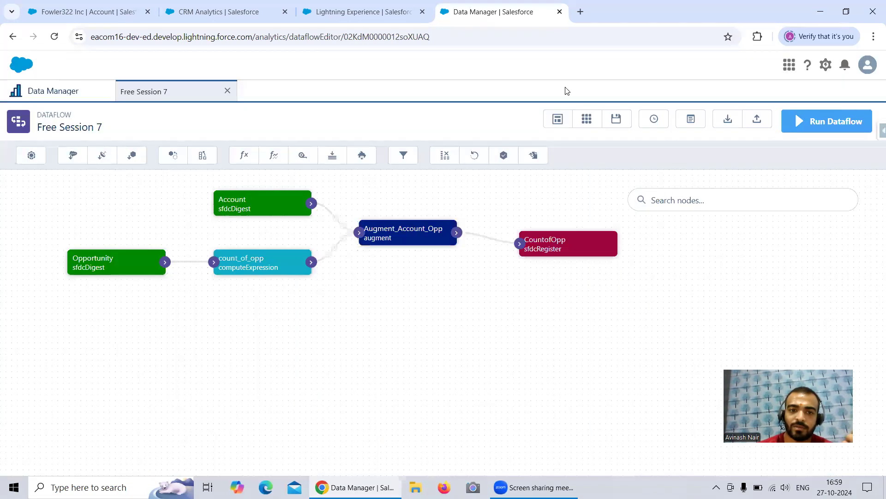